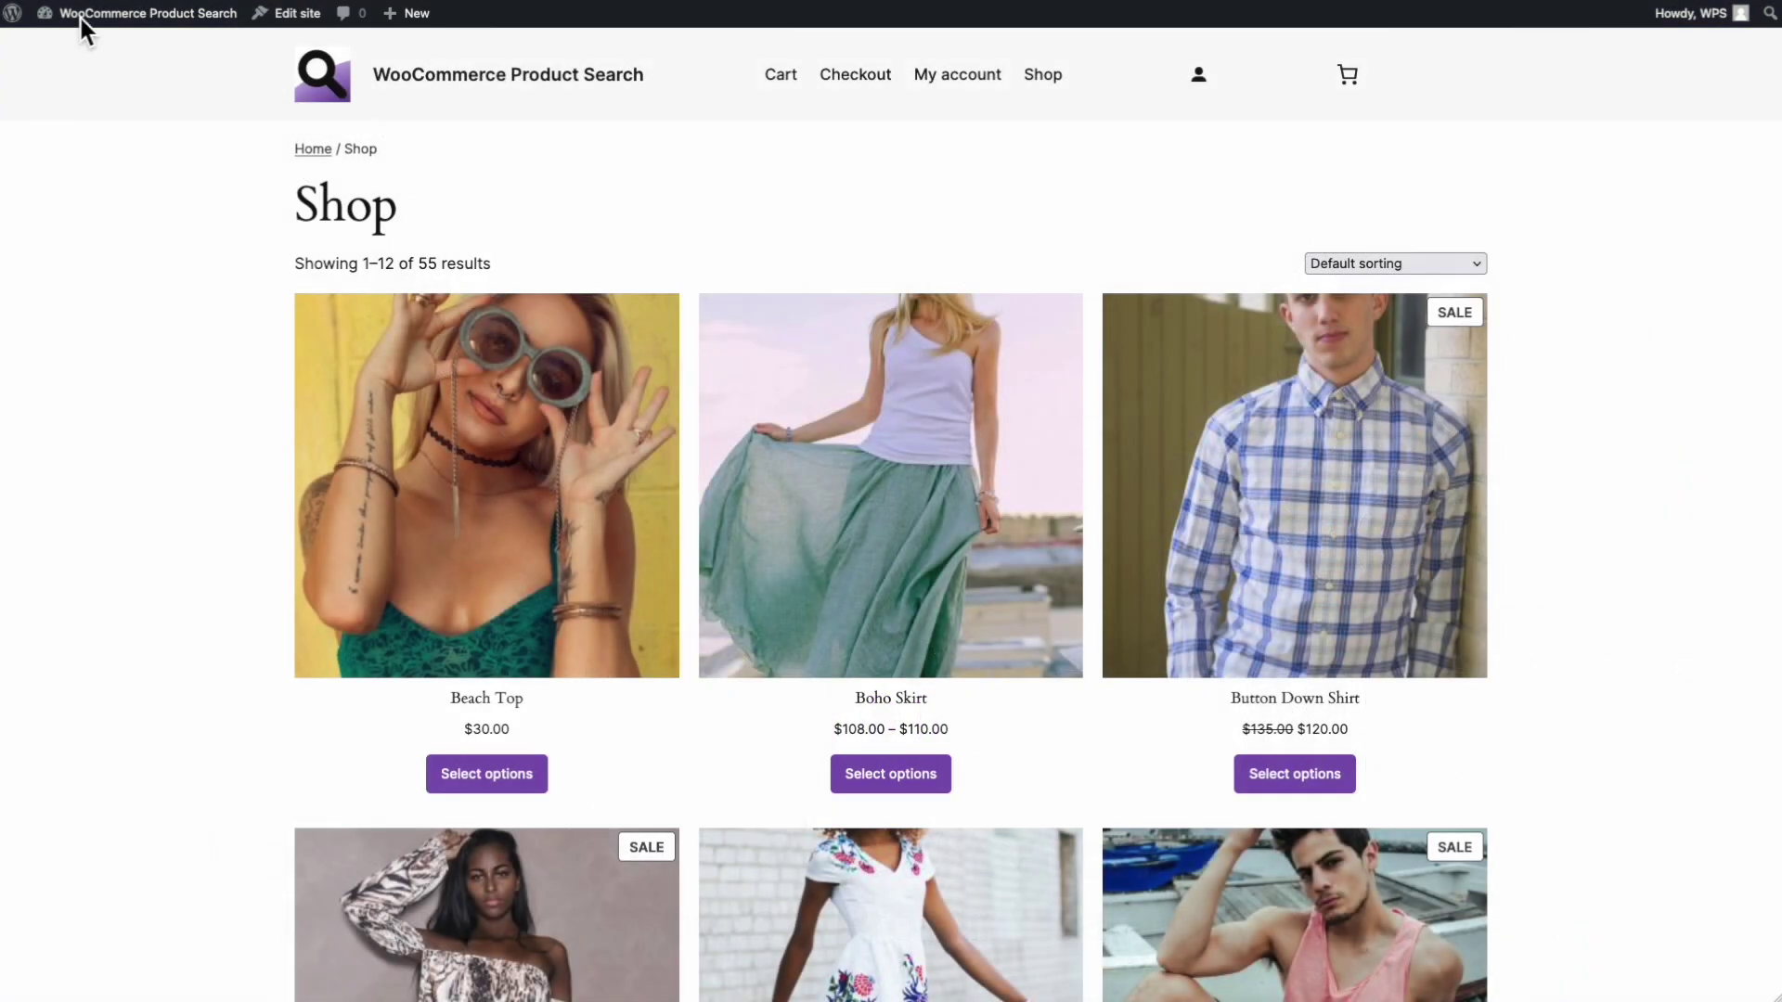
Go to the admin Dashboard and open the Site Editor under Appearance
mouse_move(95, 11)
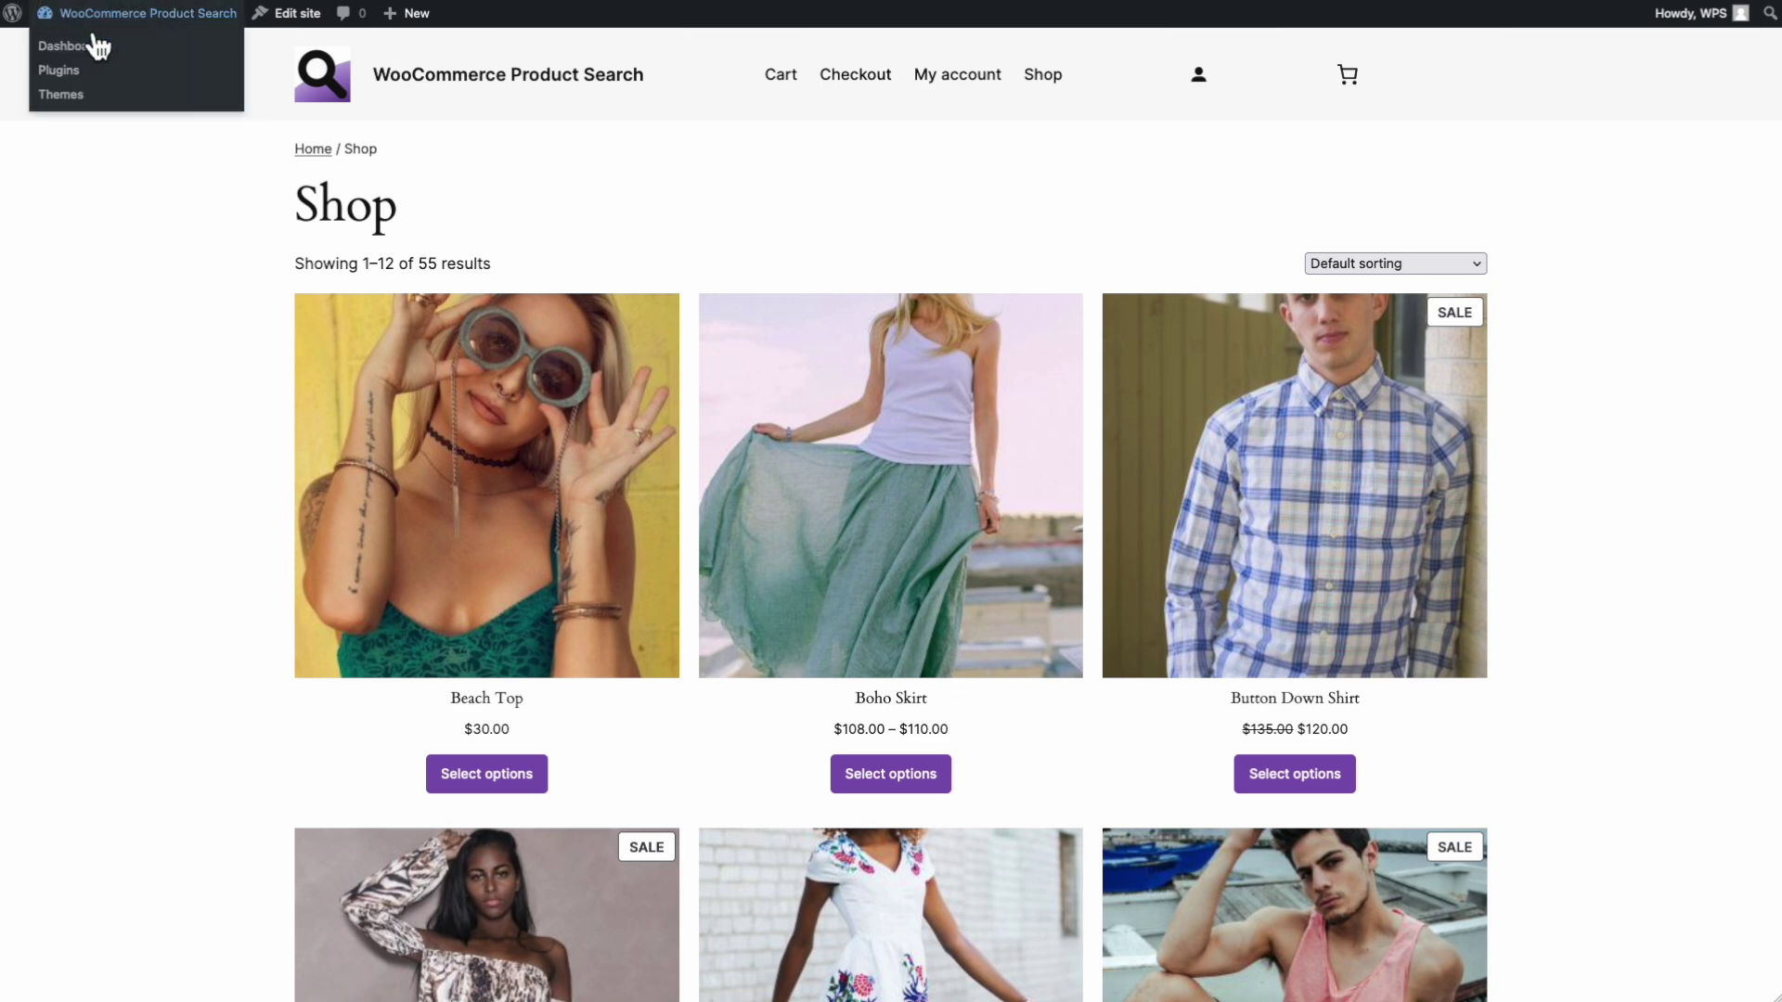
click(90, 46)
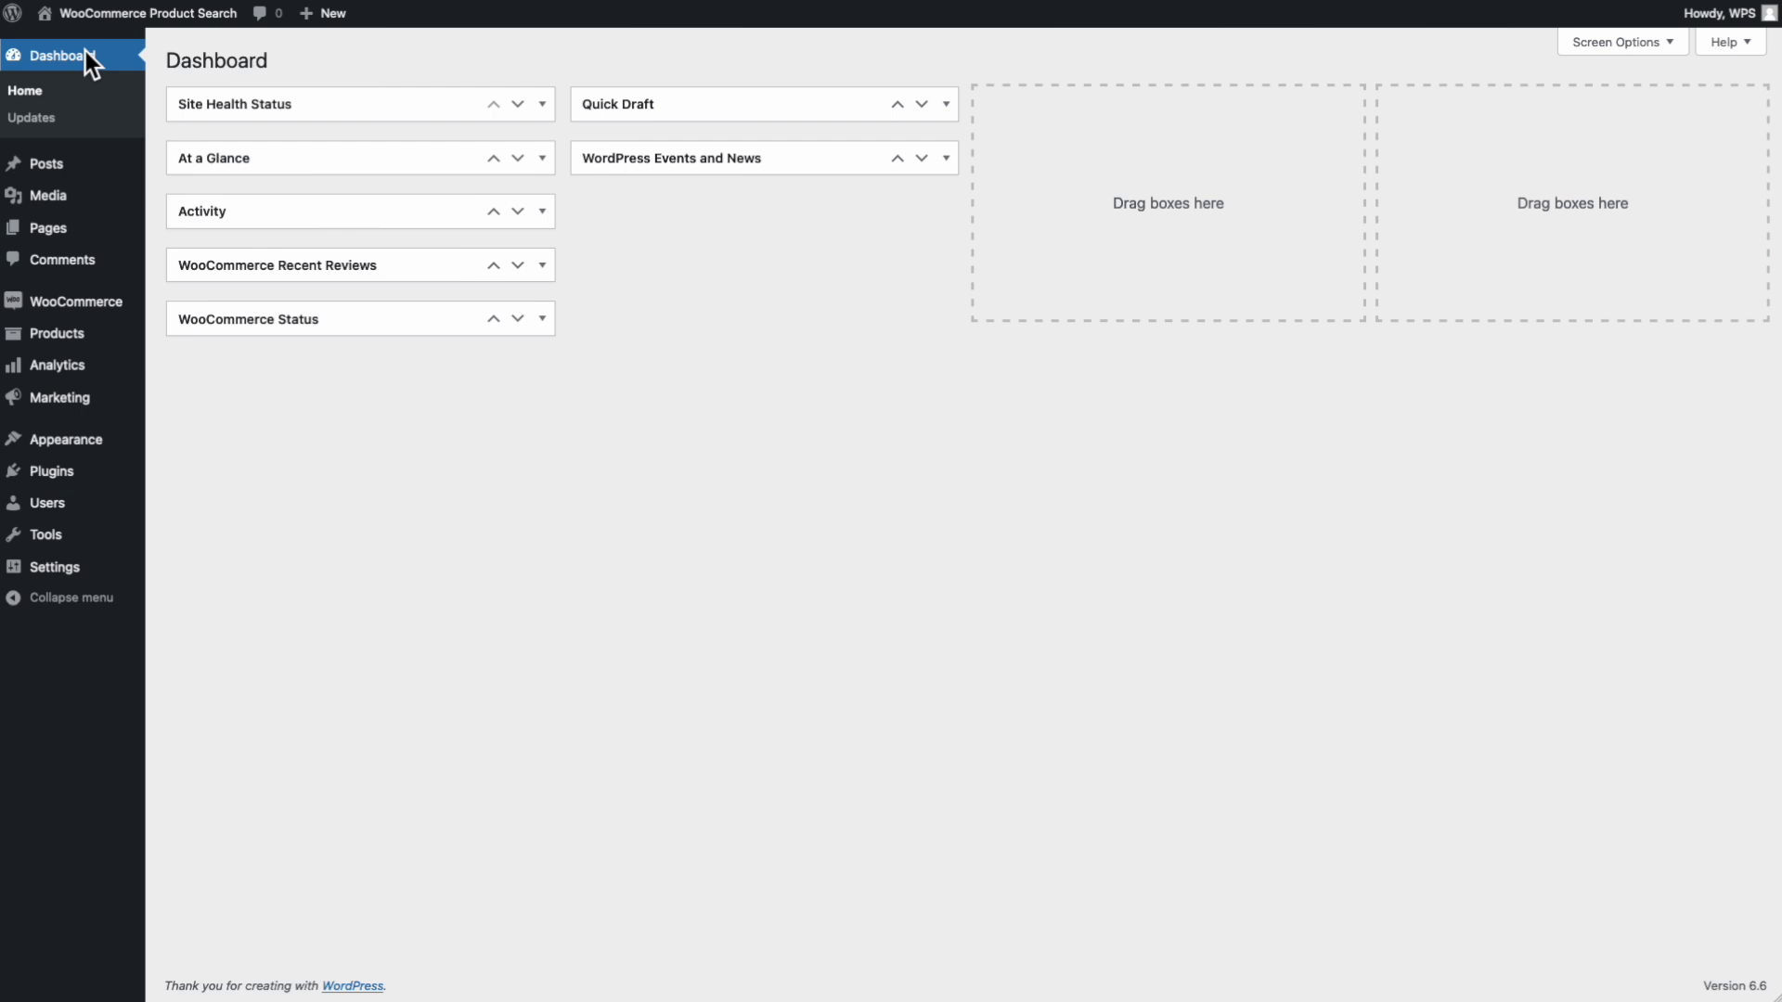
mouse_move(88, 450)
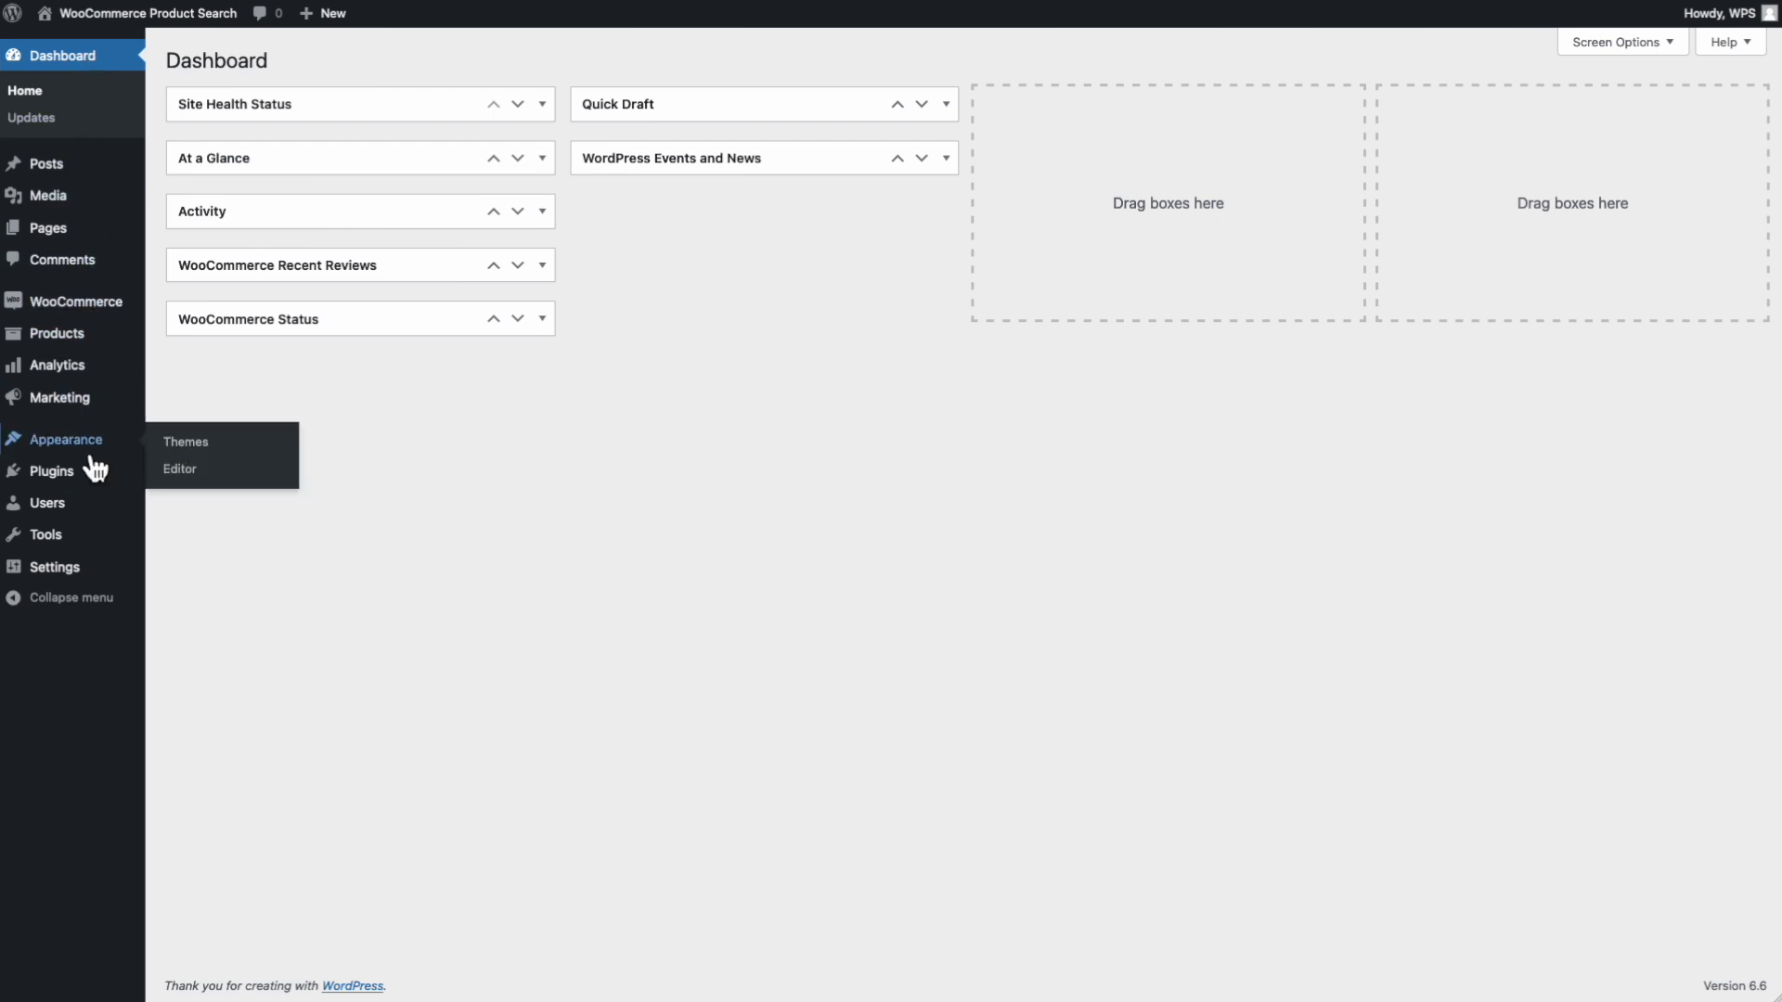
click(206, 474)
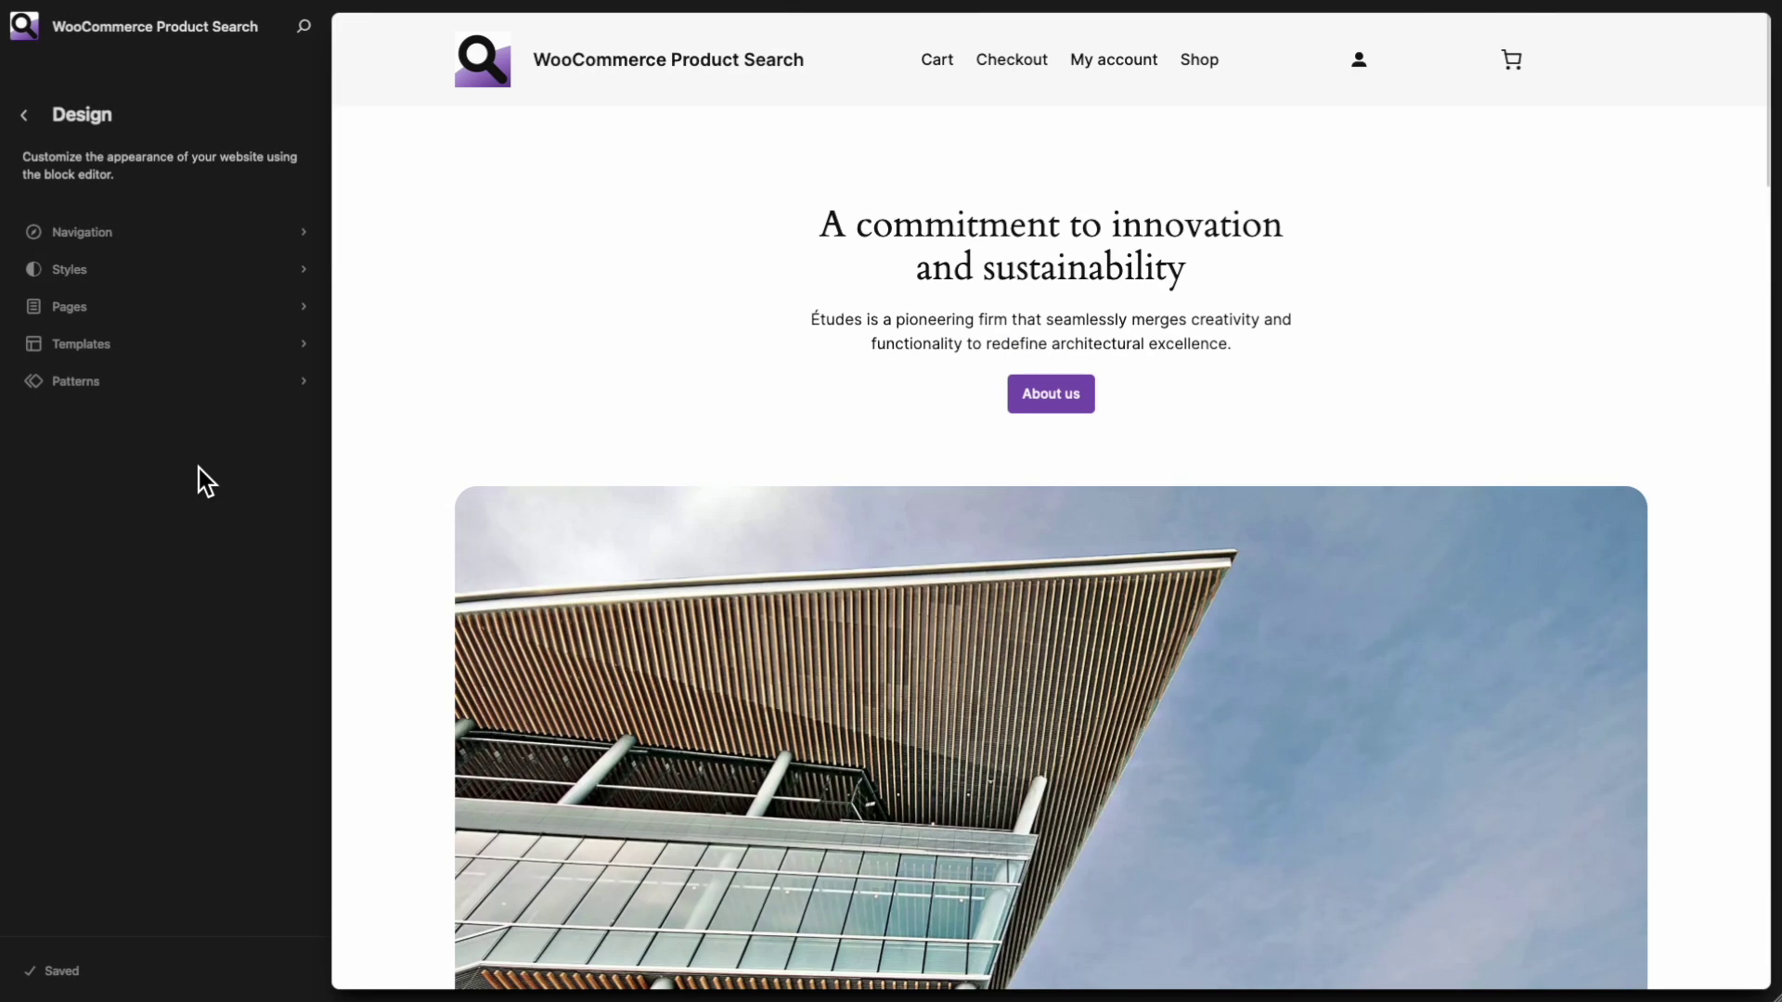
Search the templates for 'product catal' and open the Product Catalog template
click(109, 349)
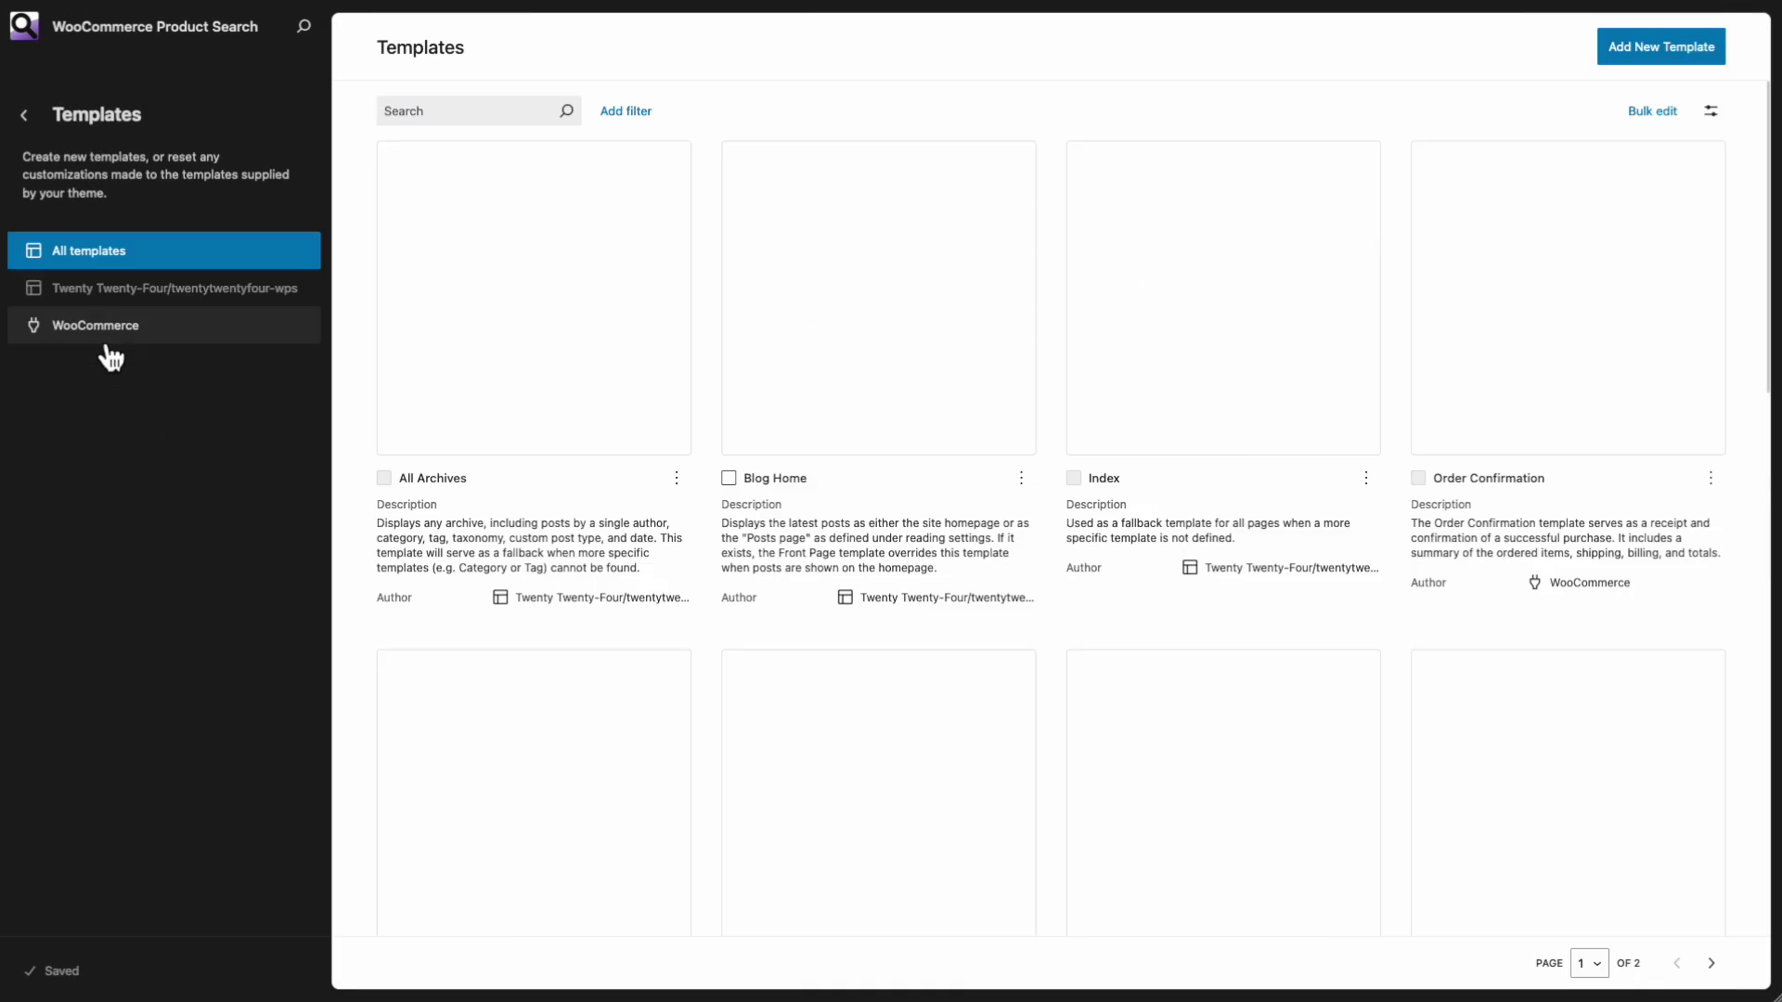
click(457, 111)
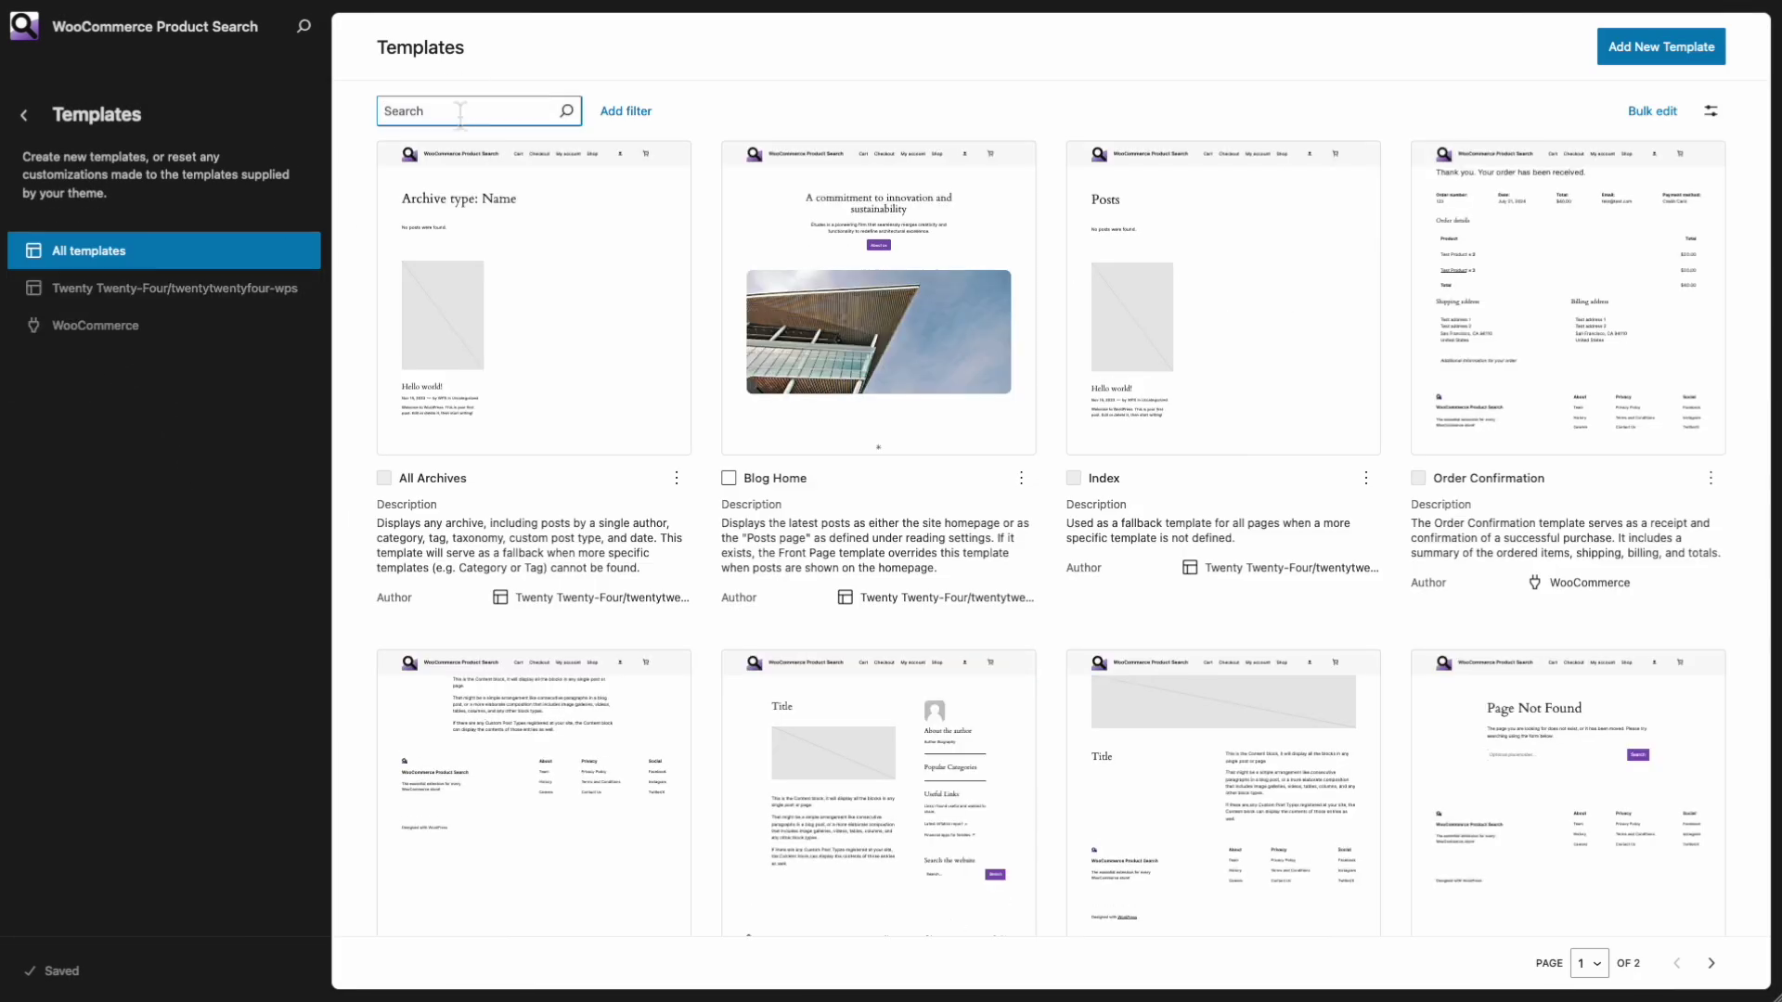
text(product catalog)
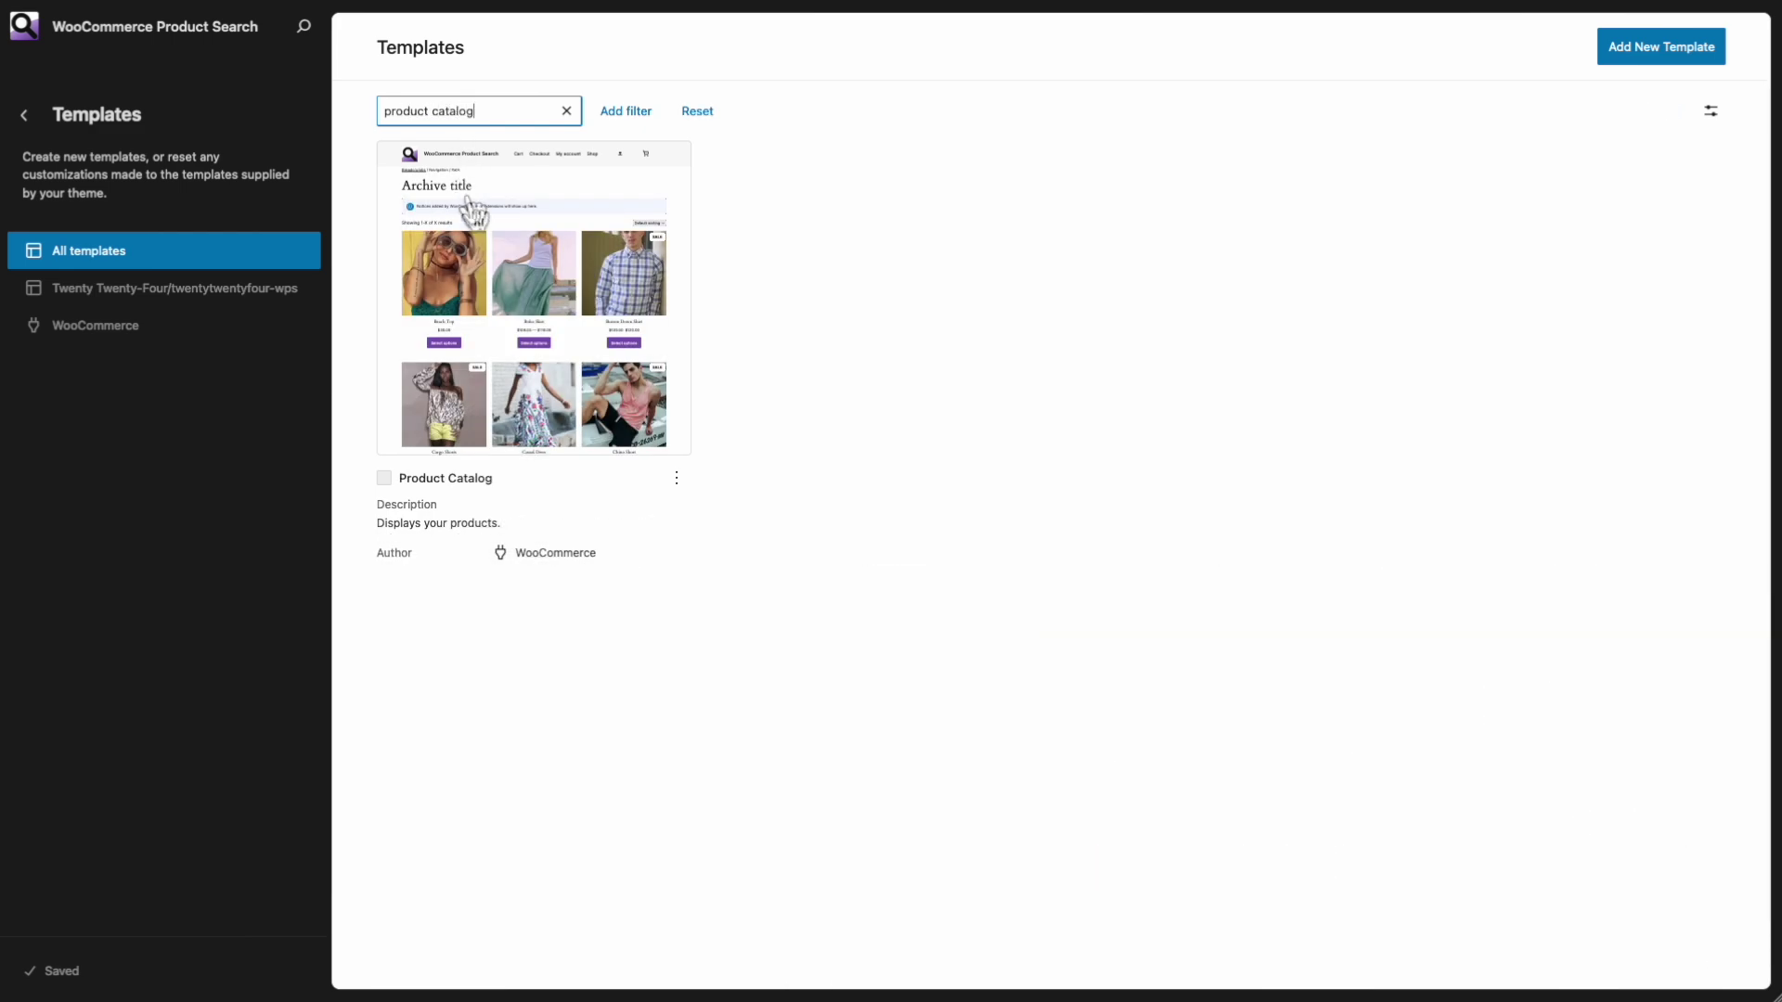
click(497, 295)
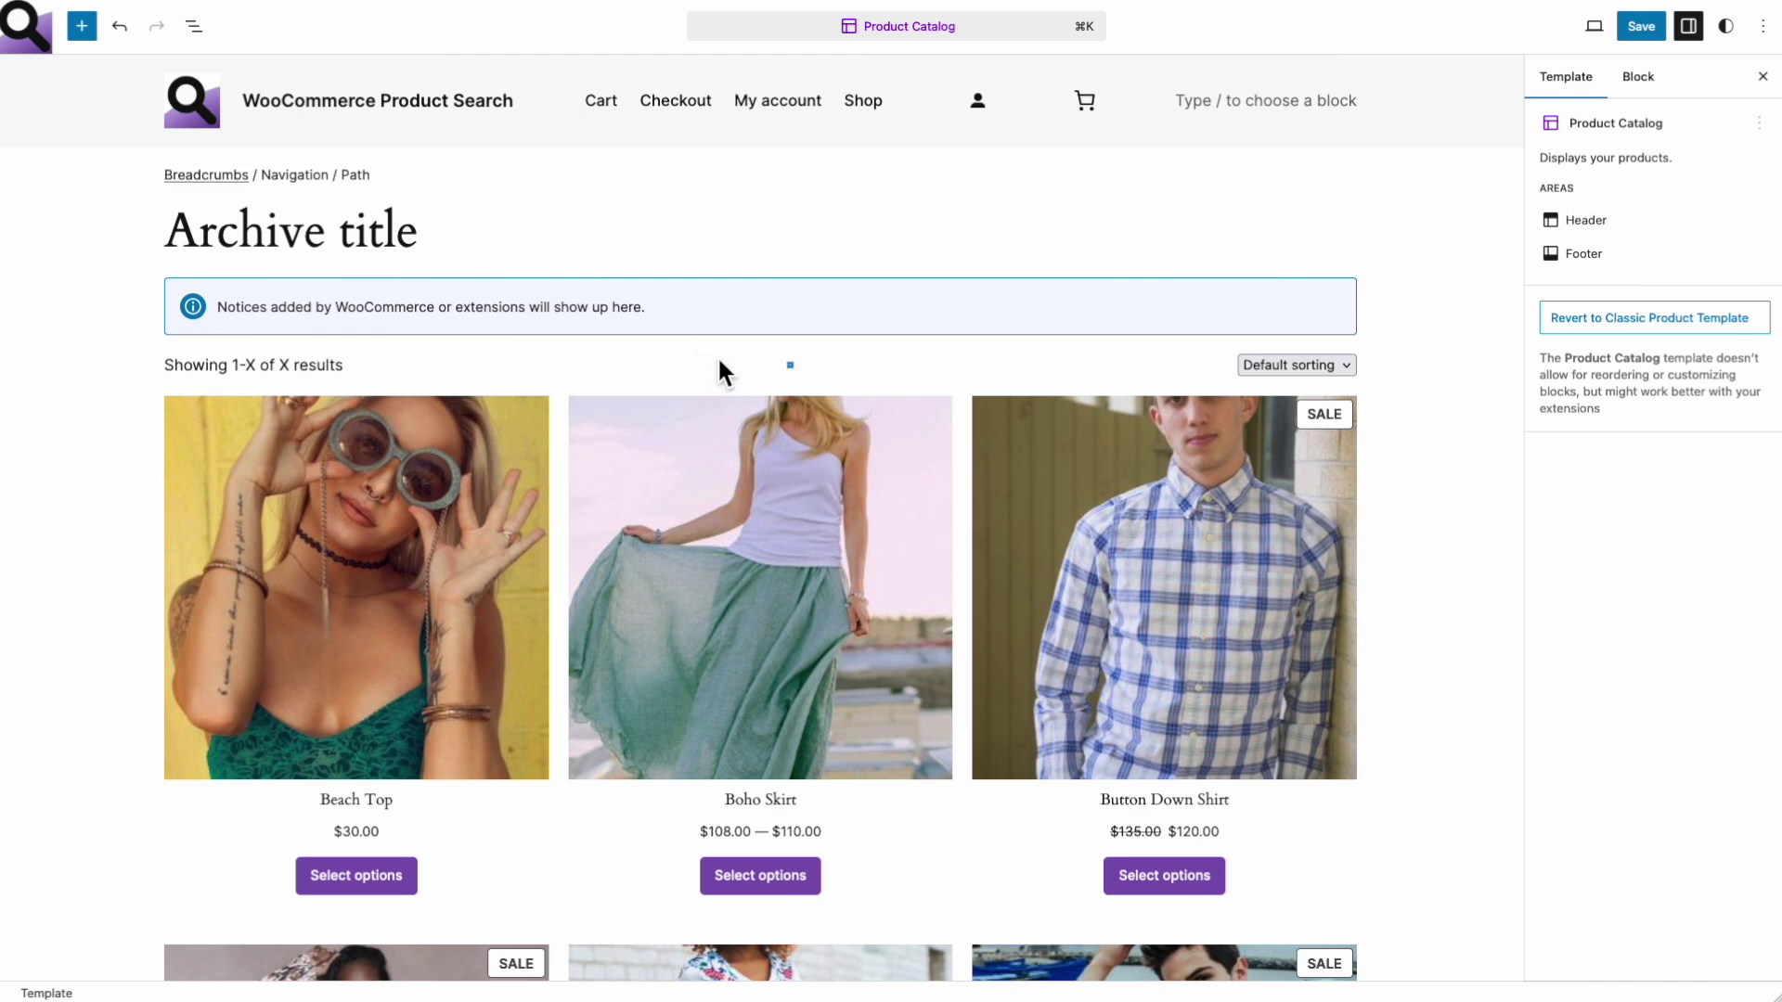
Insert a 33/66 Columns block between the store notice and the results count
mouse_move(772, 346)
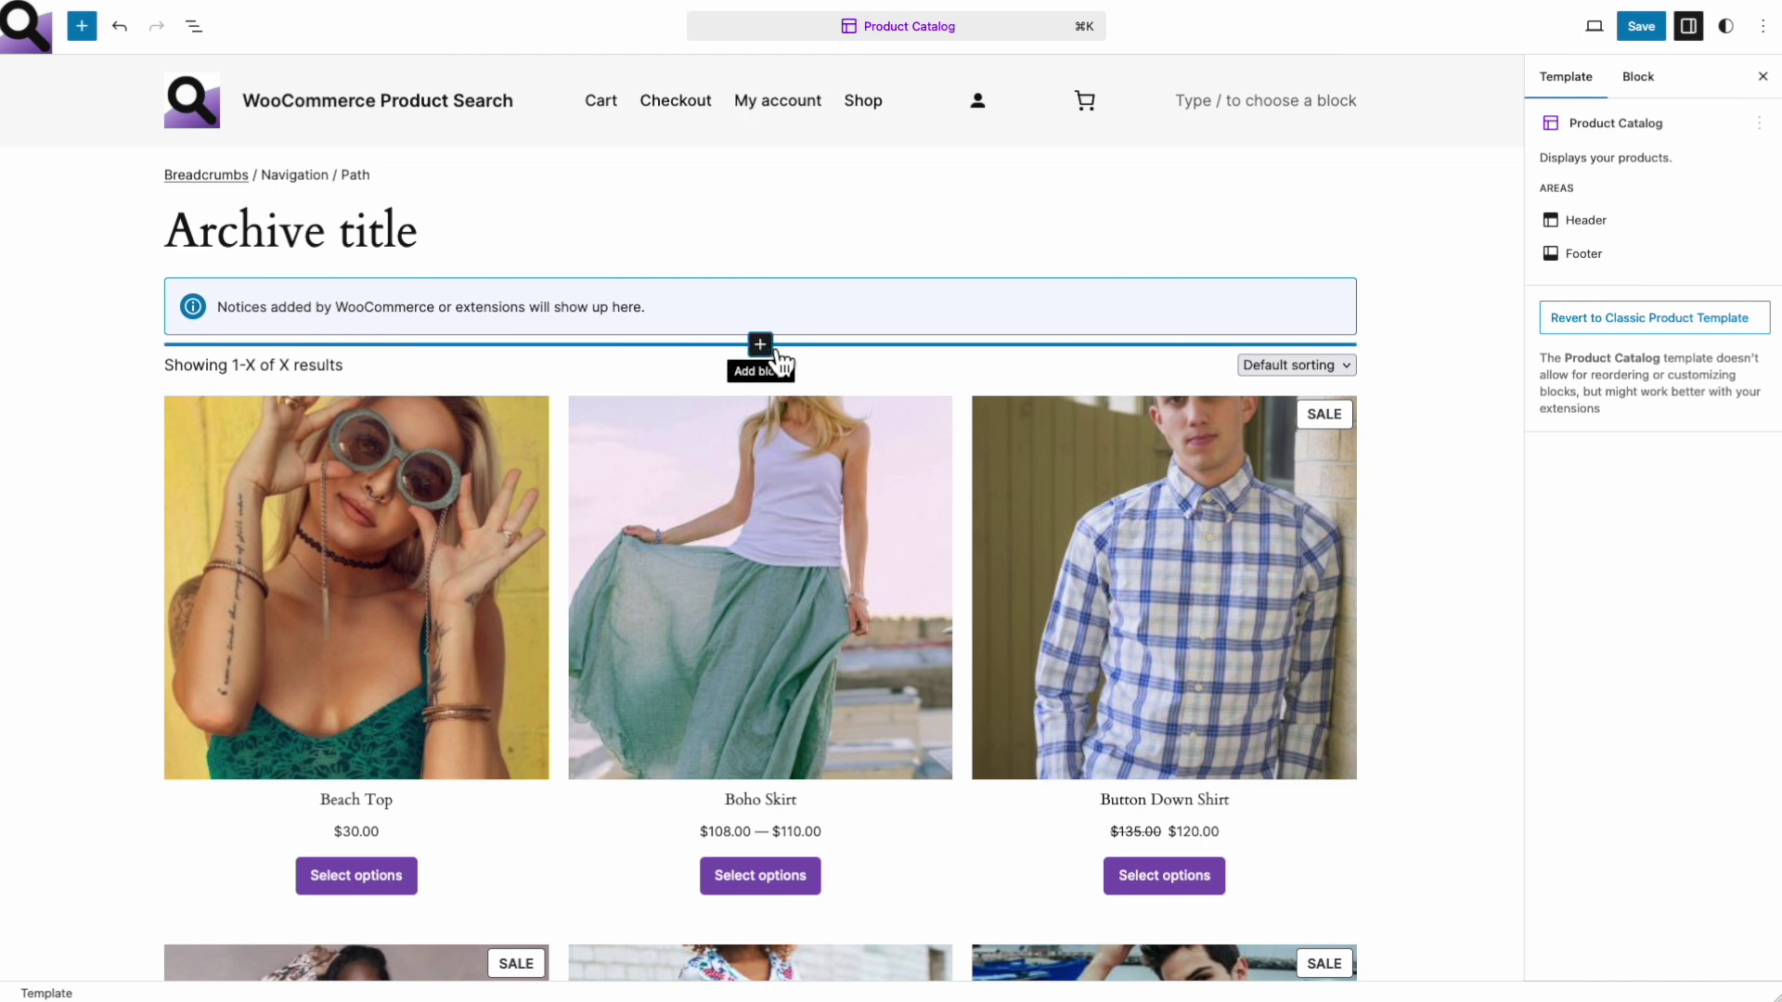
click(762, 345)
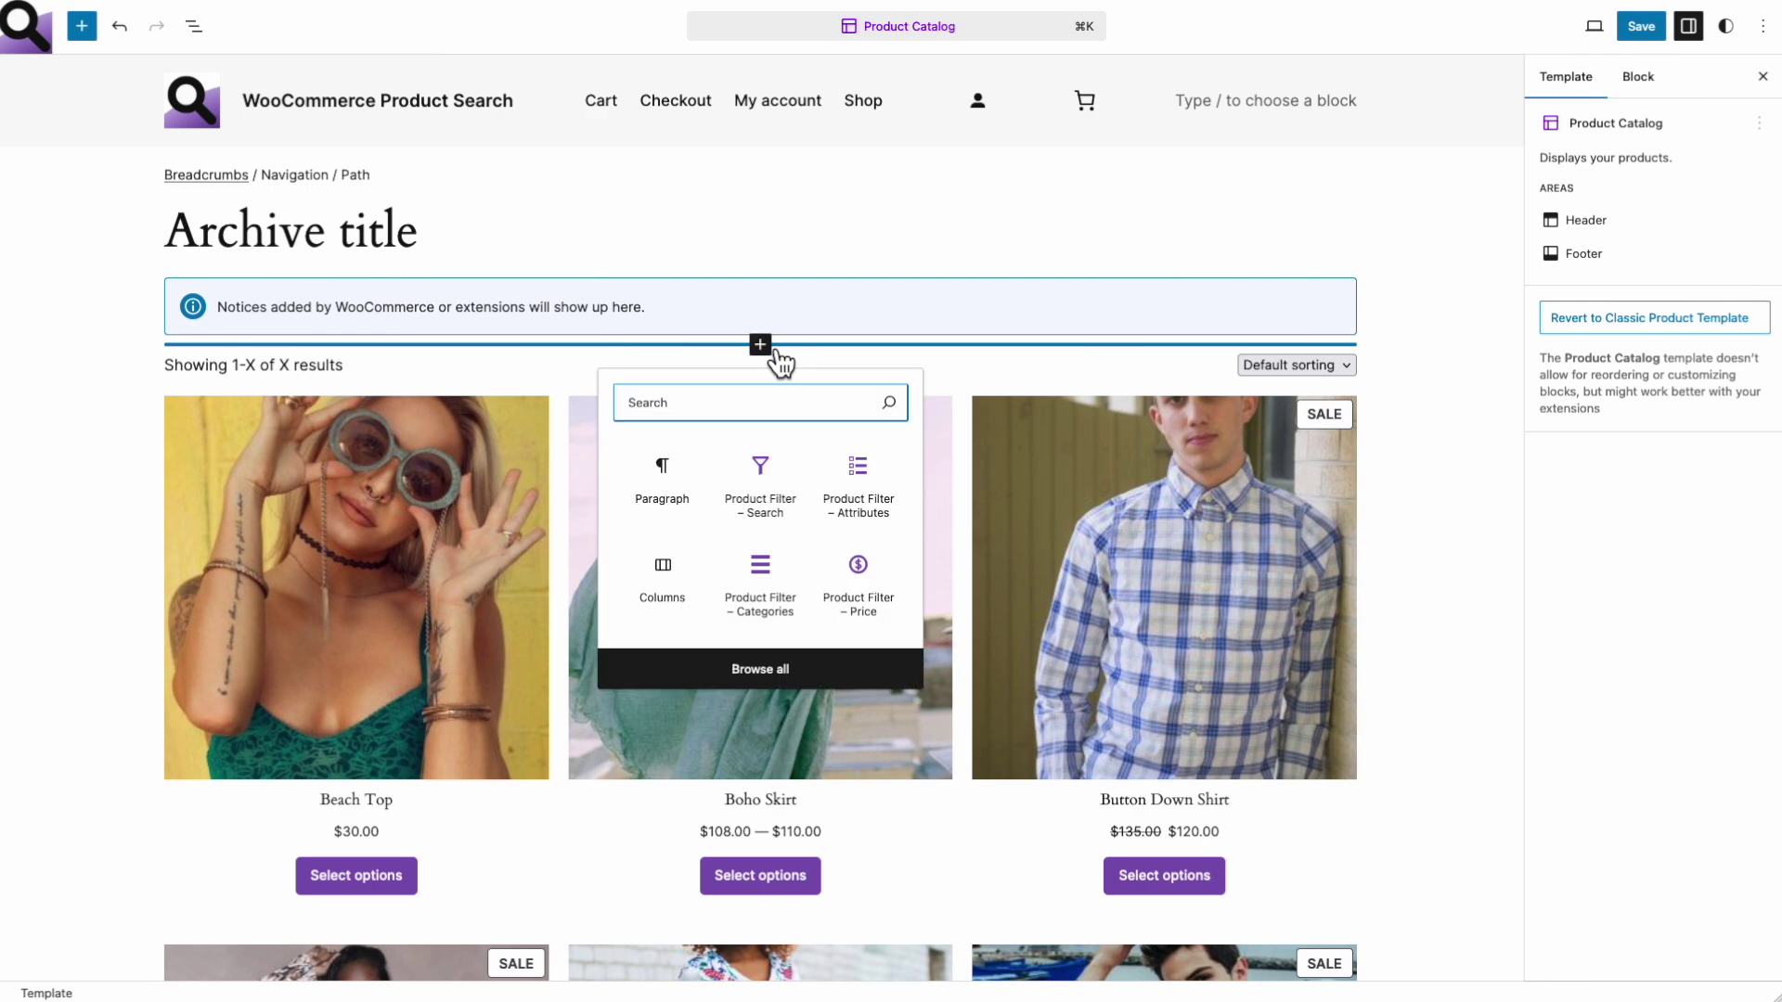
click(703, 595)
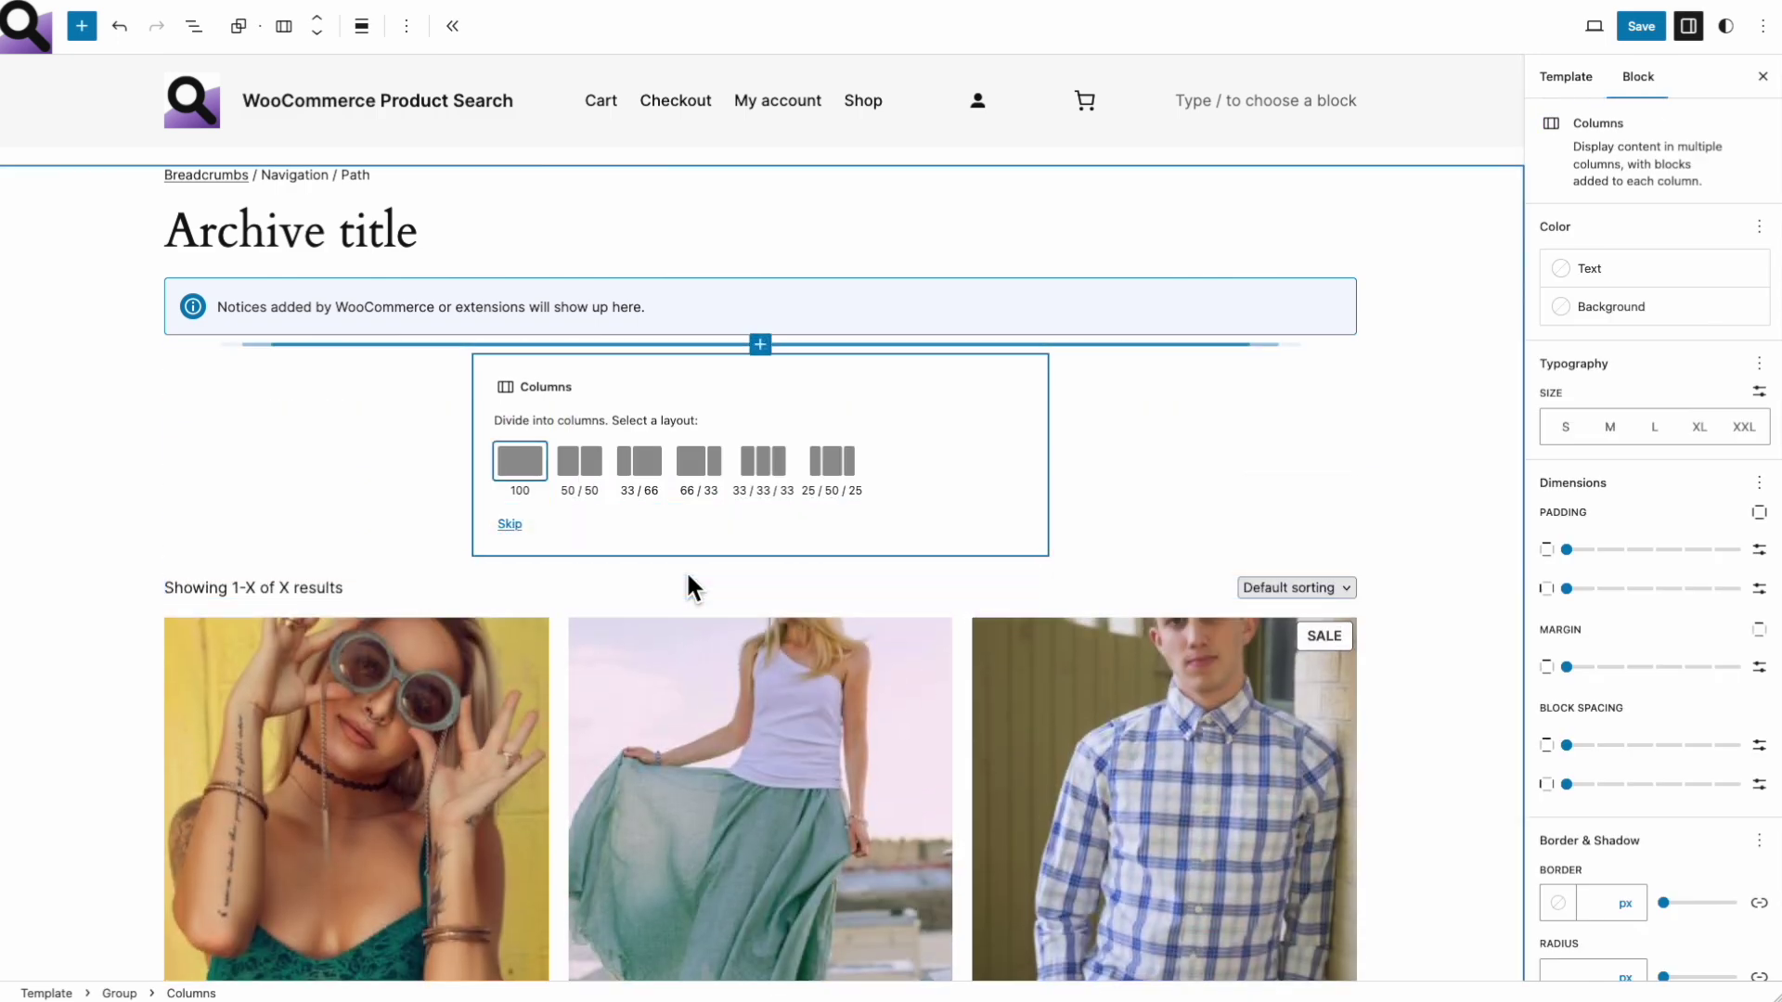
click(661, 470)
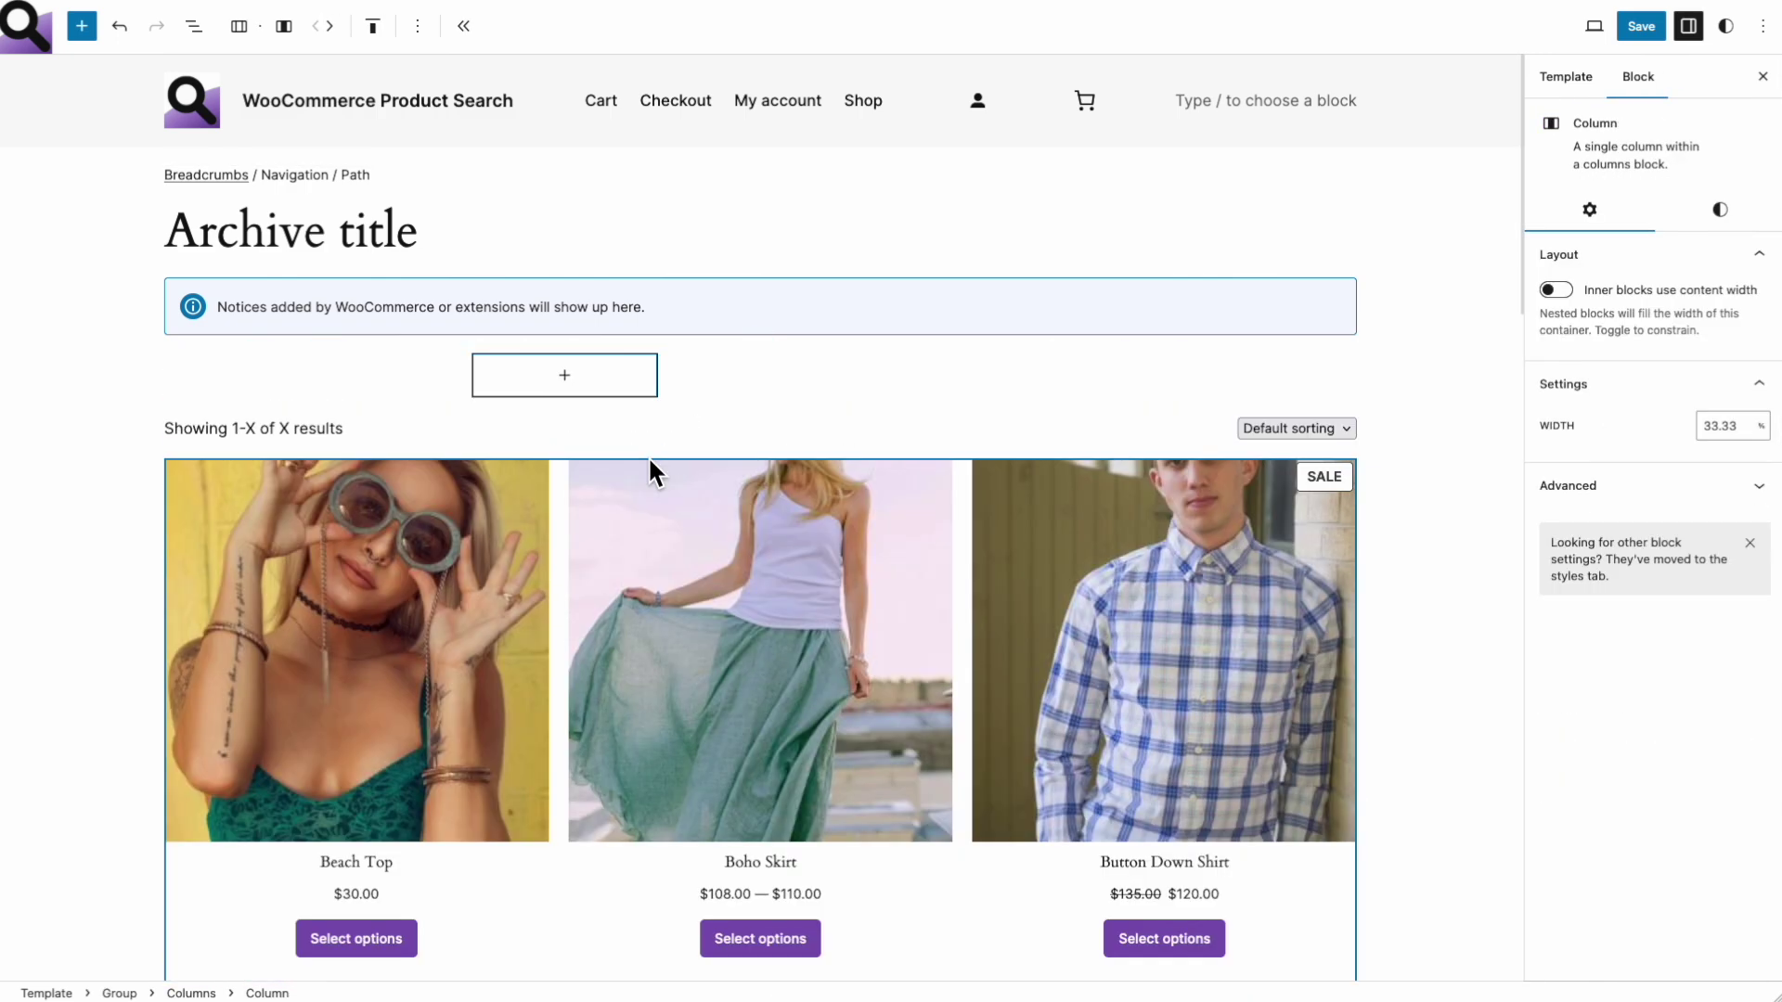
Set the Columns block's alignment to Wide width
click(653, 378)
click(669, 382)
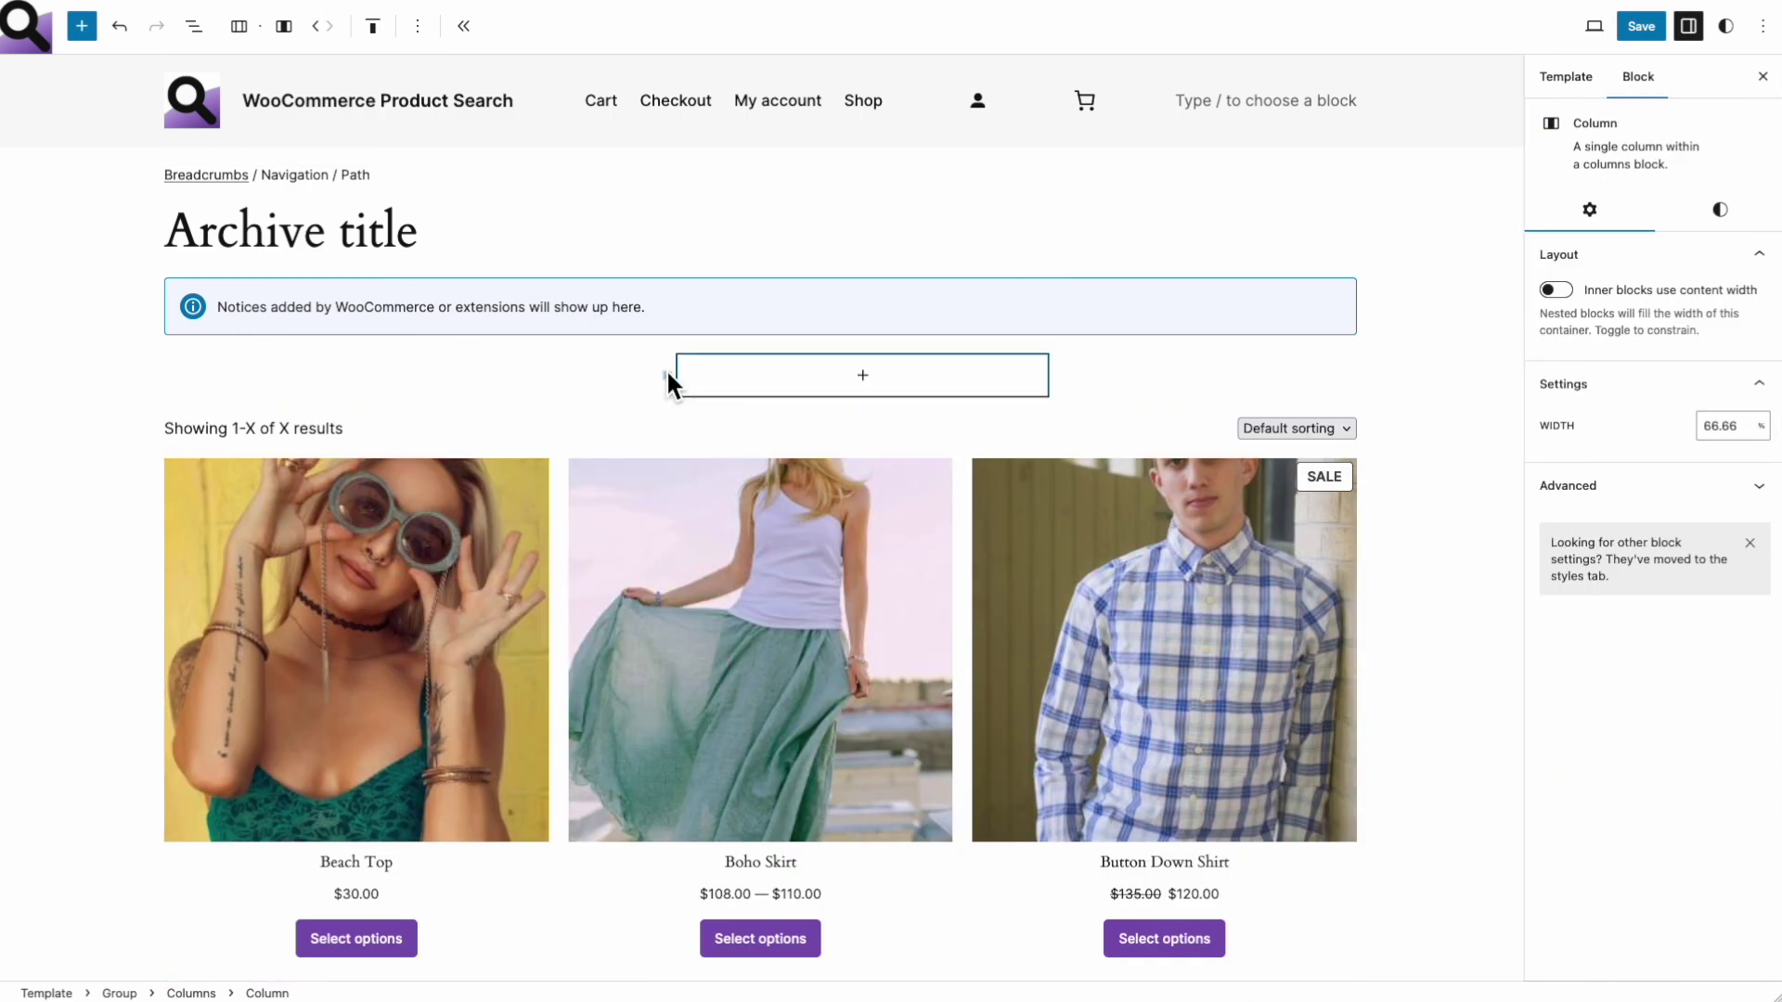
click(240, 36)
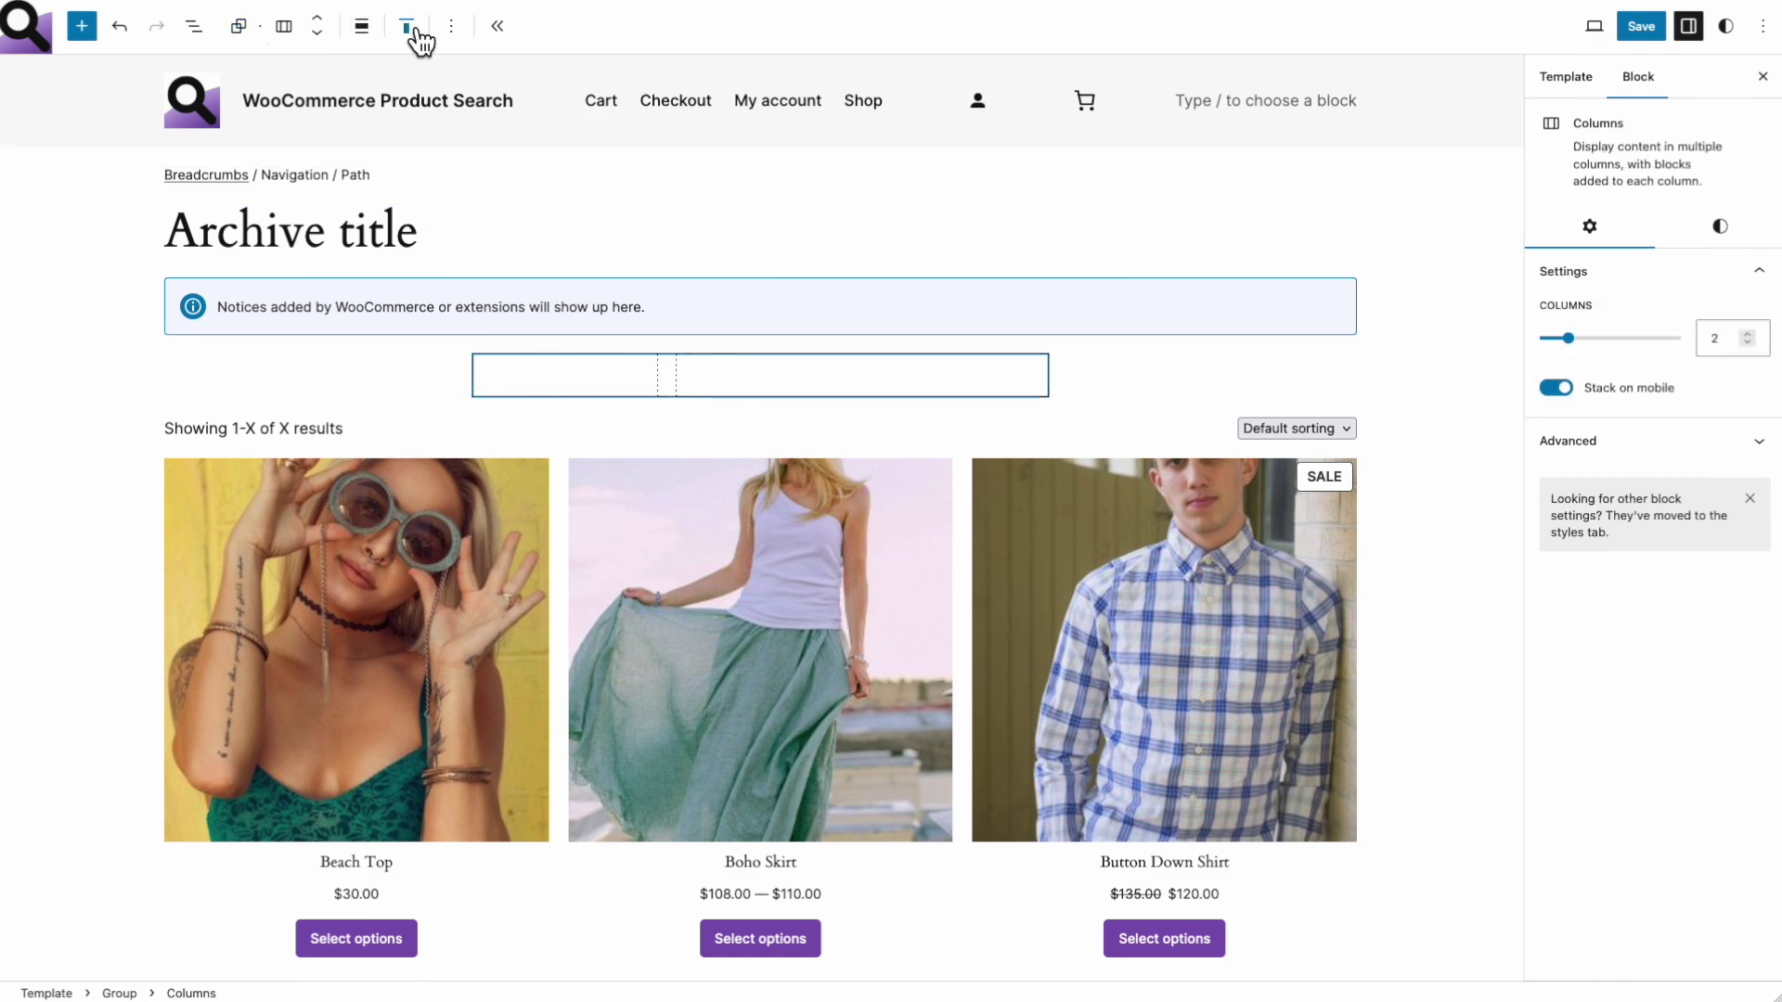
click(361, 27)
click(440, 154)
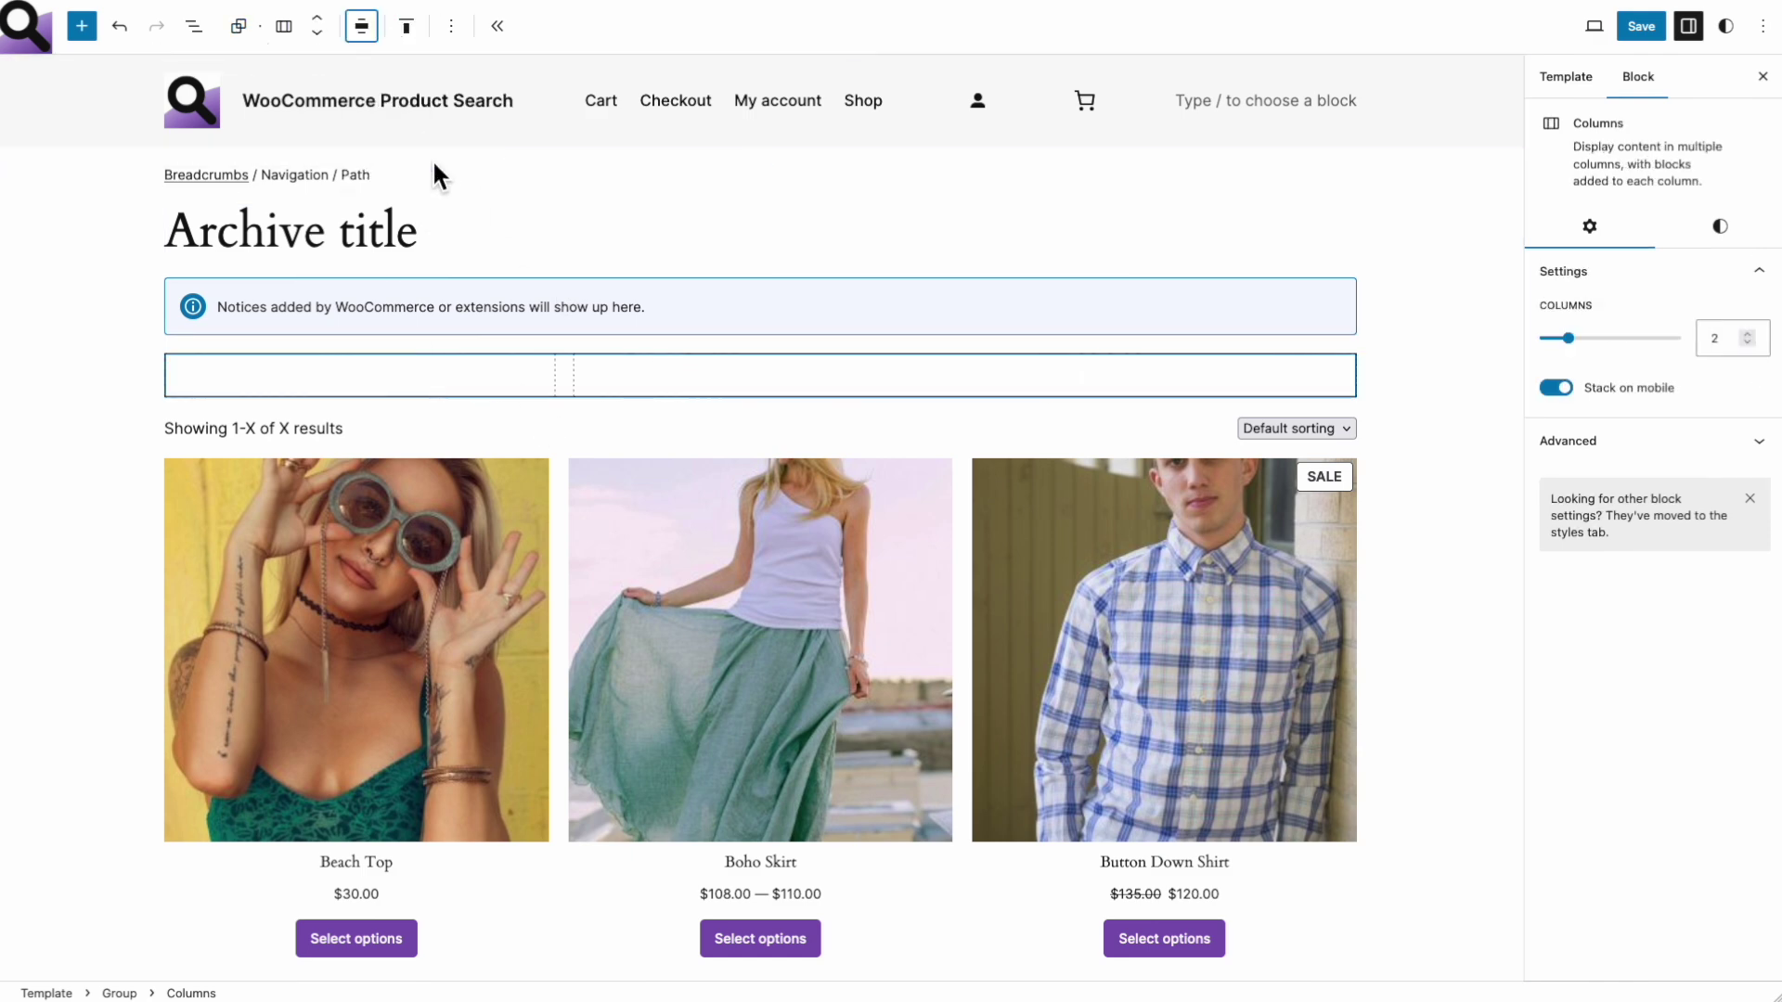
click(208, 37)
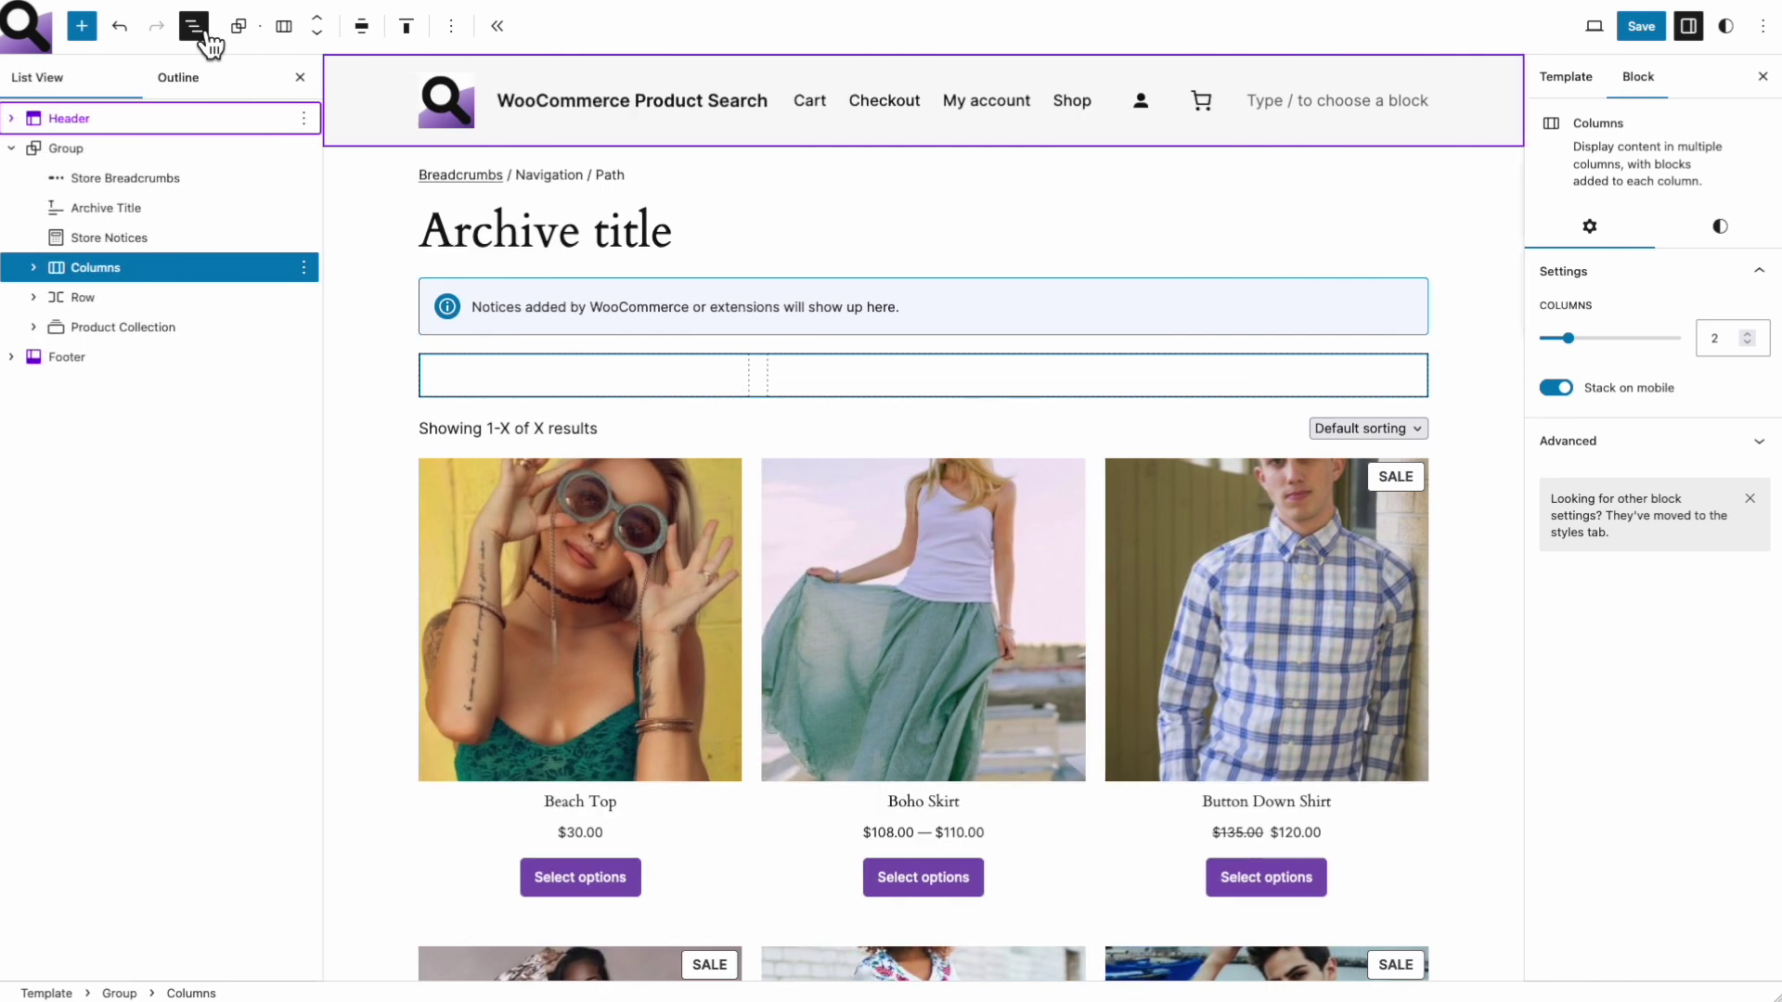
Drag the Product Collection block into the second column in List View, then select the empty first column
click(146, 332)
click(34, 269)
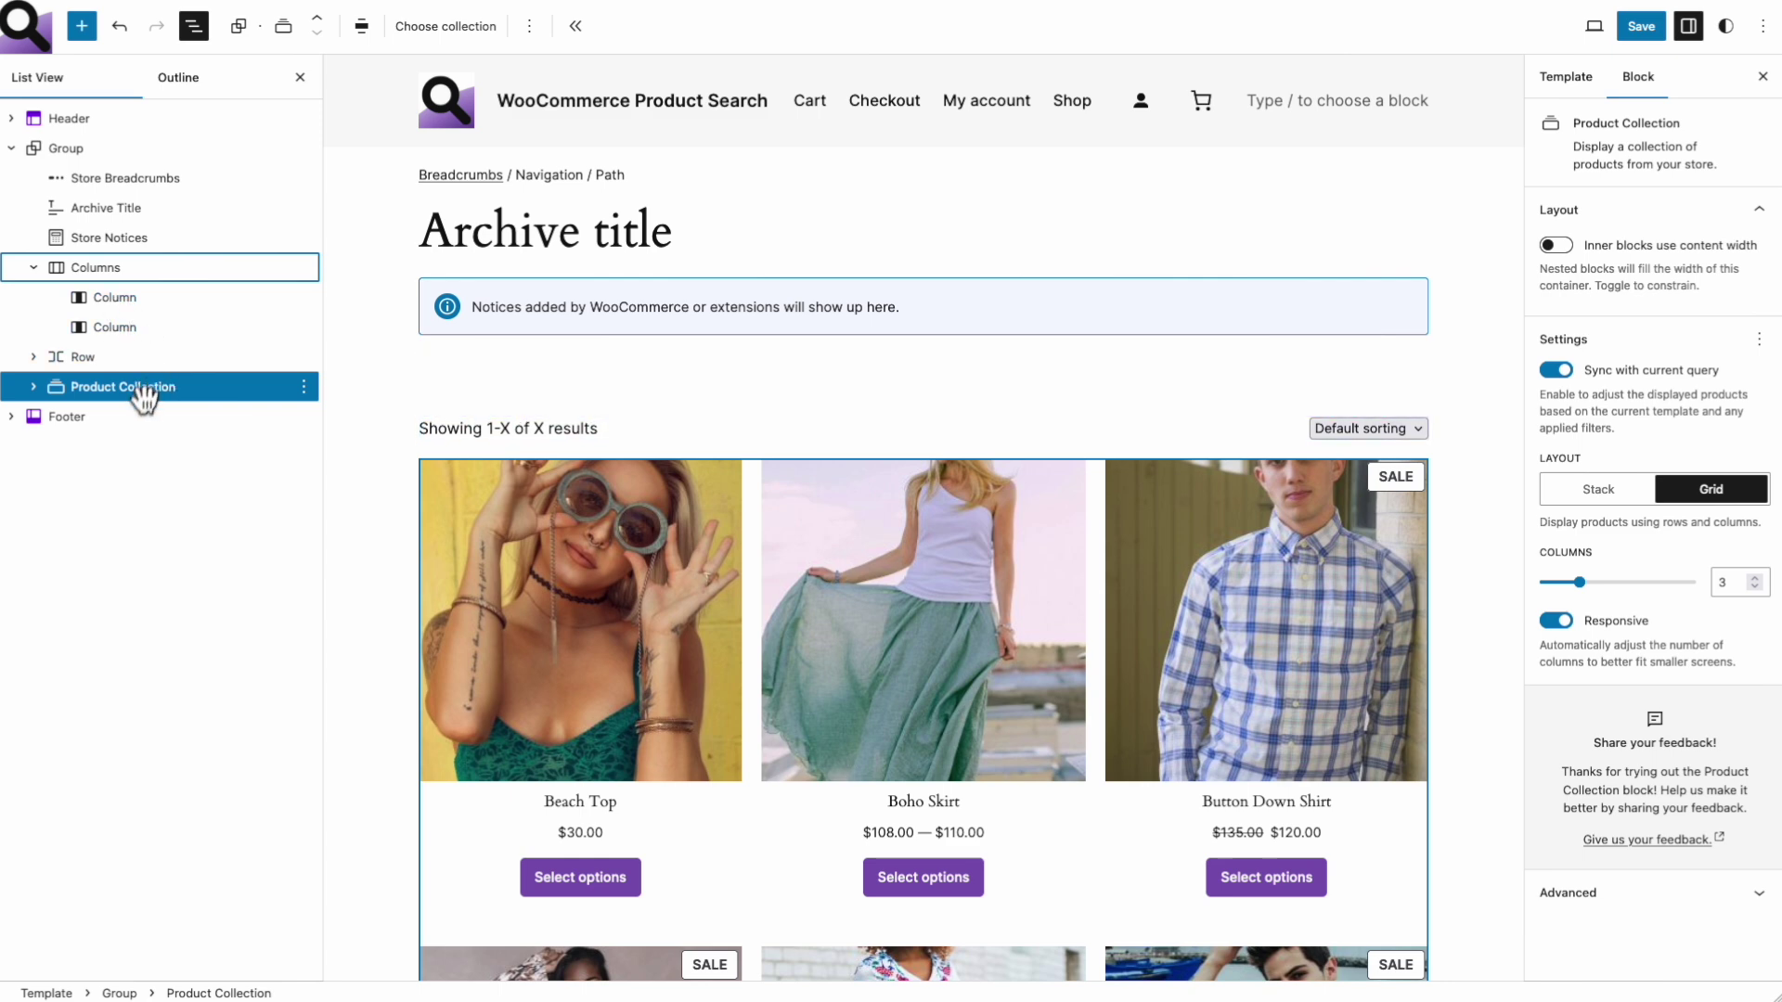
drag(139, 401, 131, 318)
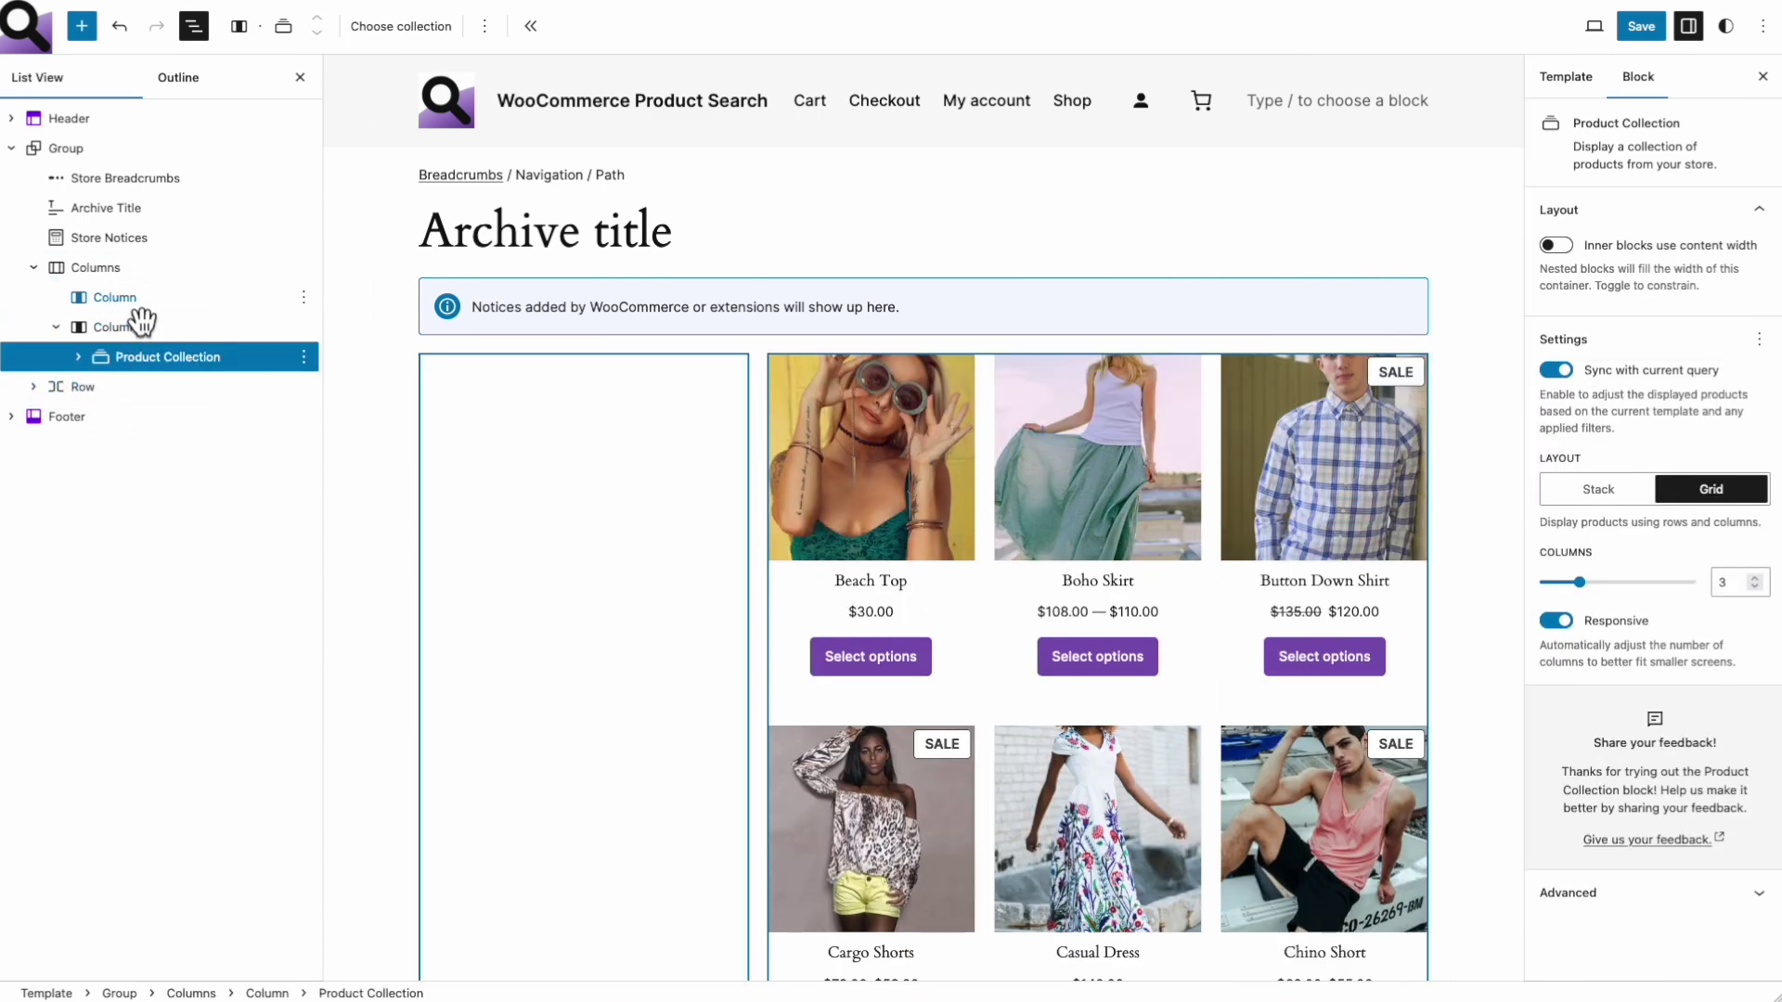
click(137, 303)
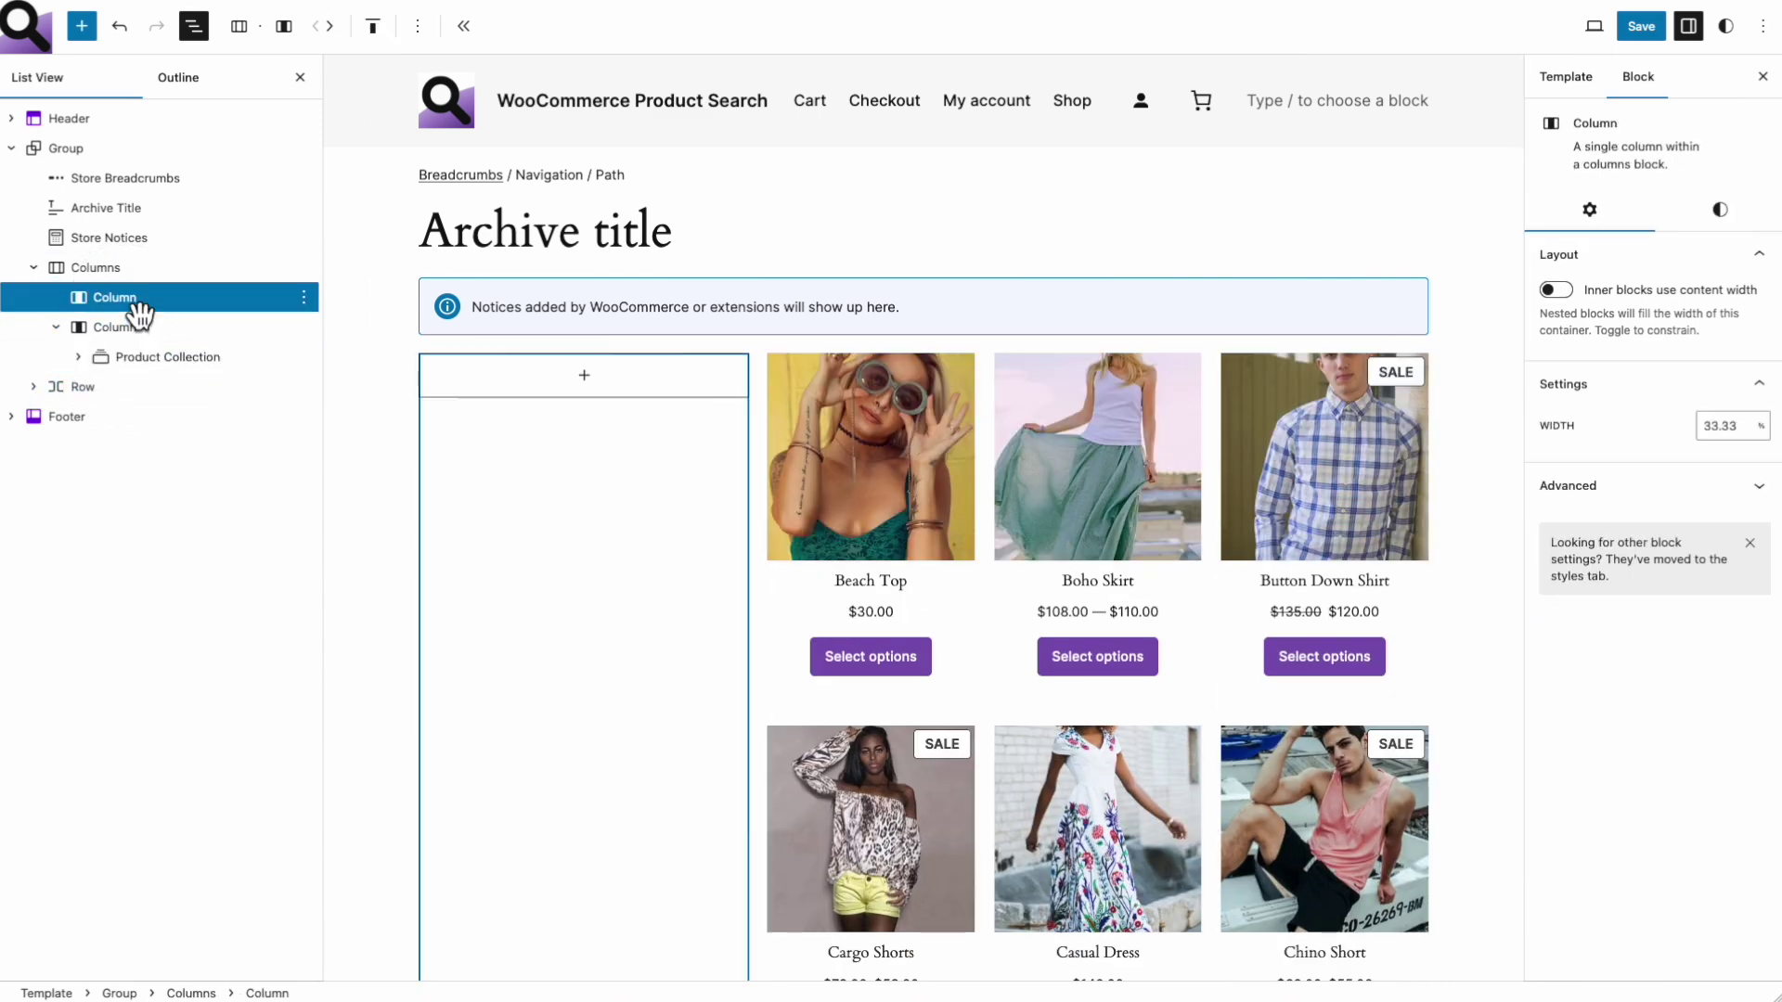
Add Product Filter – Search and Product Filter – Categories blocks to the narrow left column
click(591, 379)
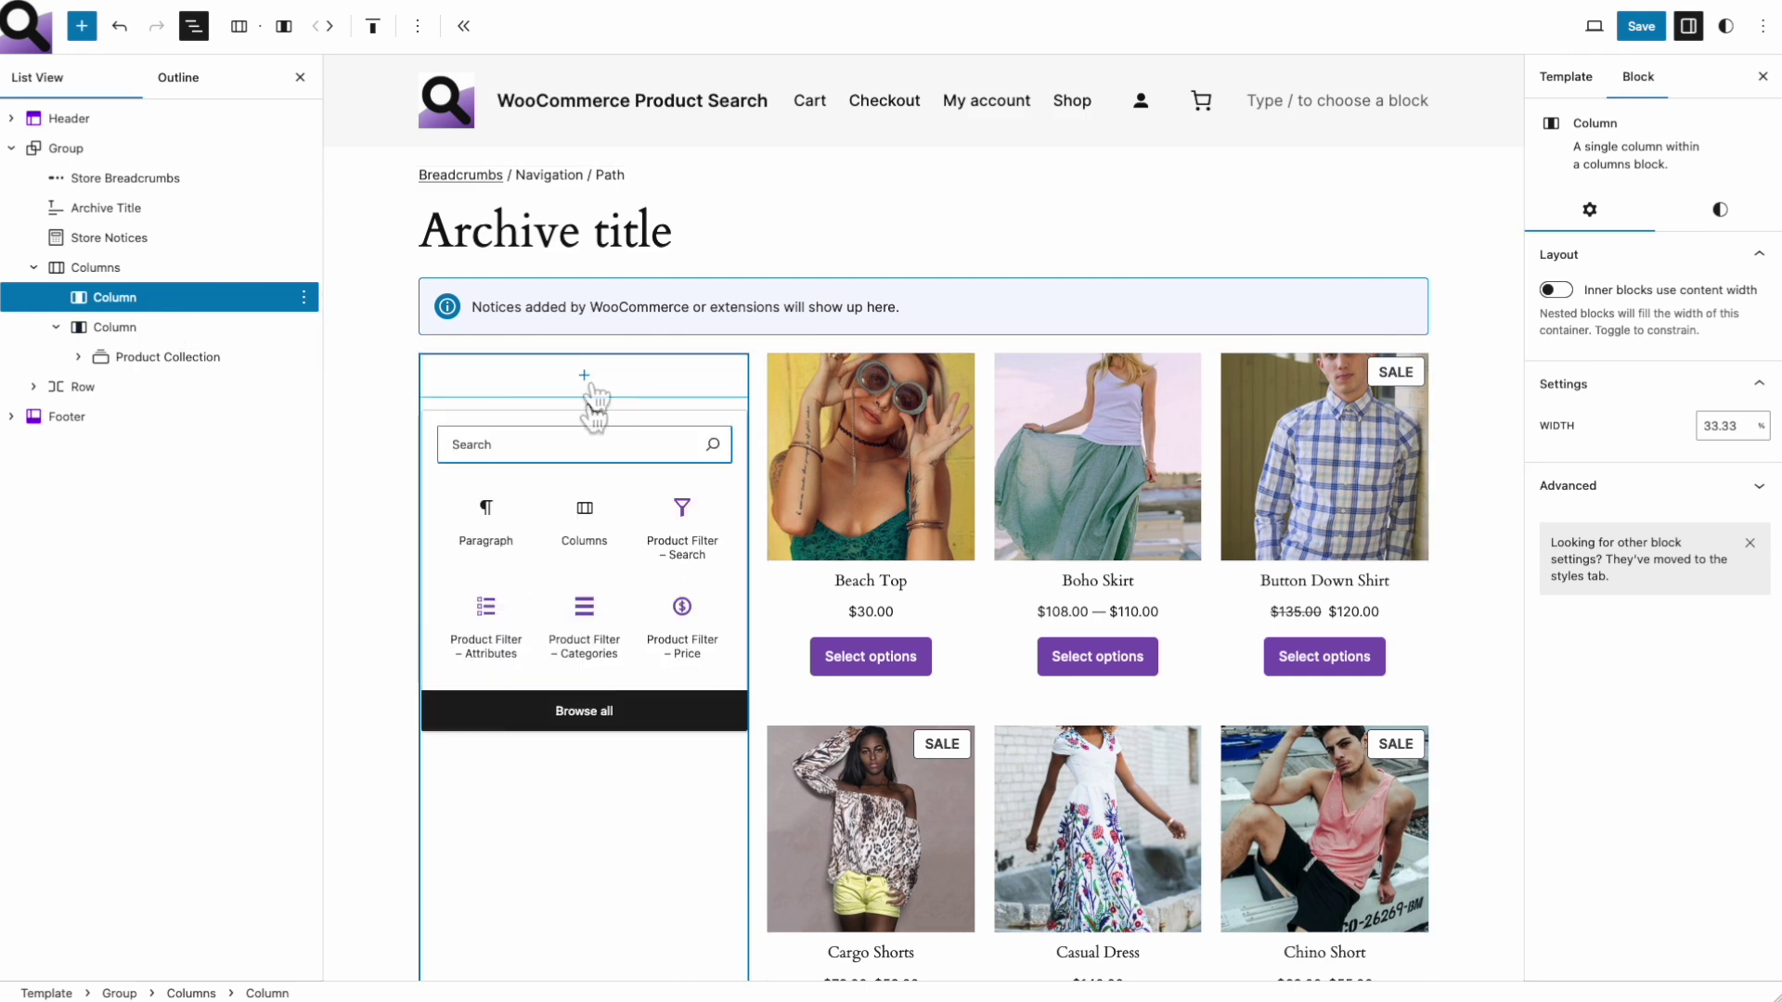
click(587, 716)
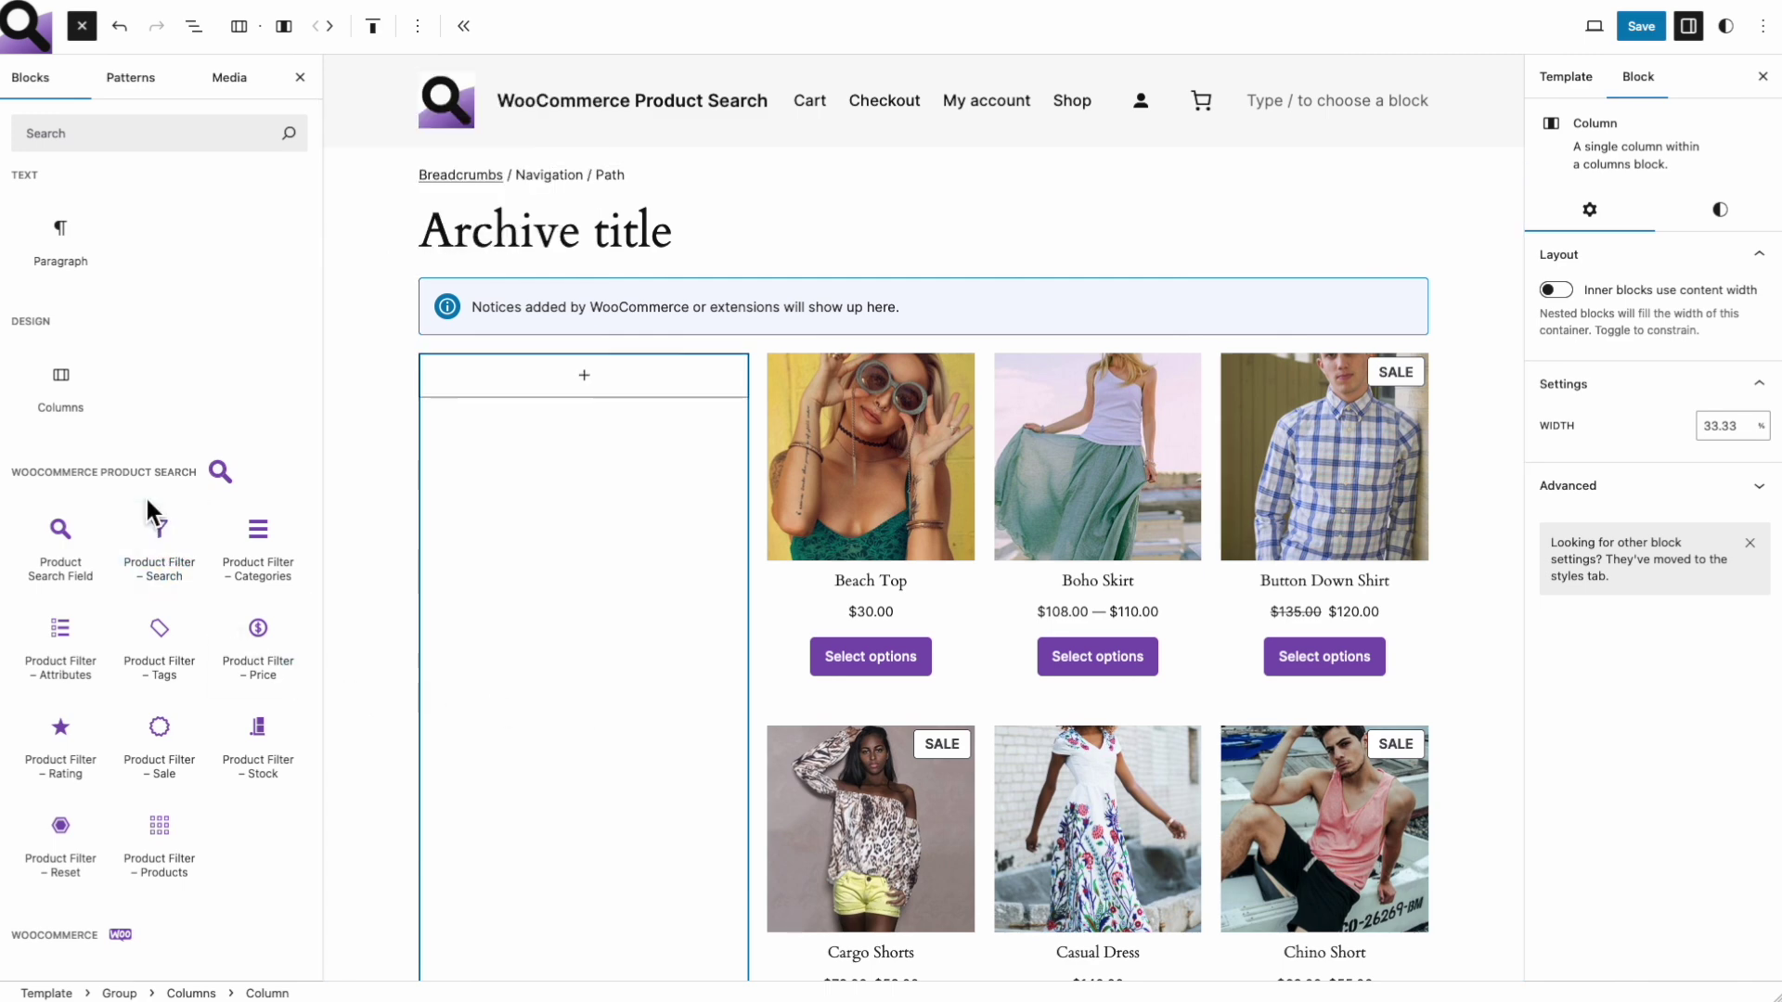
click(168, 555)
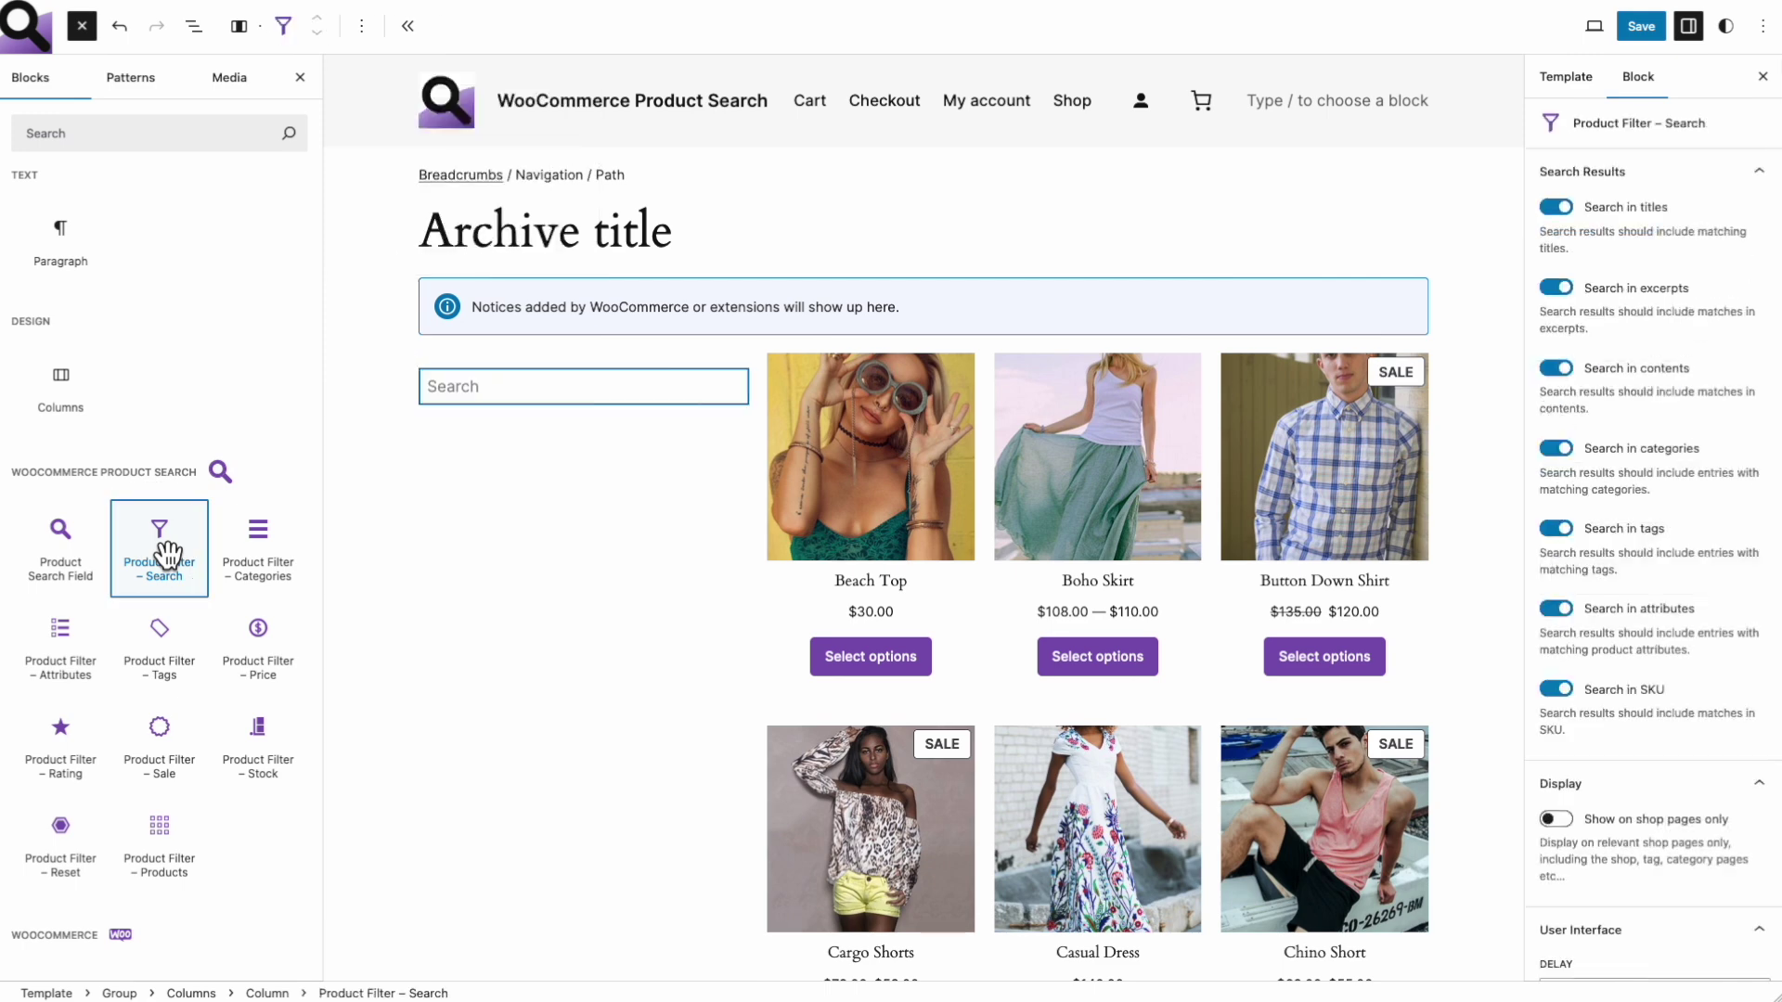
click(272, 564)
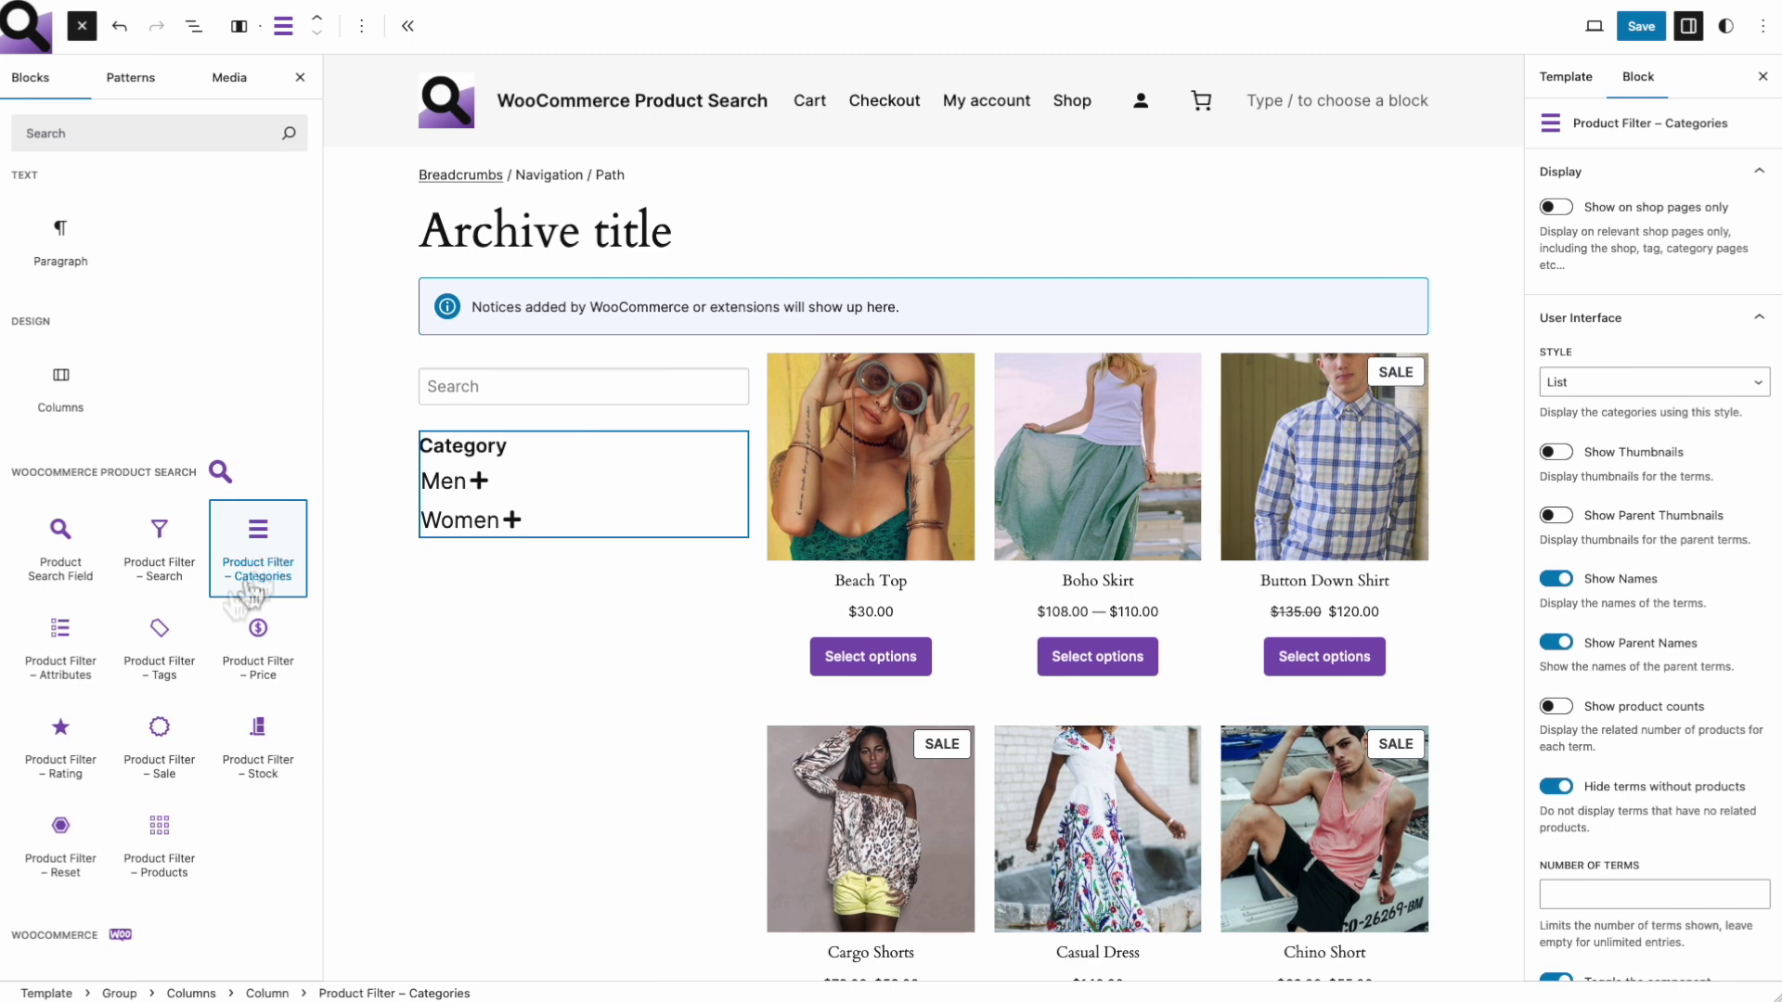
Add two Product Filter – Attributes blocks and set the first to Product Color, Dropdown style
click(88, 647)
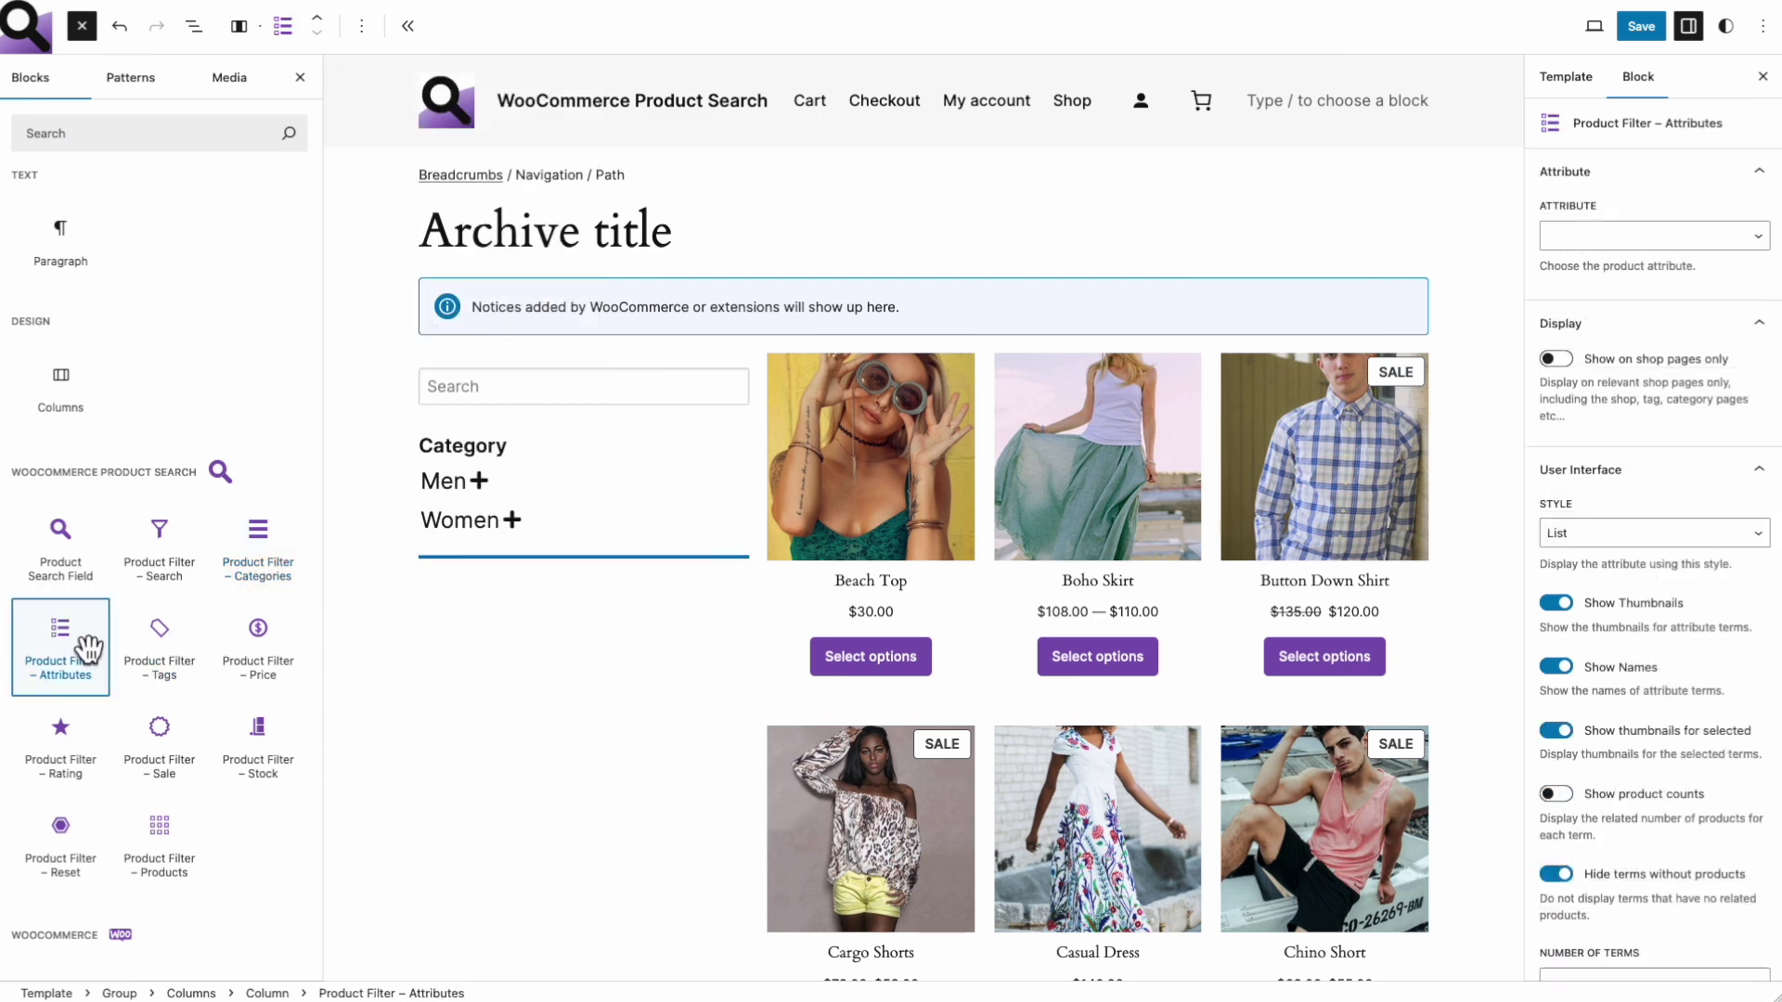
click(88, 646)
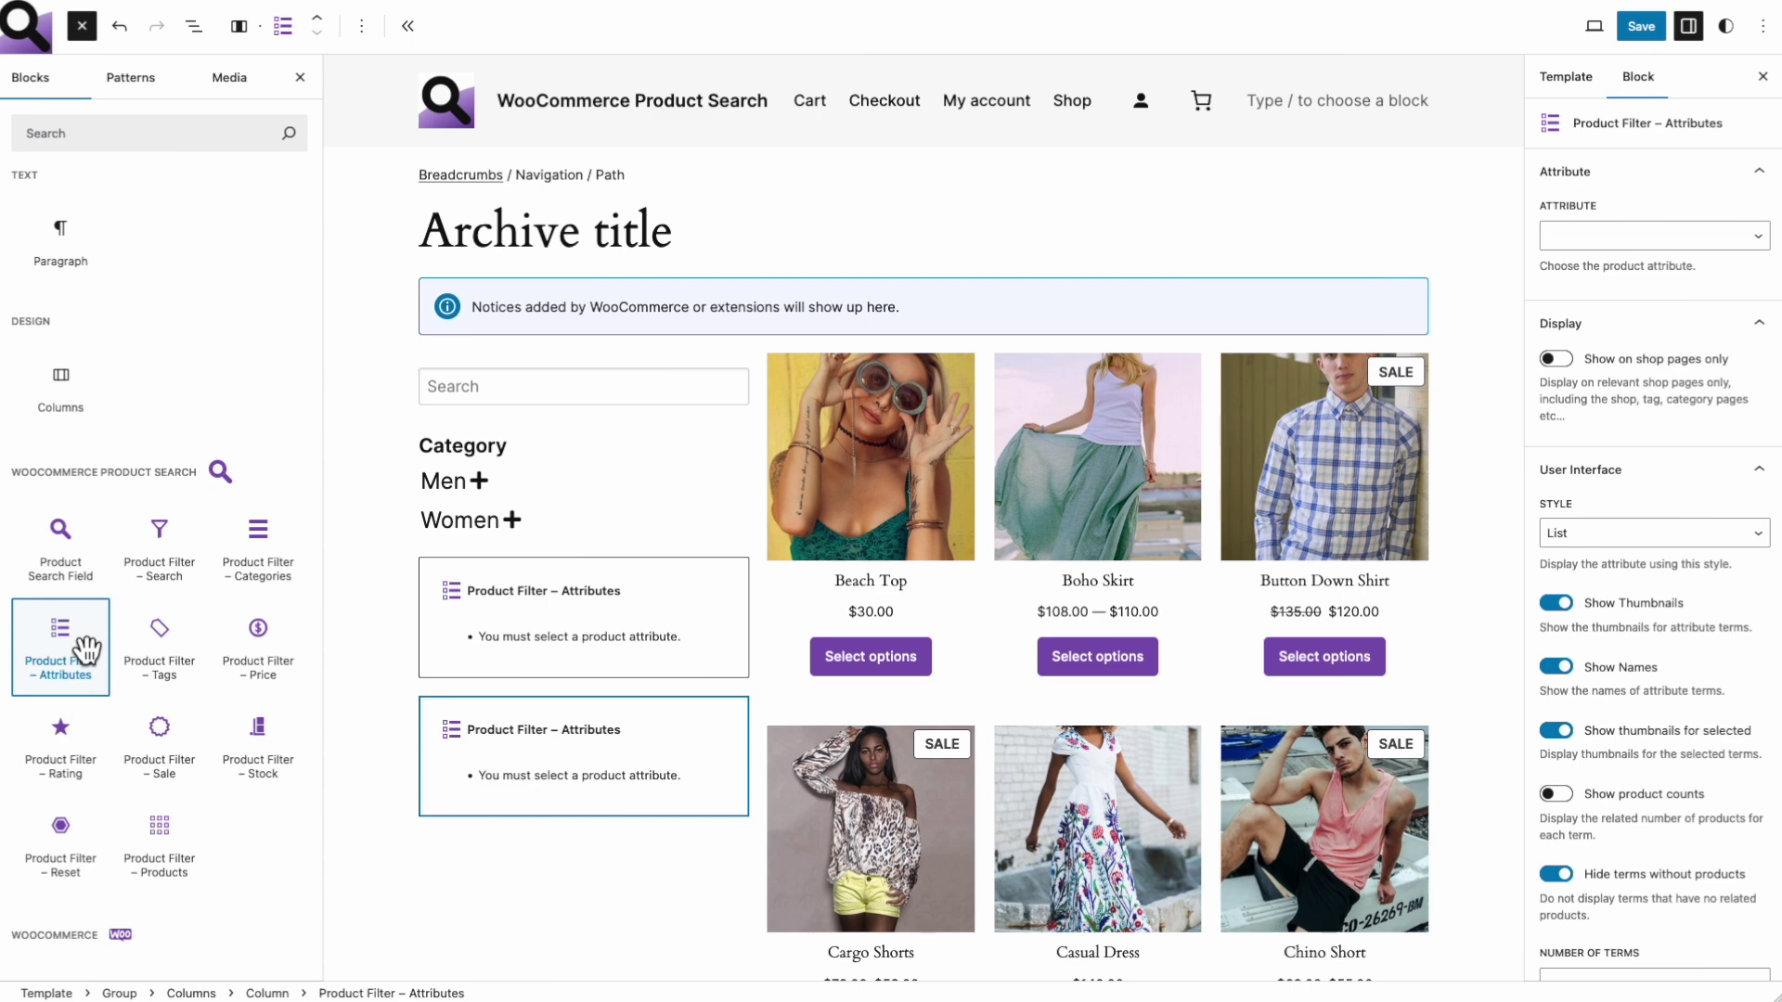
click(661, 598)
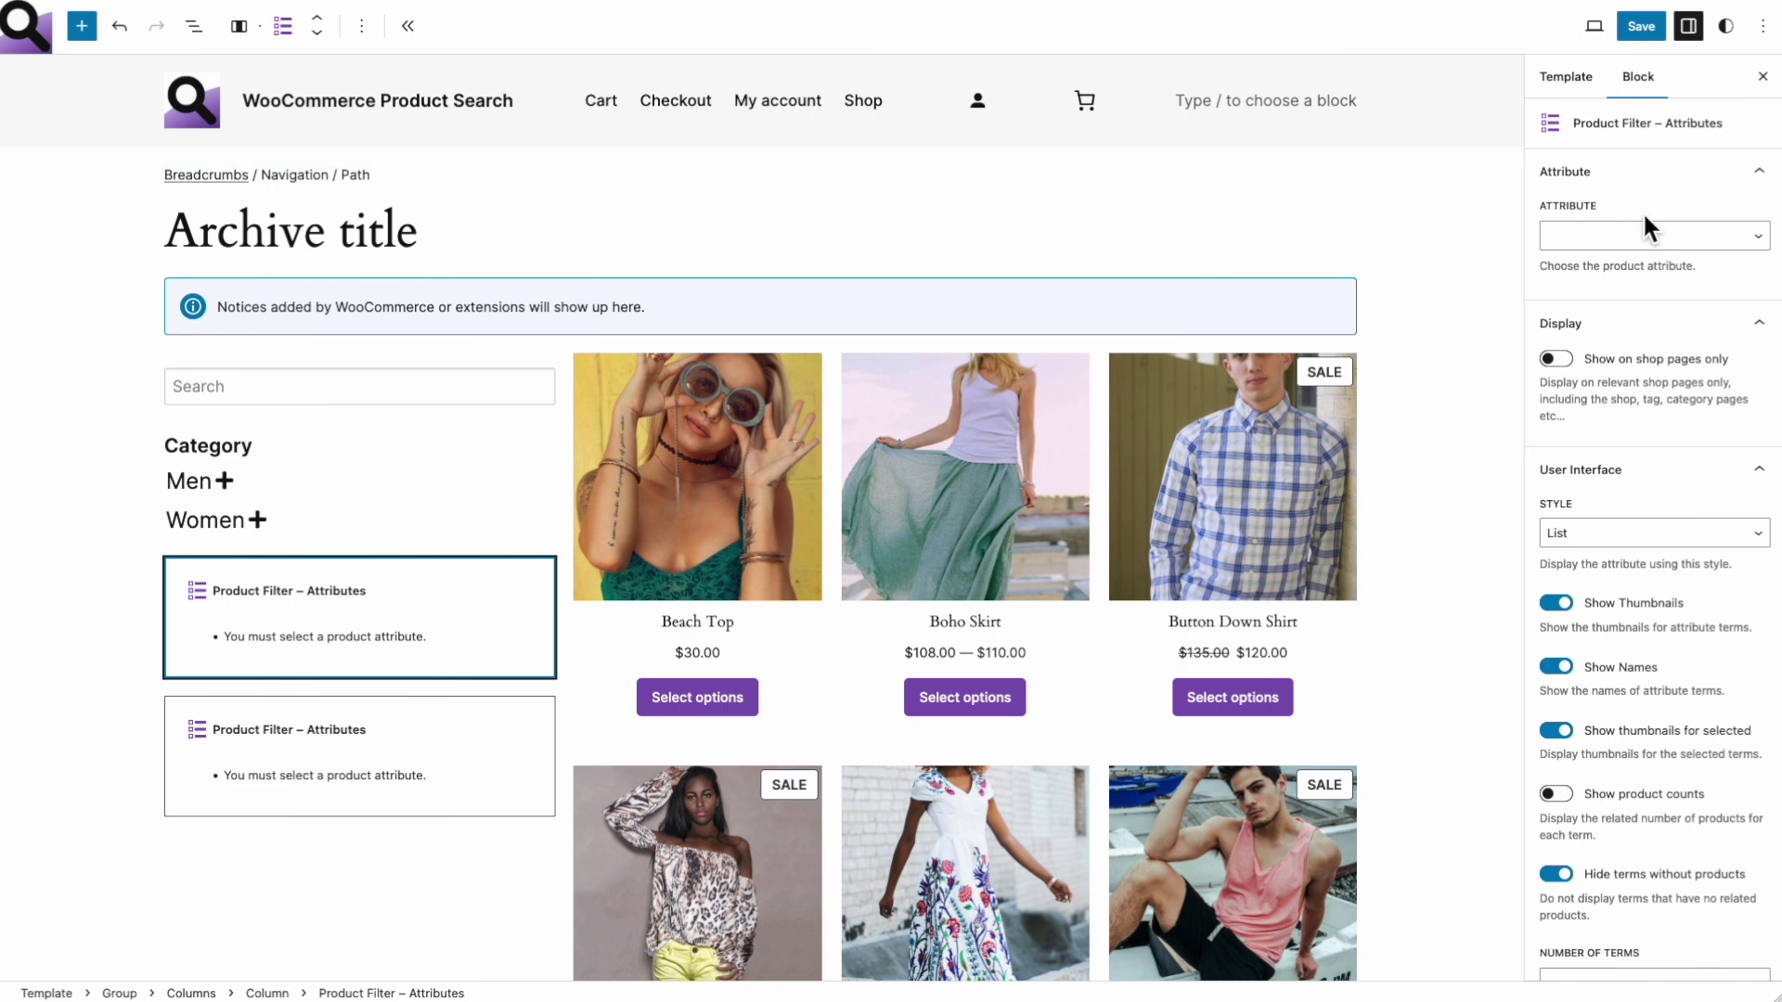
click(1692, 236)
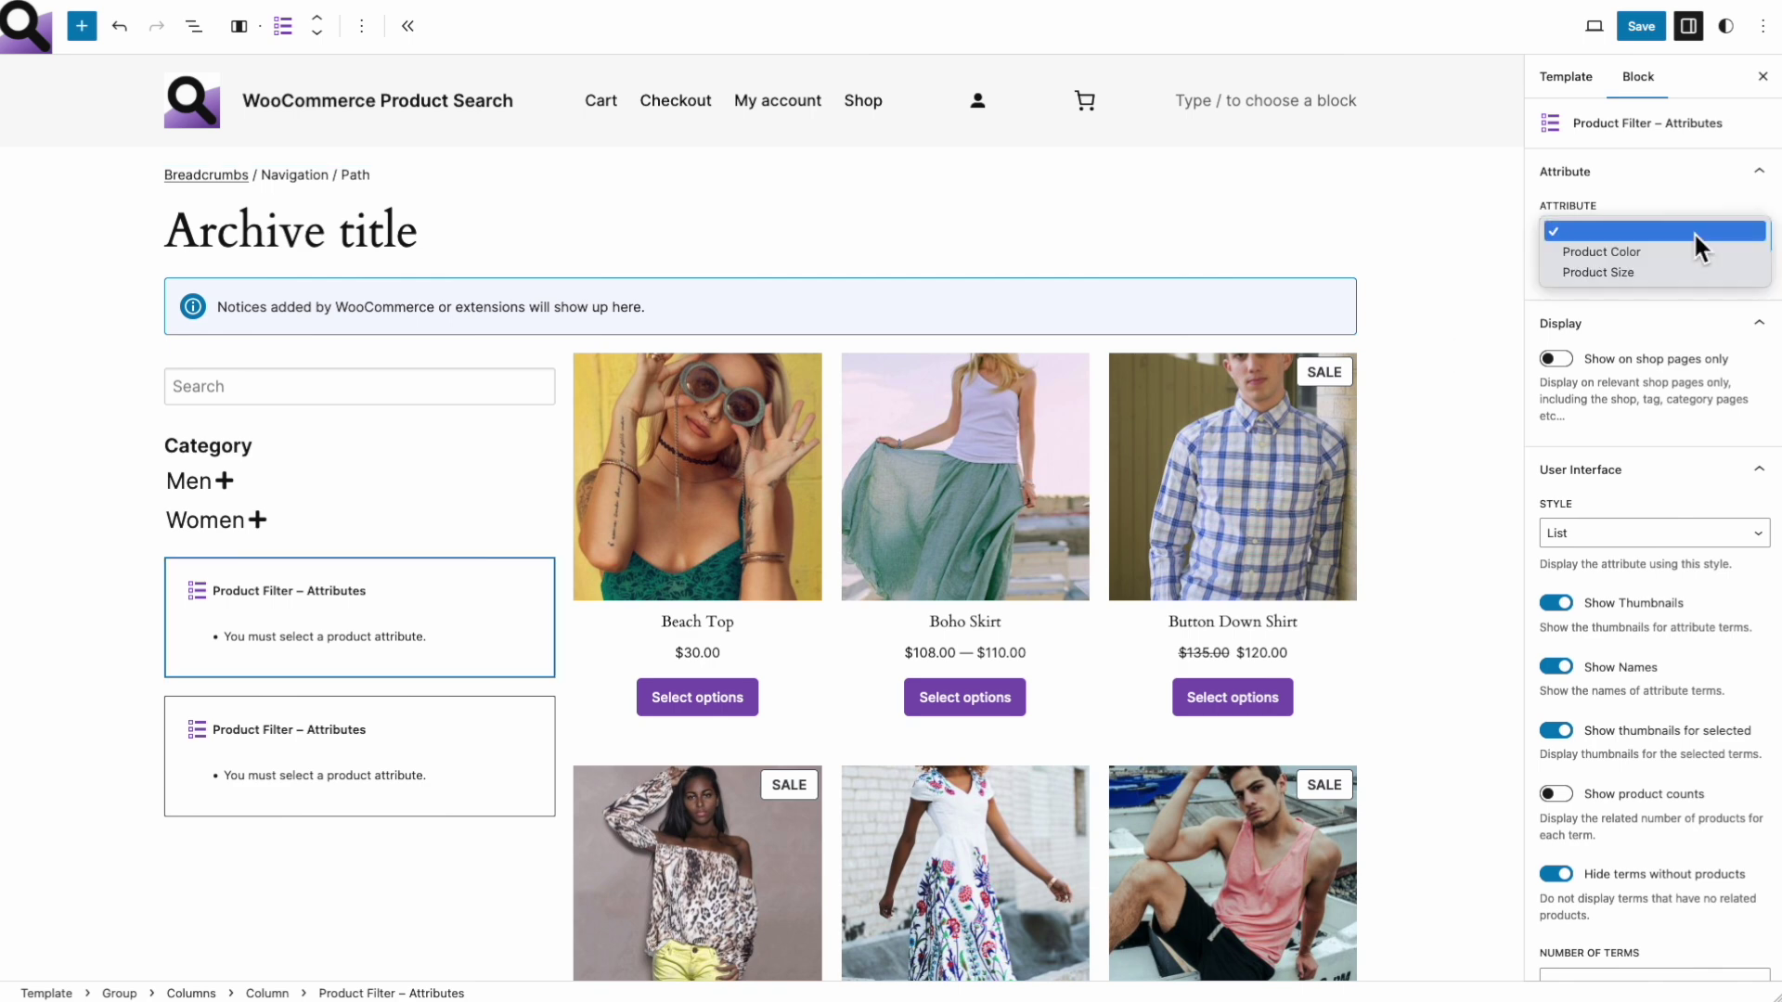
click(1659, 249)
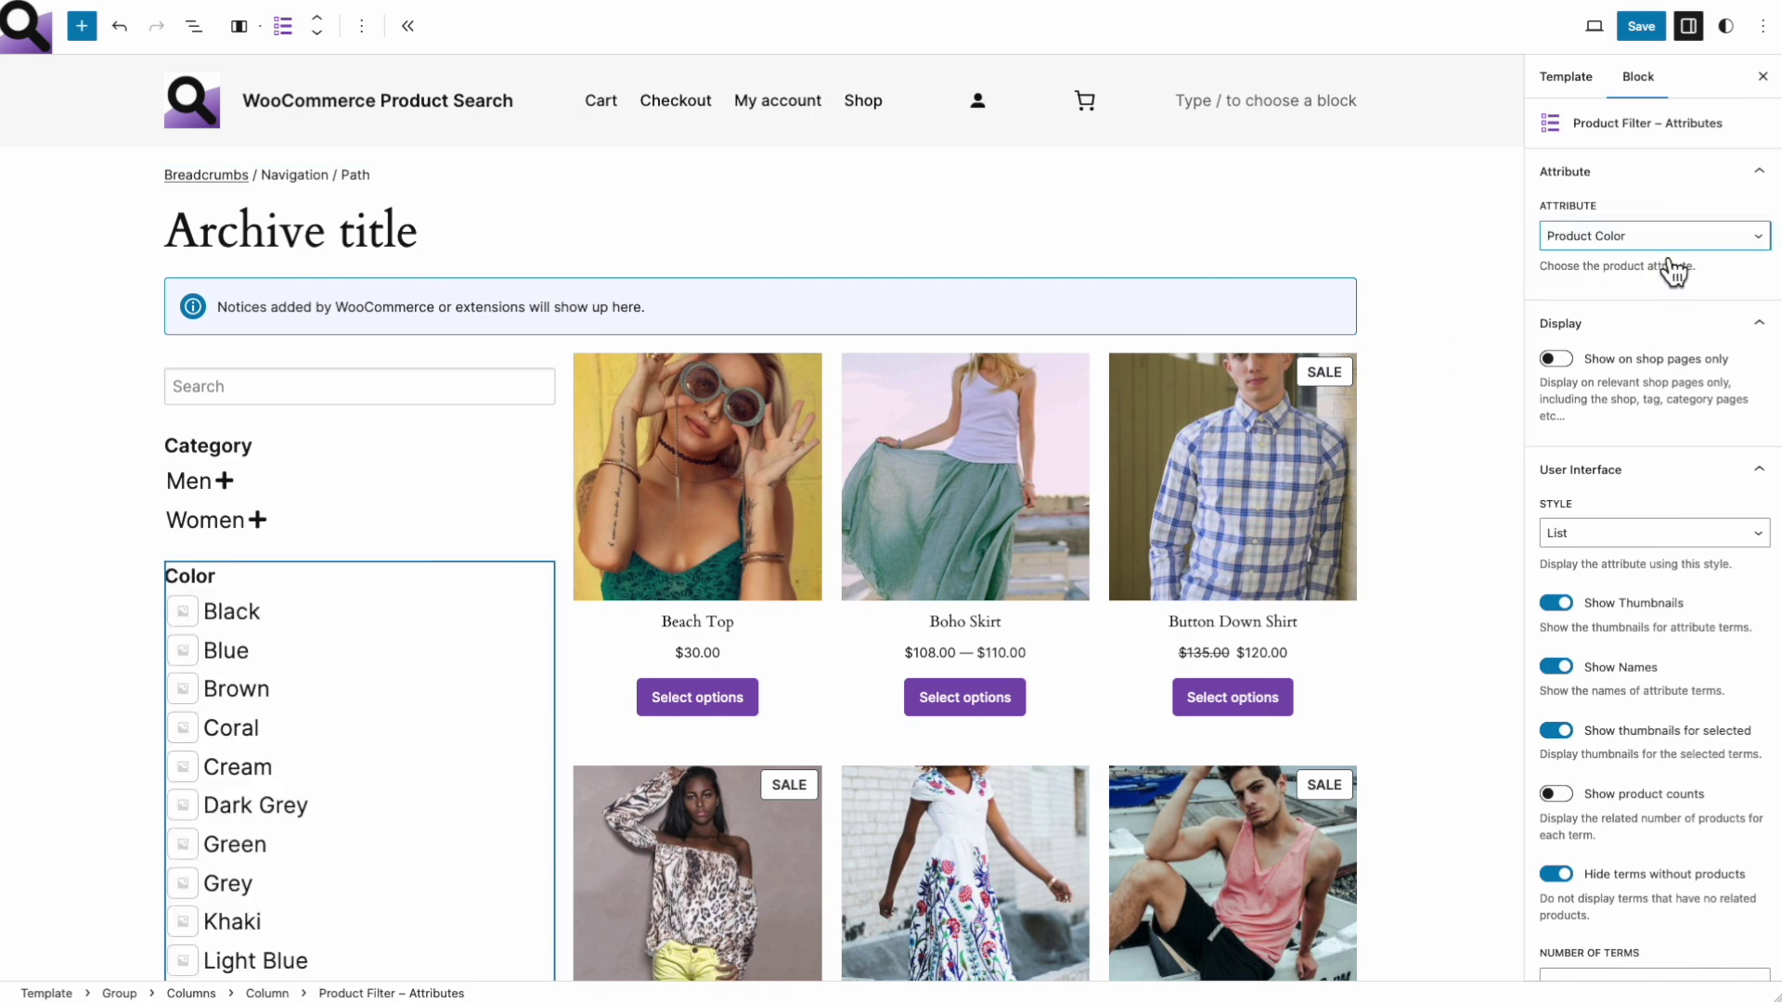
click(1624, 533)
click(1617, 591)
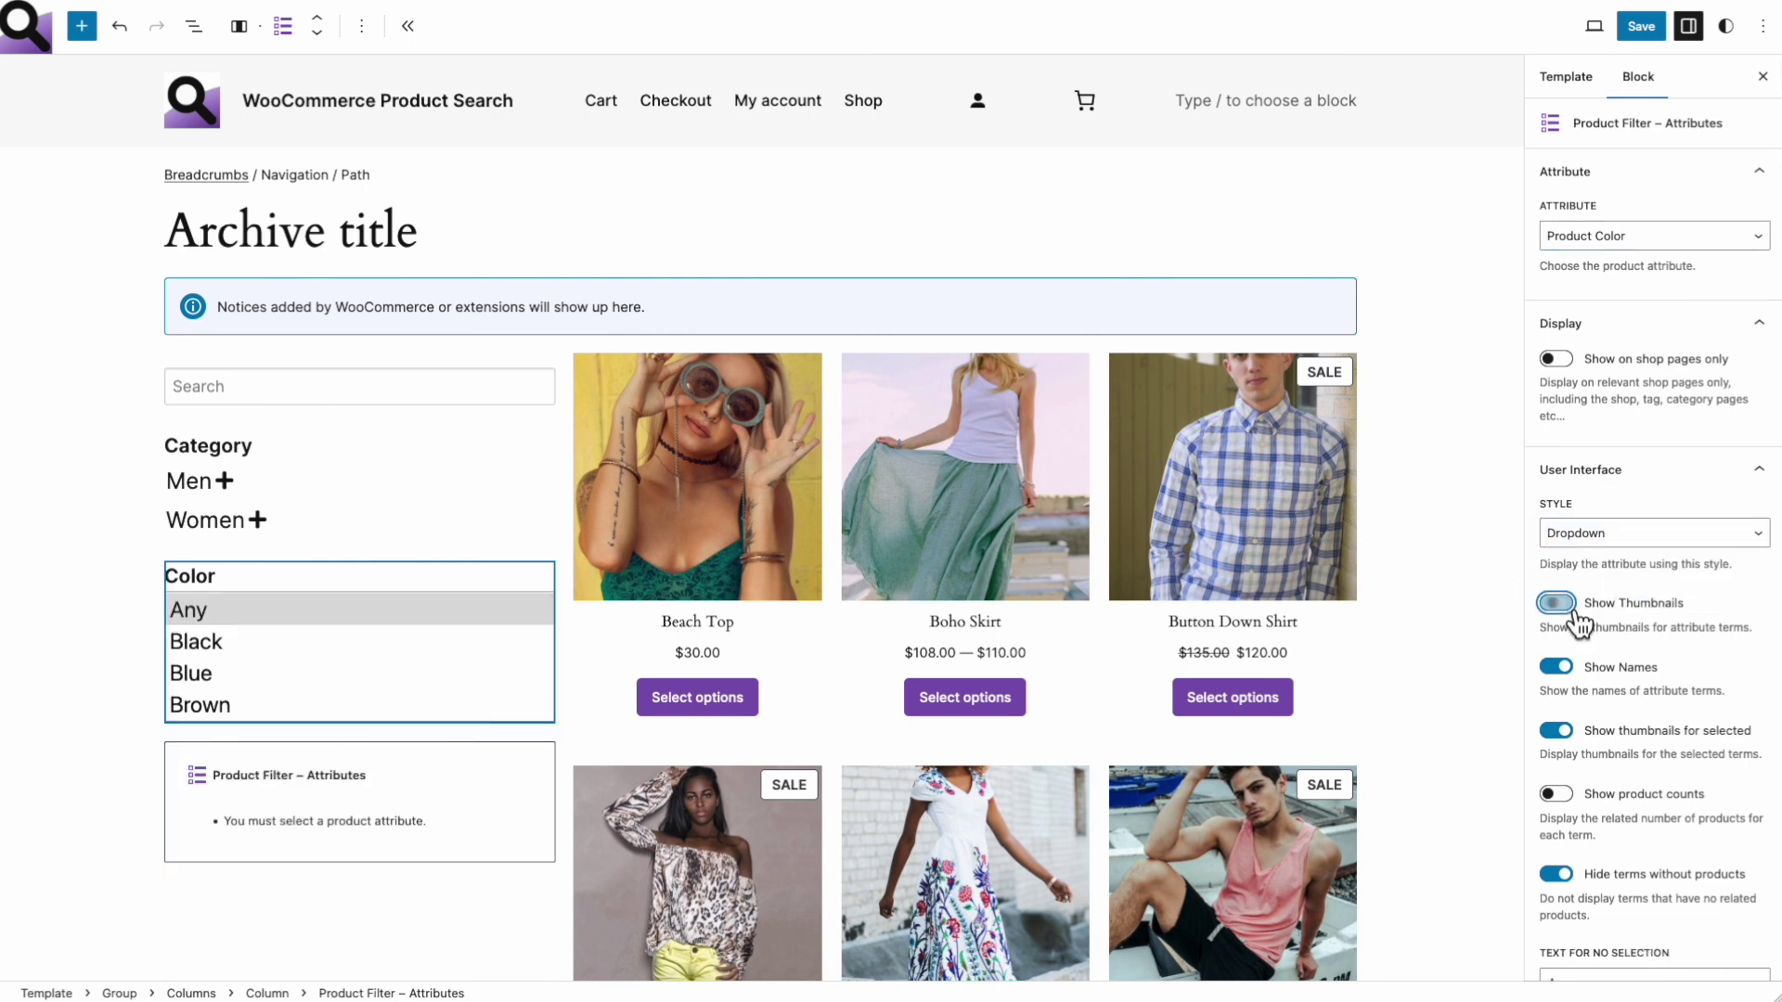
Set the second Attributes filter to Product Size, Dropdown style, with Show Thumbnails off
click(517, 800)
click(1626, 238)
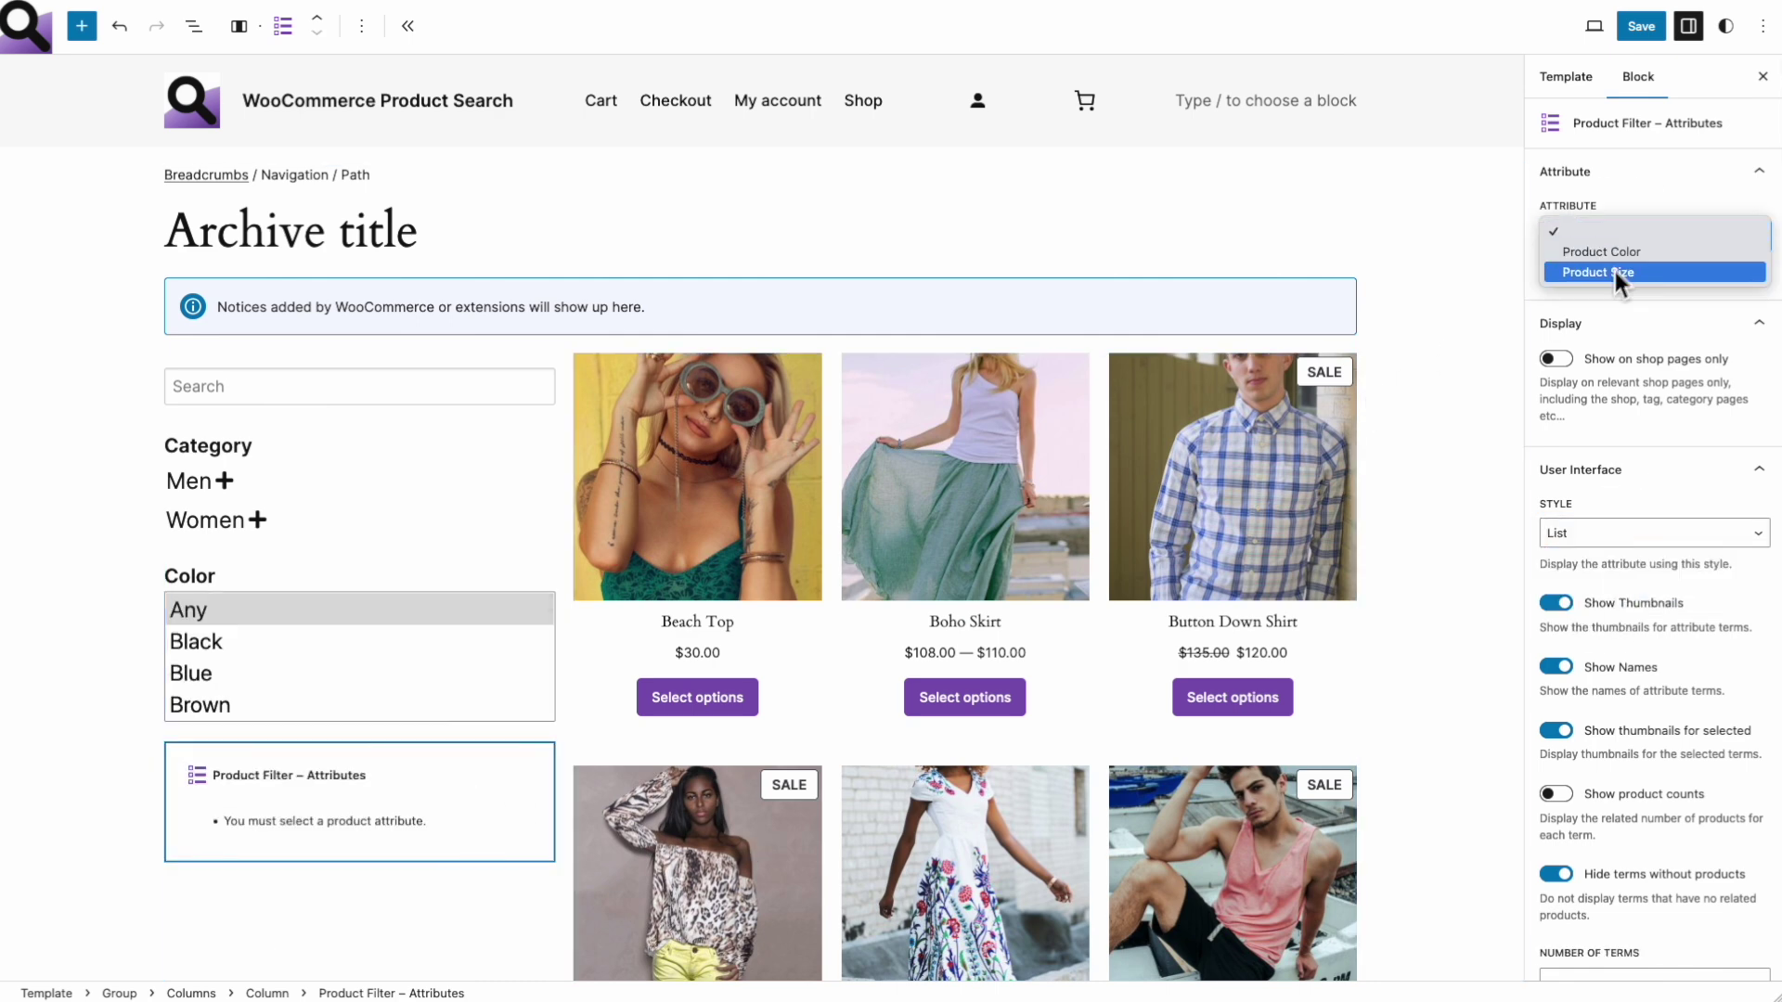
click(1624, 270)
click(1624, 533)
click(1589, 591)
click(1557, 603)
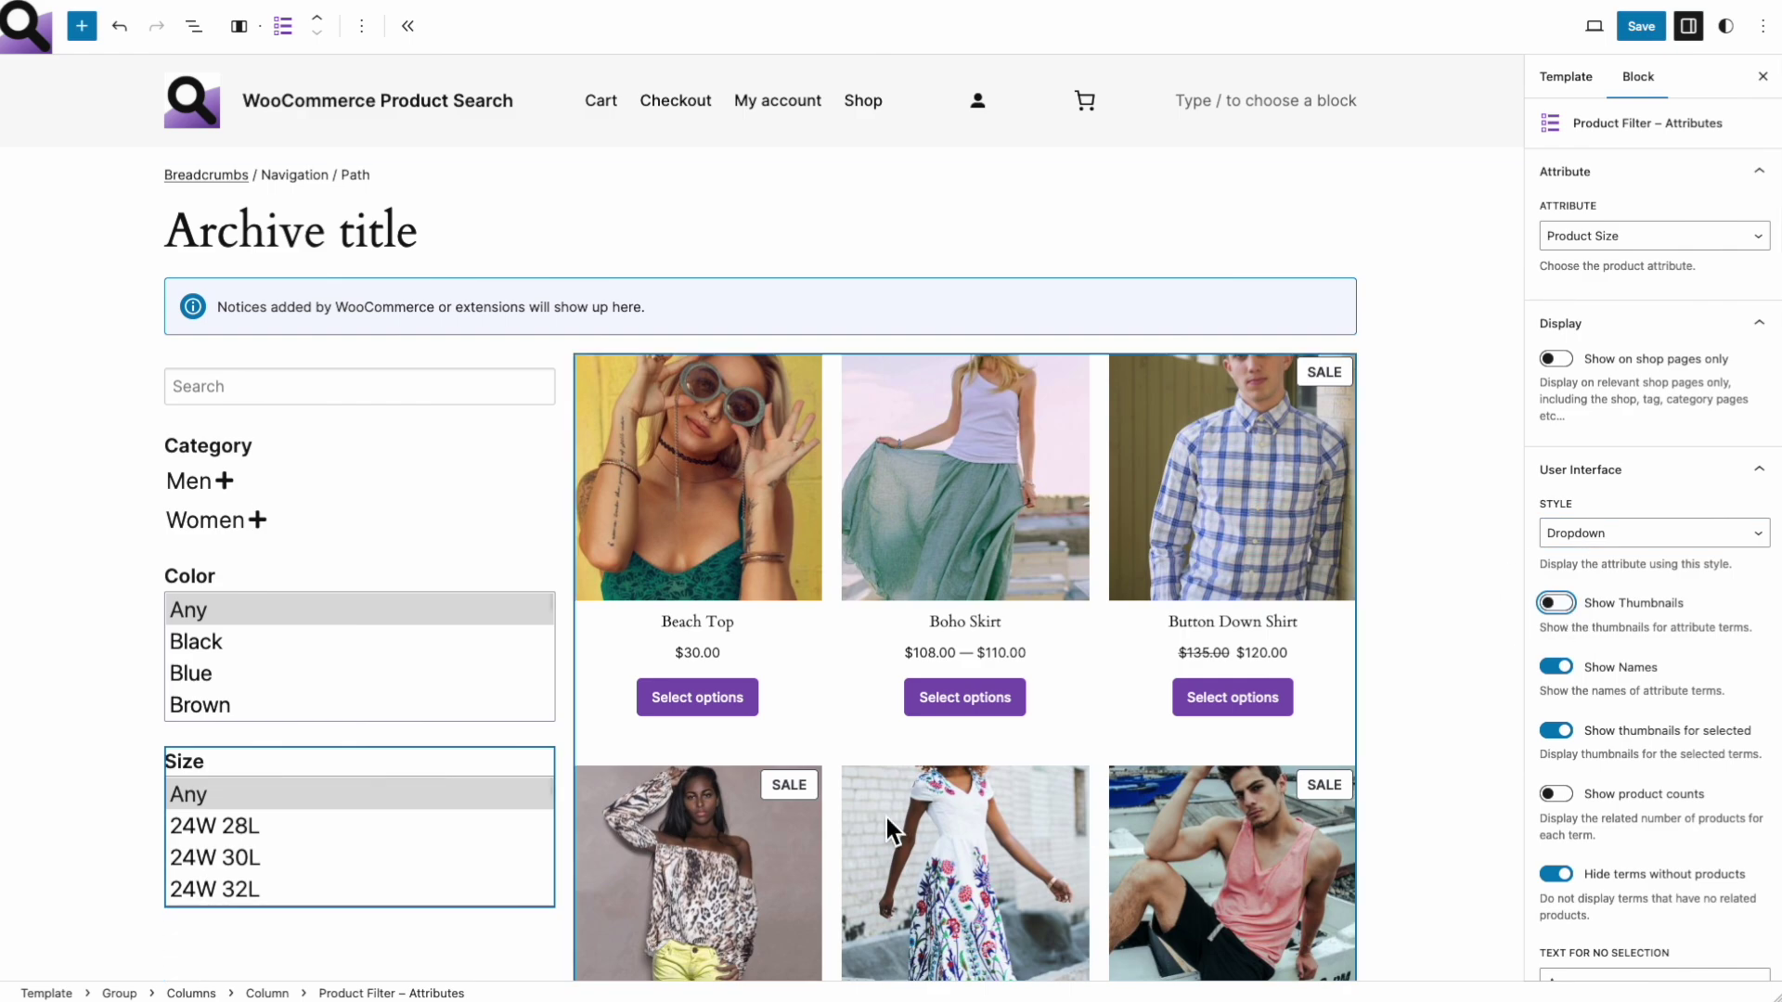
click(194, 26)
click(115, 297)
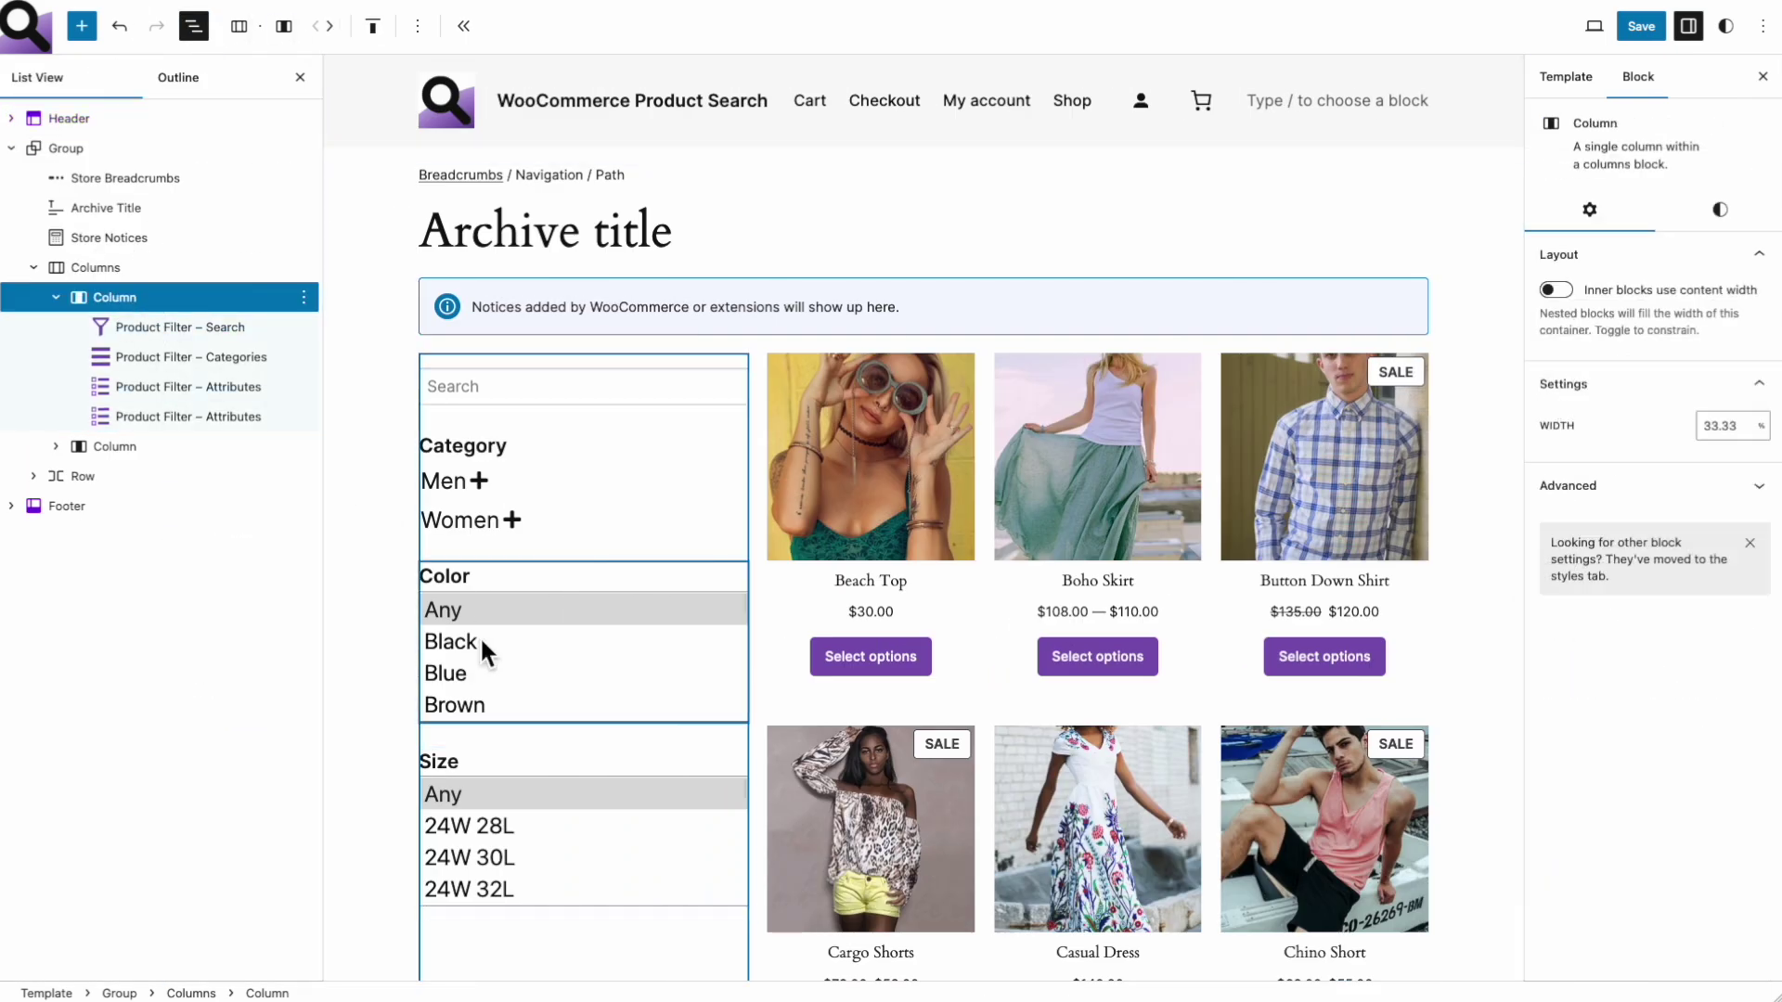
Add Price, Sale, Stock, Rating and Reset product filter blocks to the filter column
scroll(481, 637, down, 10)
click(738, 730)
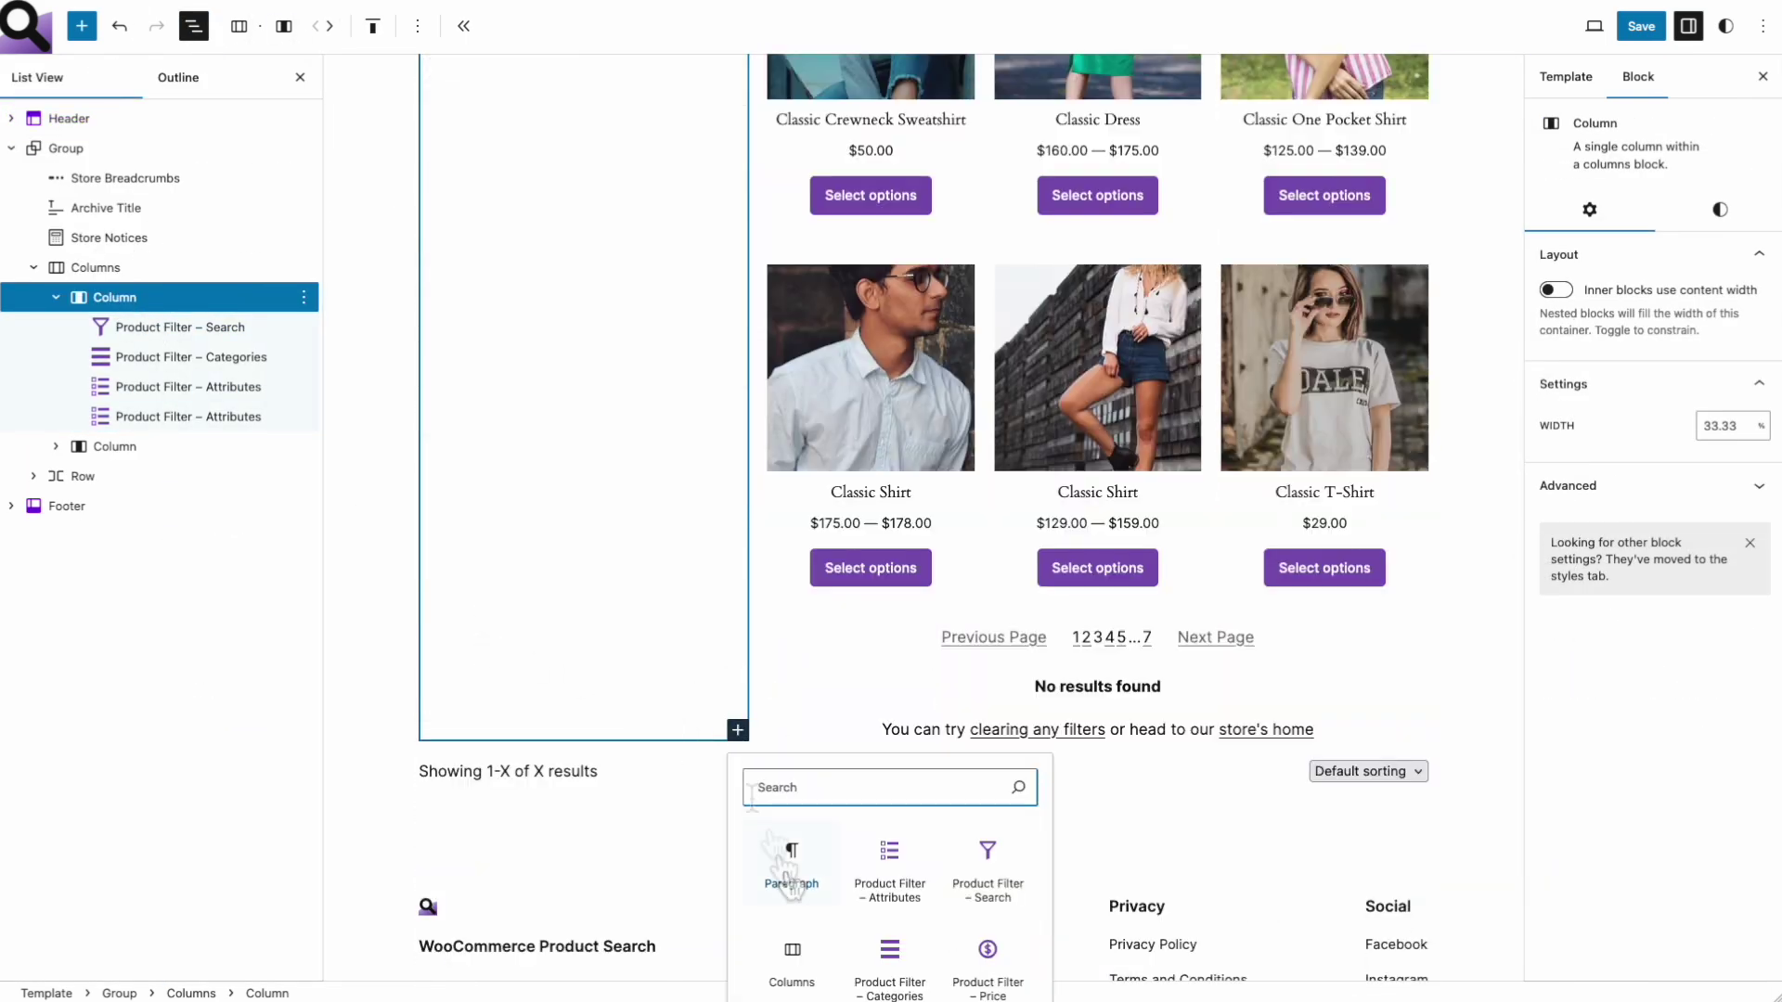
scroll(798, 882, down, 2)
click(849, 977)
click(238, 627)
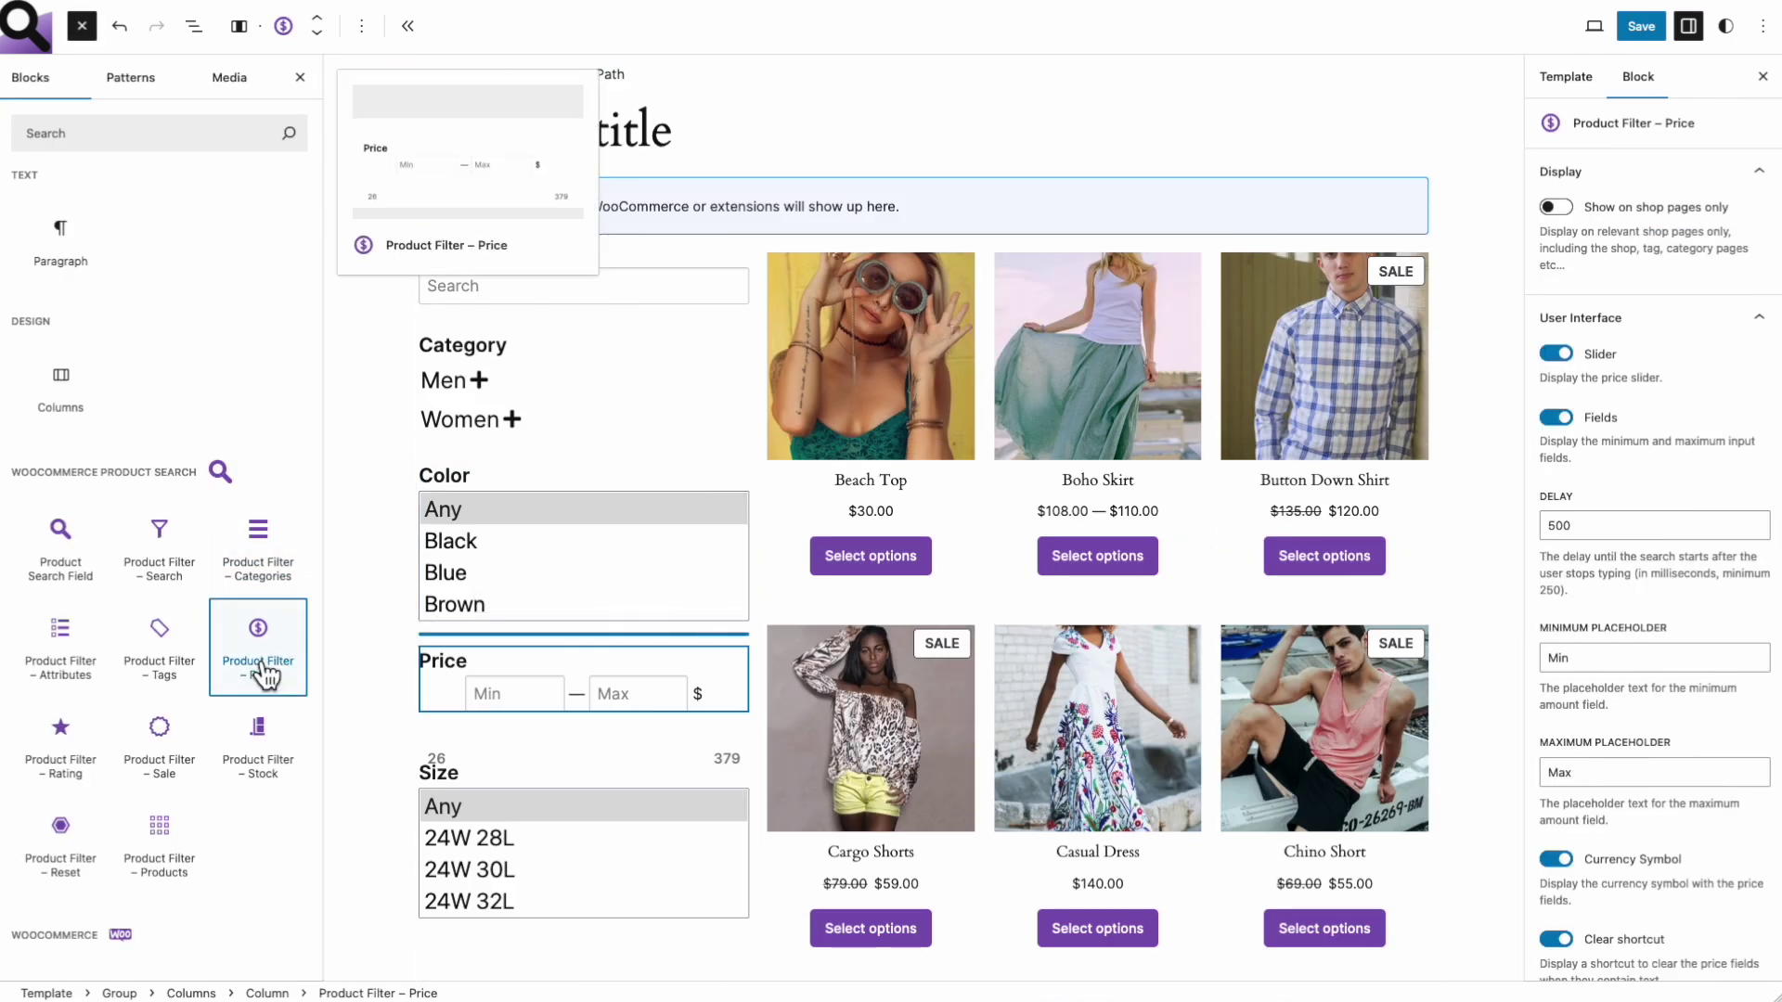
click(174, 750)
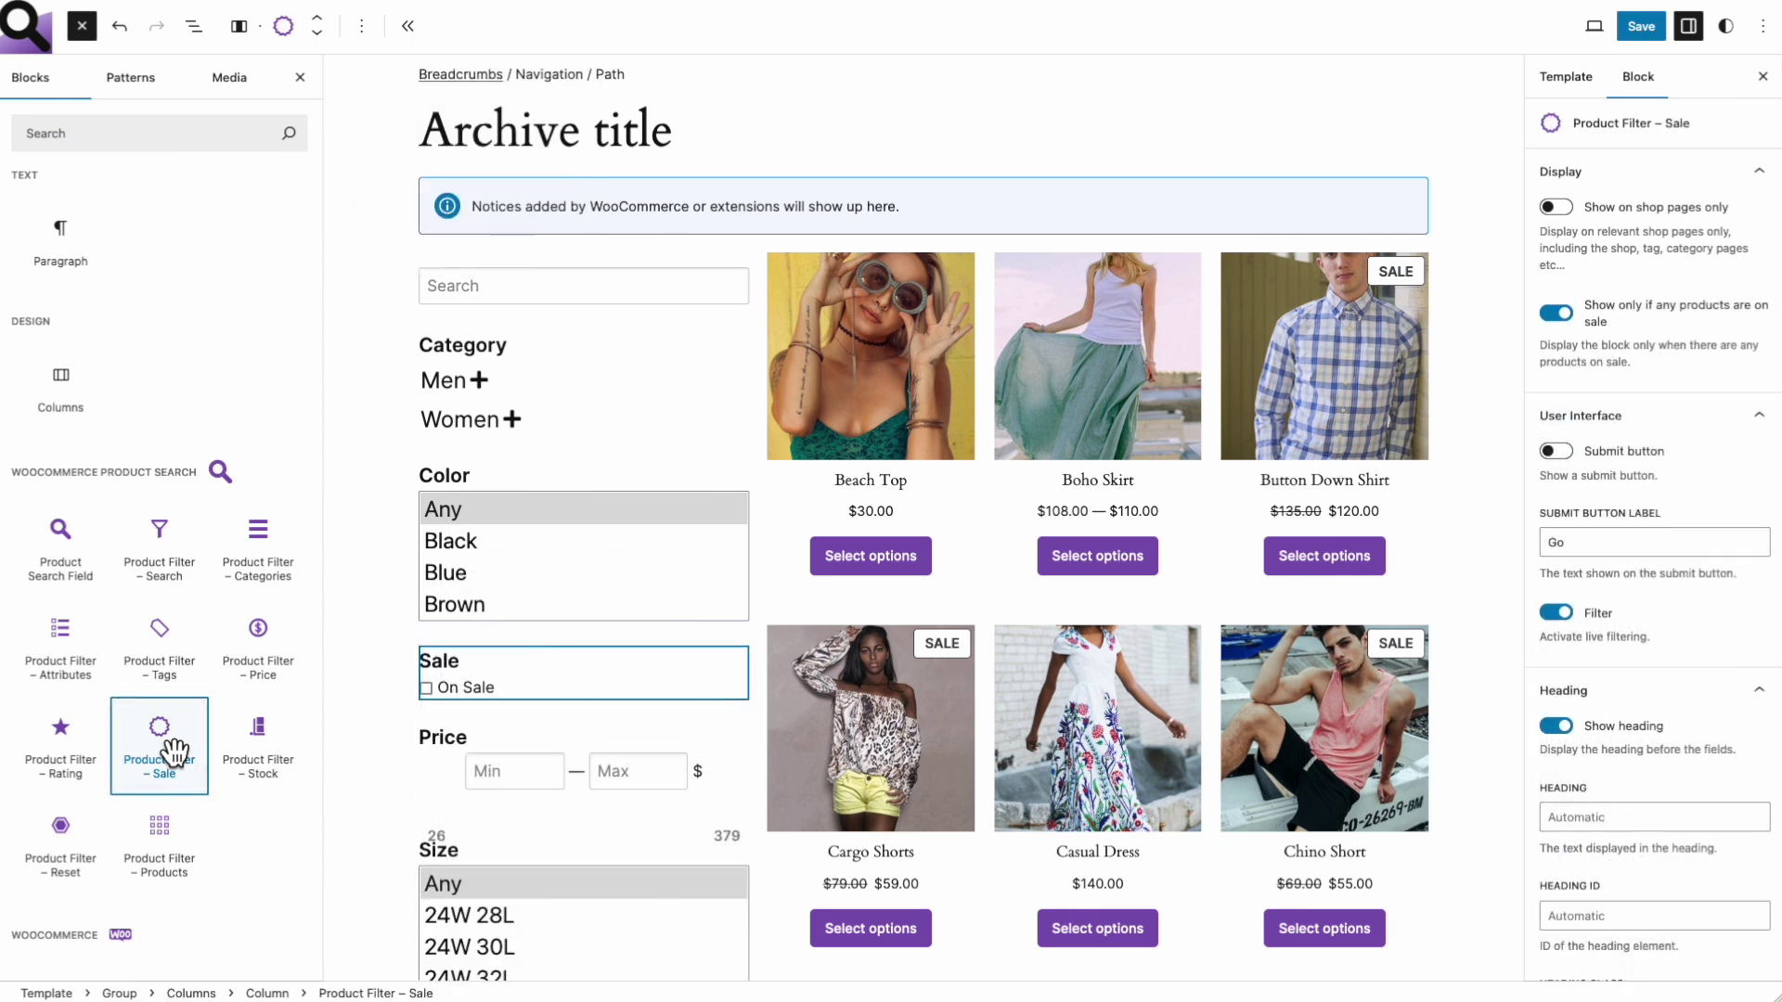
mouse_move(269, 740)
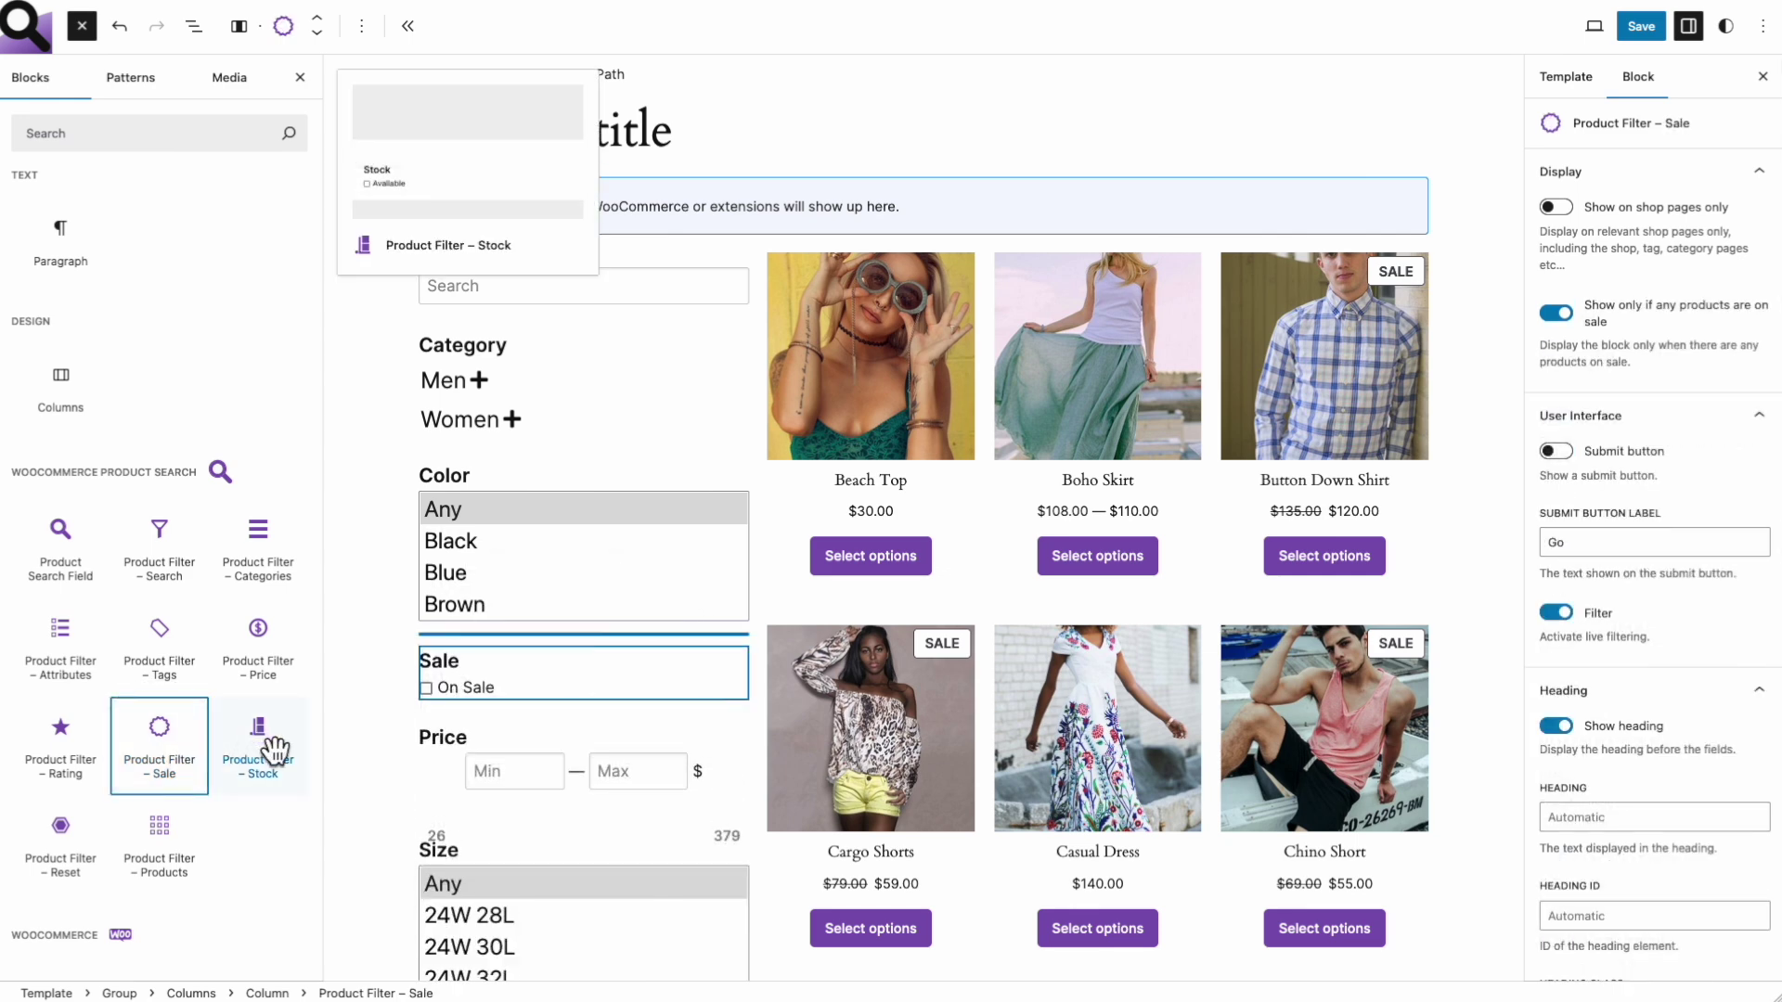
click(274, 748)
mouse_move(93, 750)
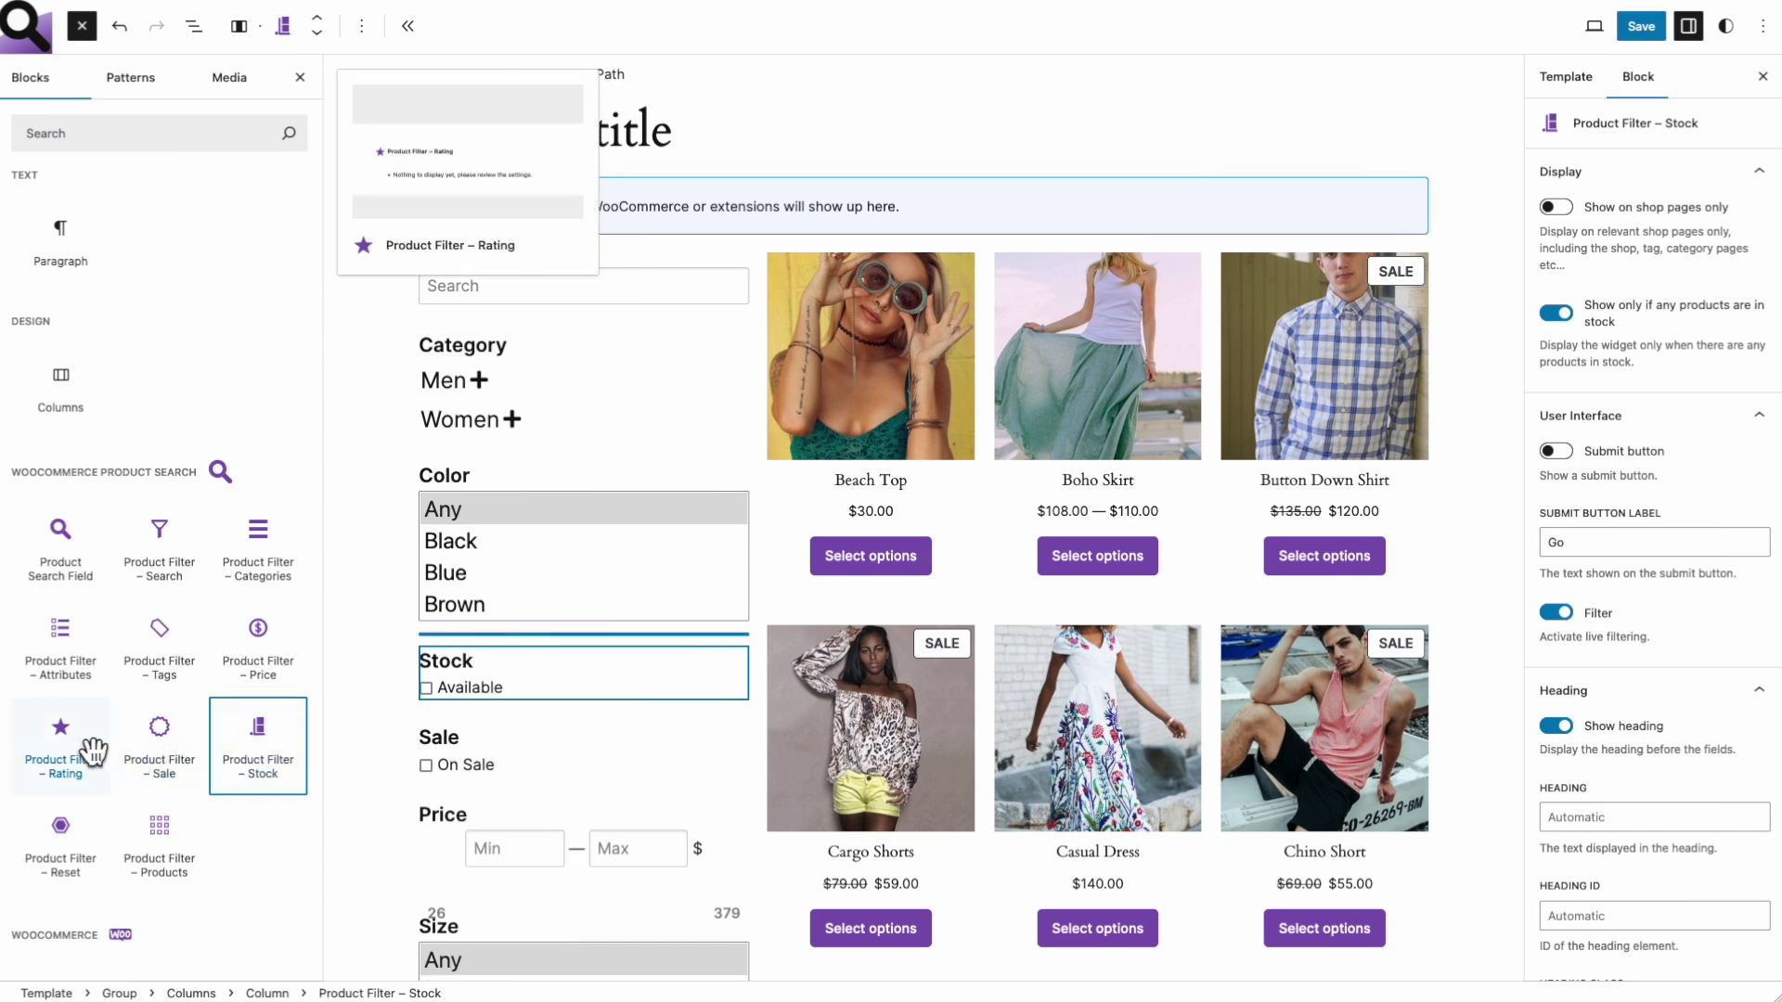
click(93, 750)
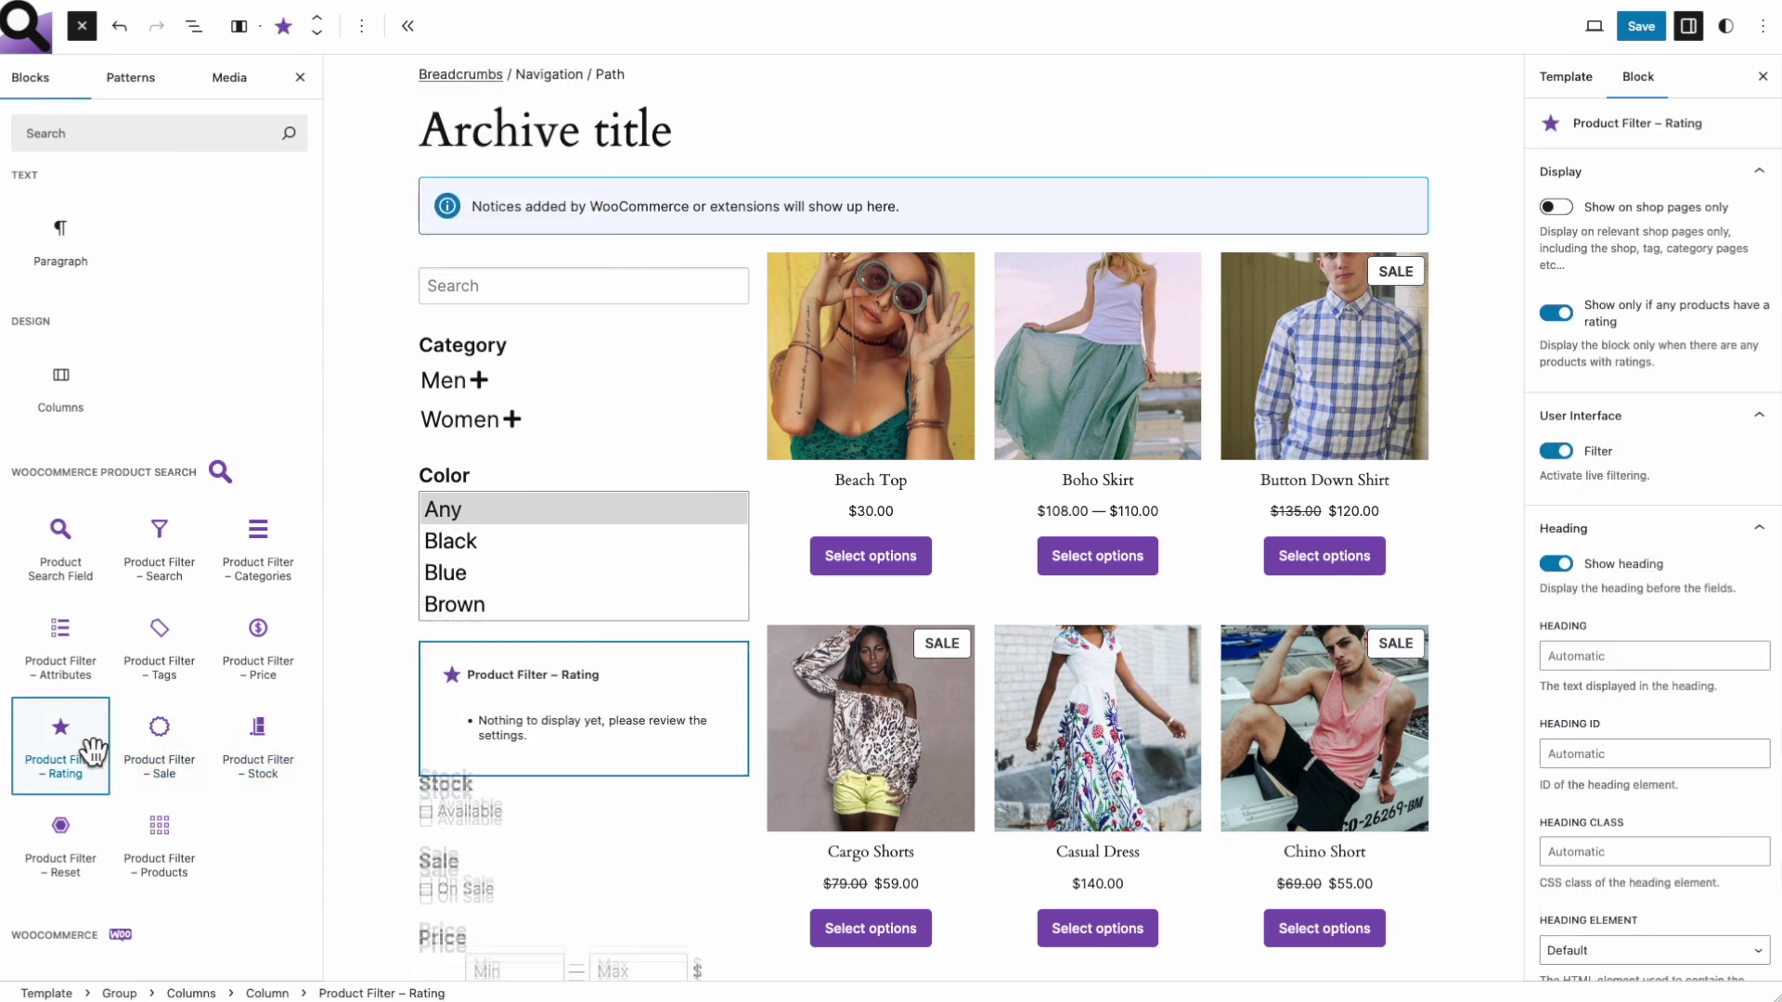
click(82, 847)
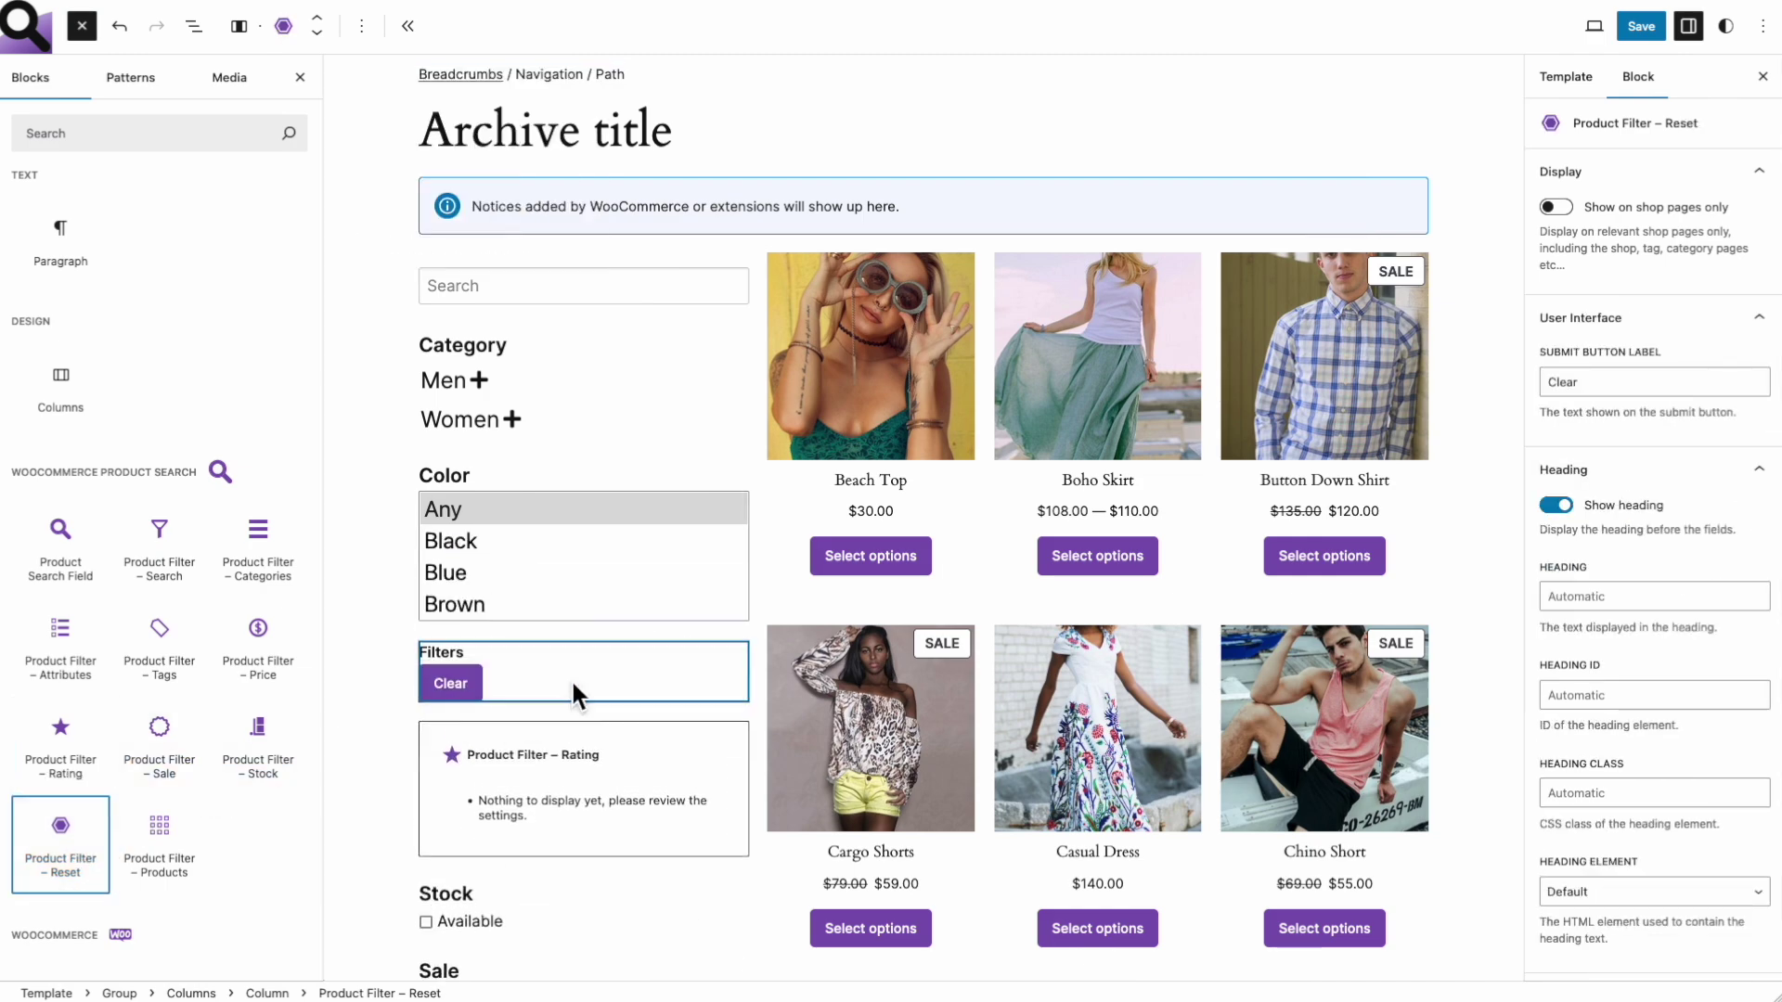
scroll(587, 672, down, 2)
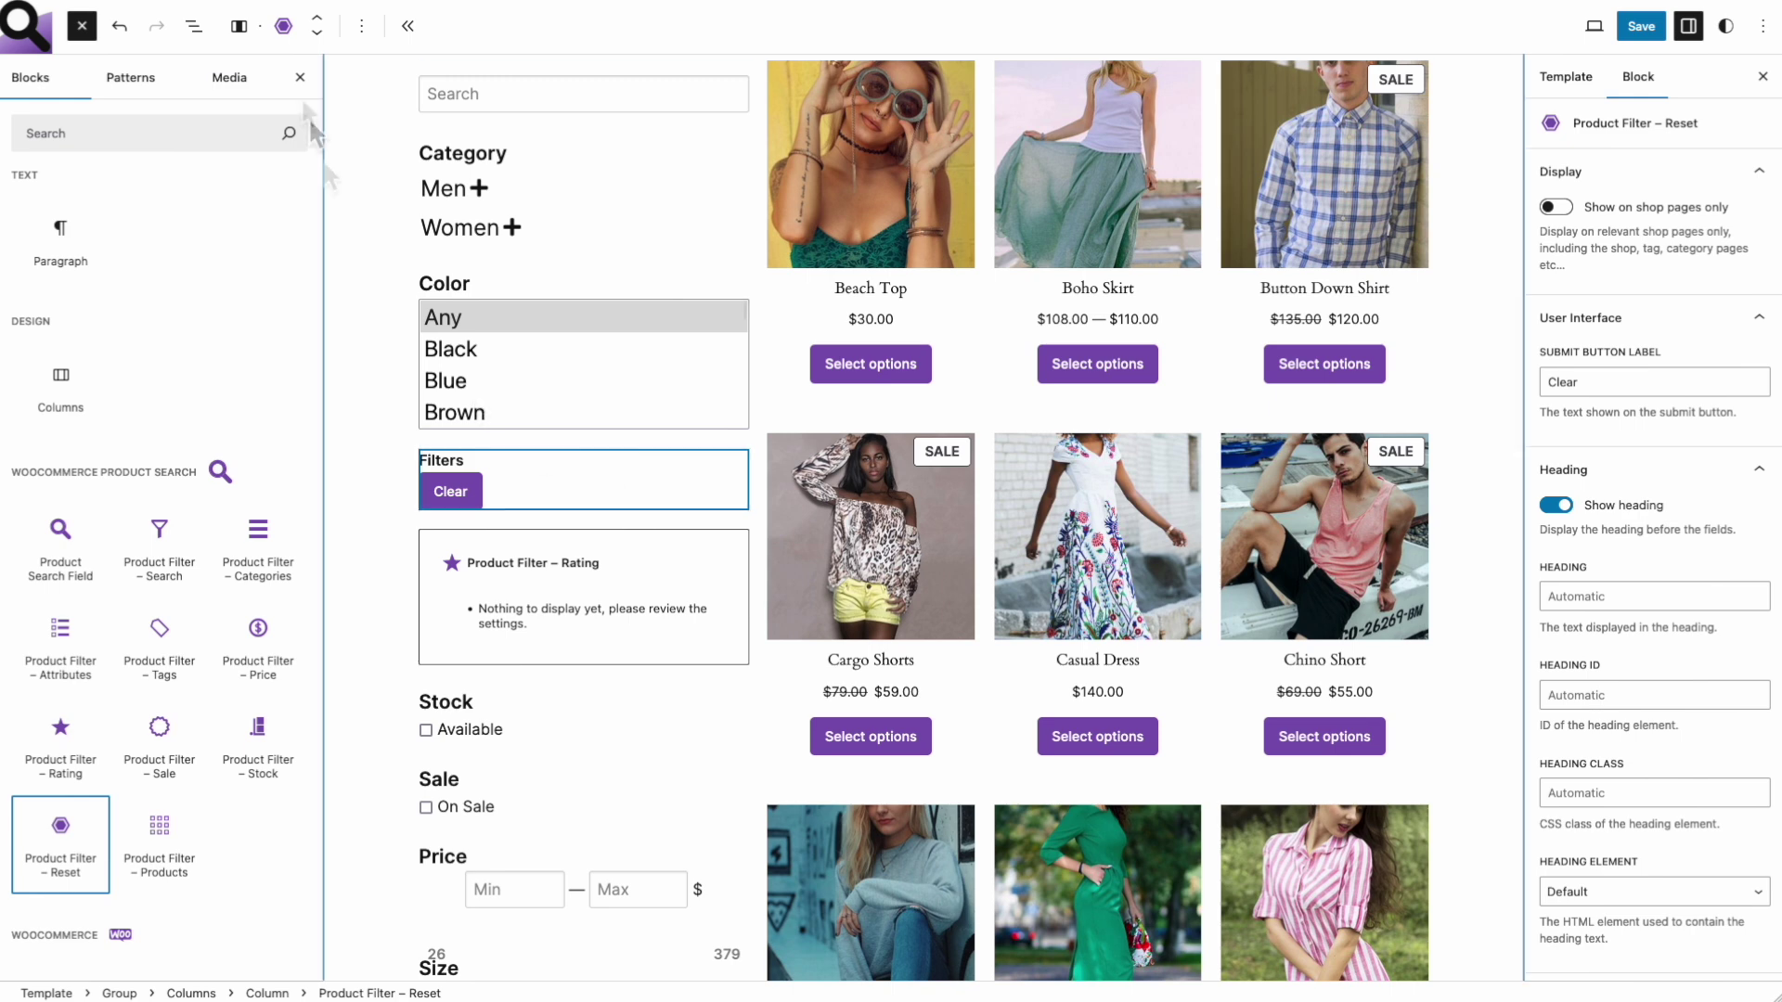
click(197, 28)
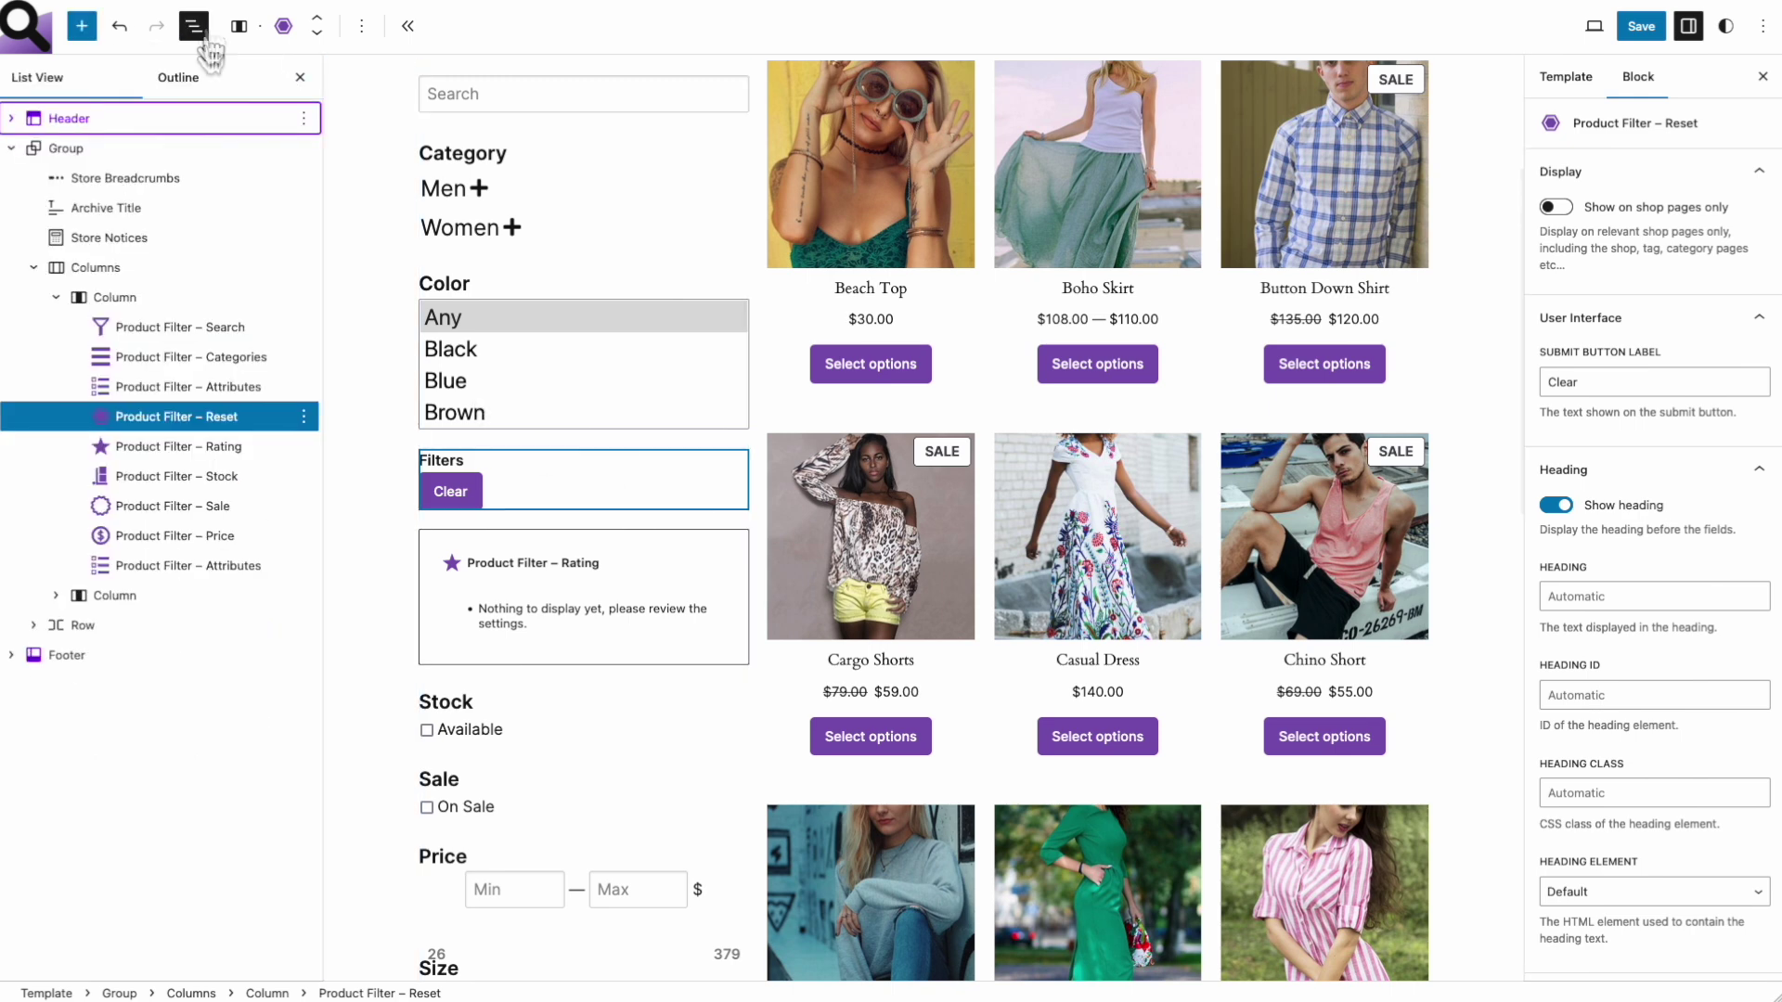
Reorder the filters in List View: Reset to the bottom, Size under Color, Price below Size
click(214, 419)
drag(214, 419, 188, 567)
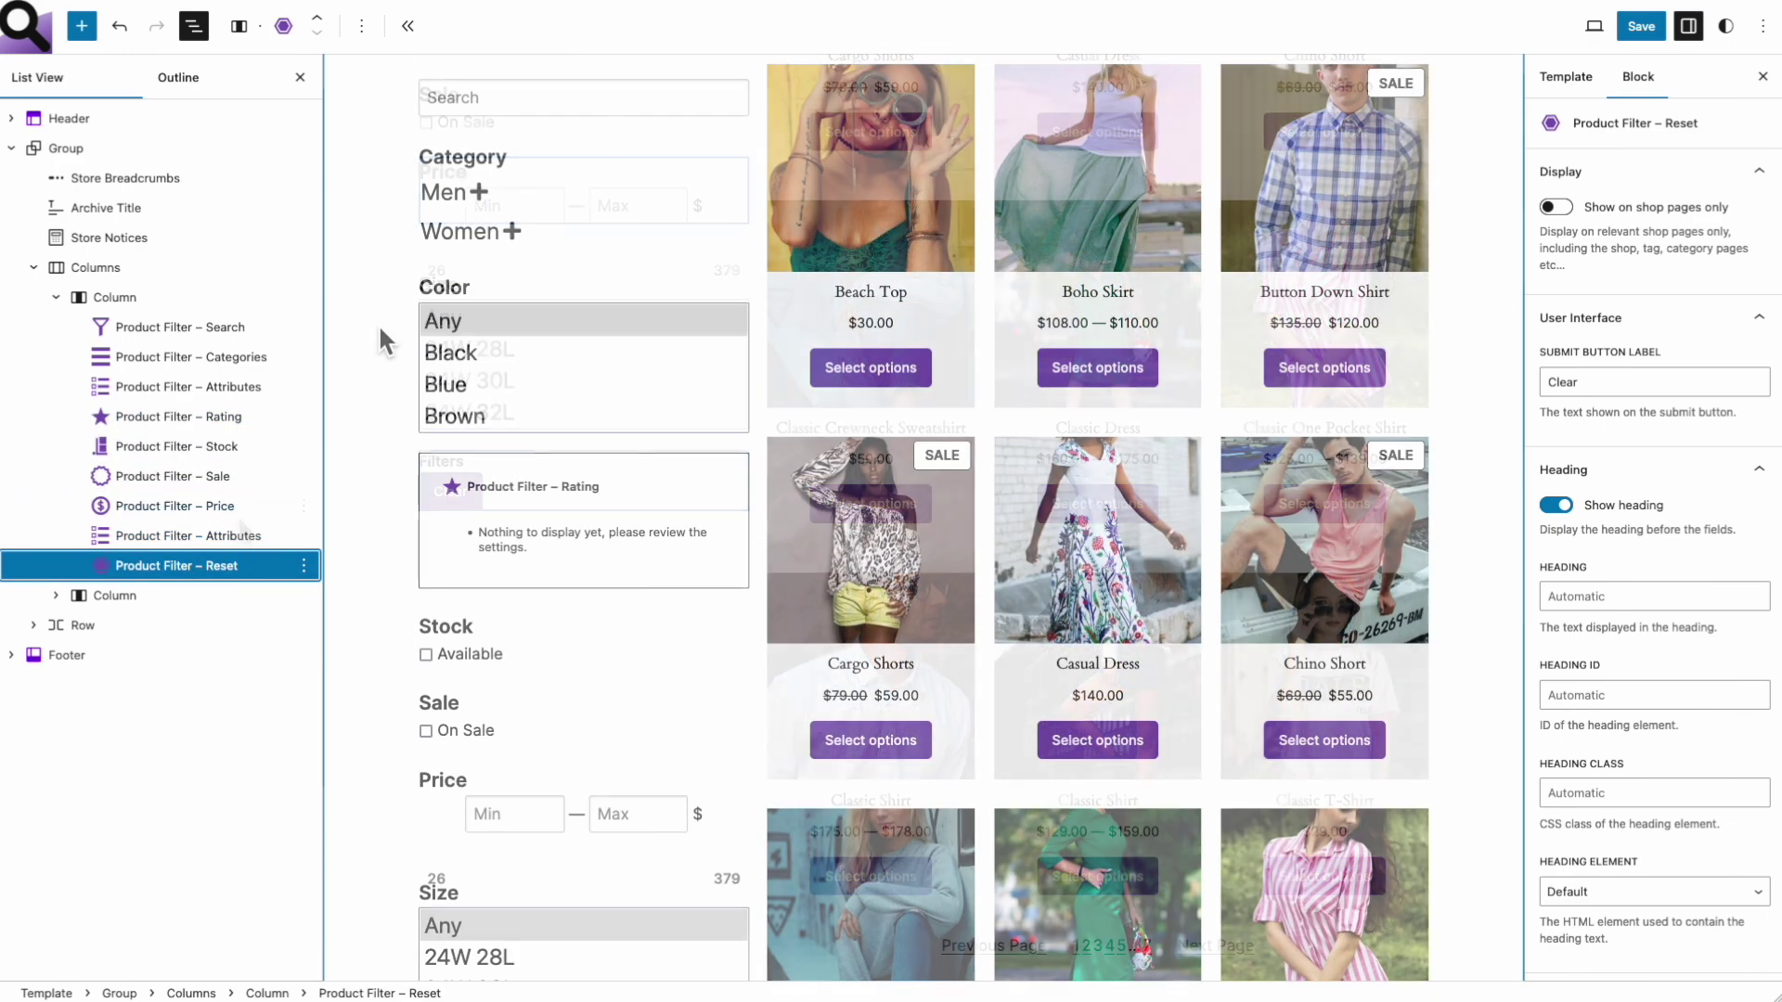
drag(247, 543, 218, 405)
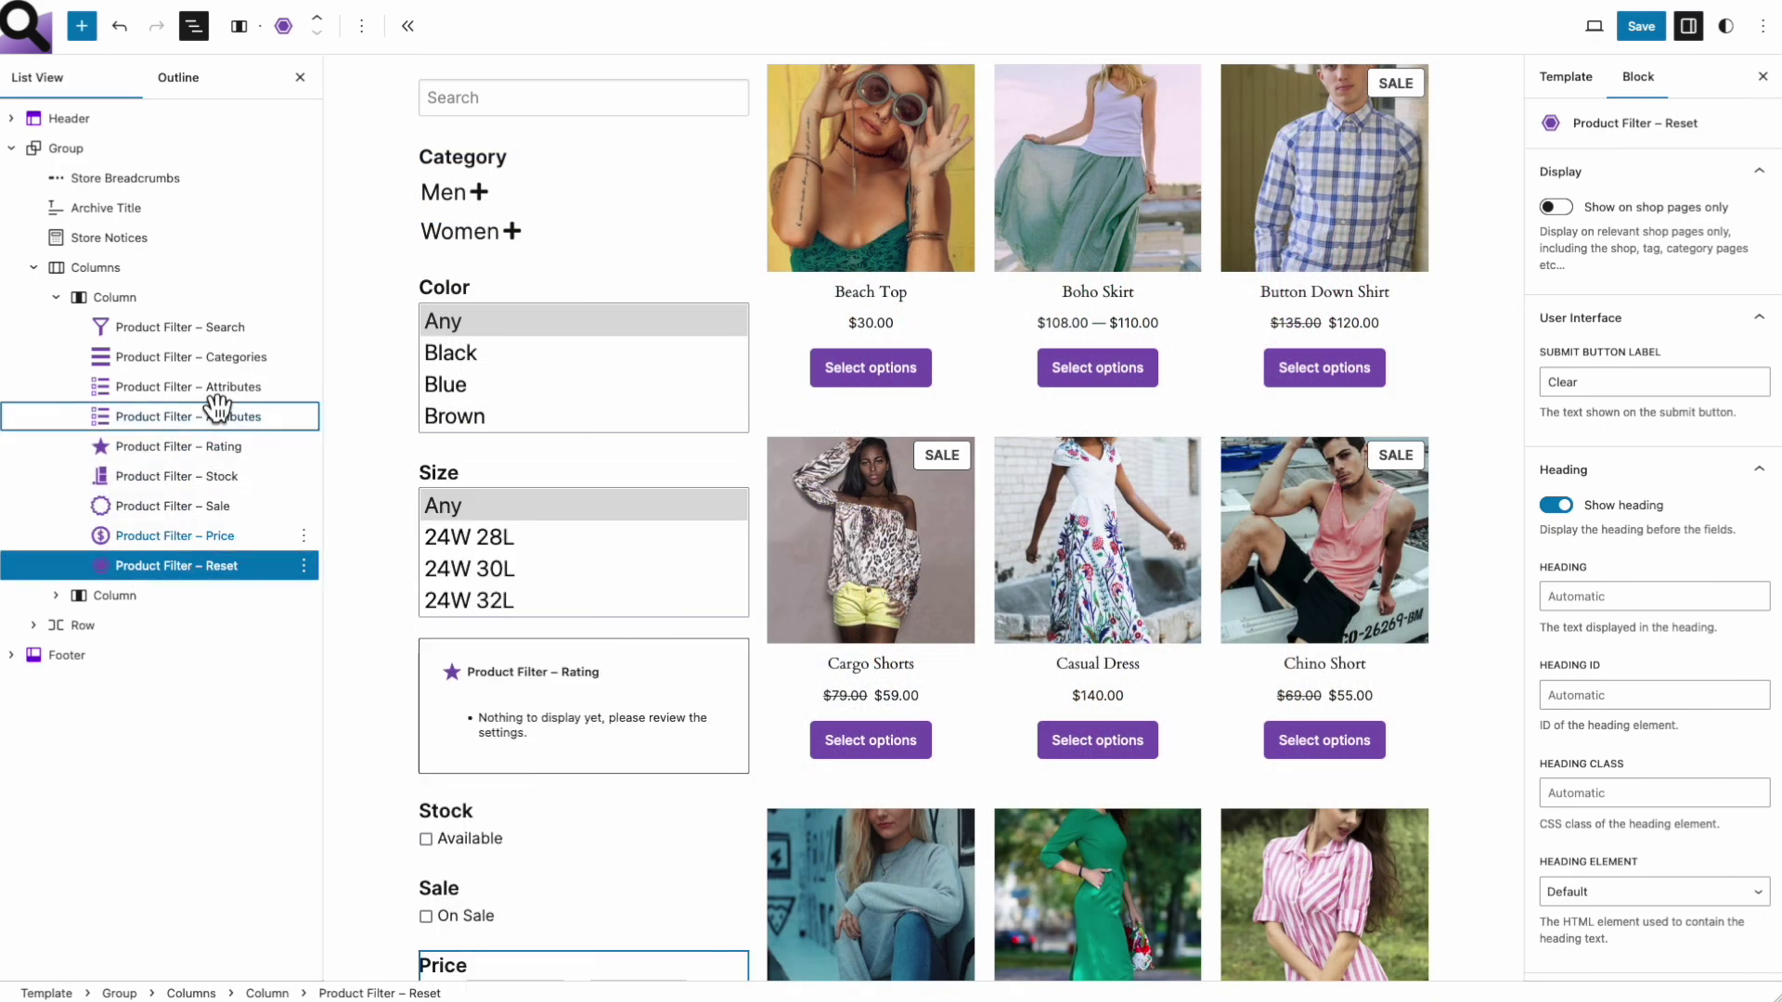
mouse_move(223, 537)
mouse_down()
mouse_move(219, 450)
mouse_move(225, 547)
mouse_up()
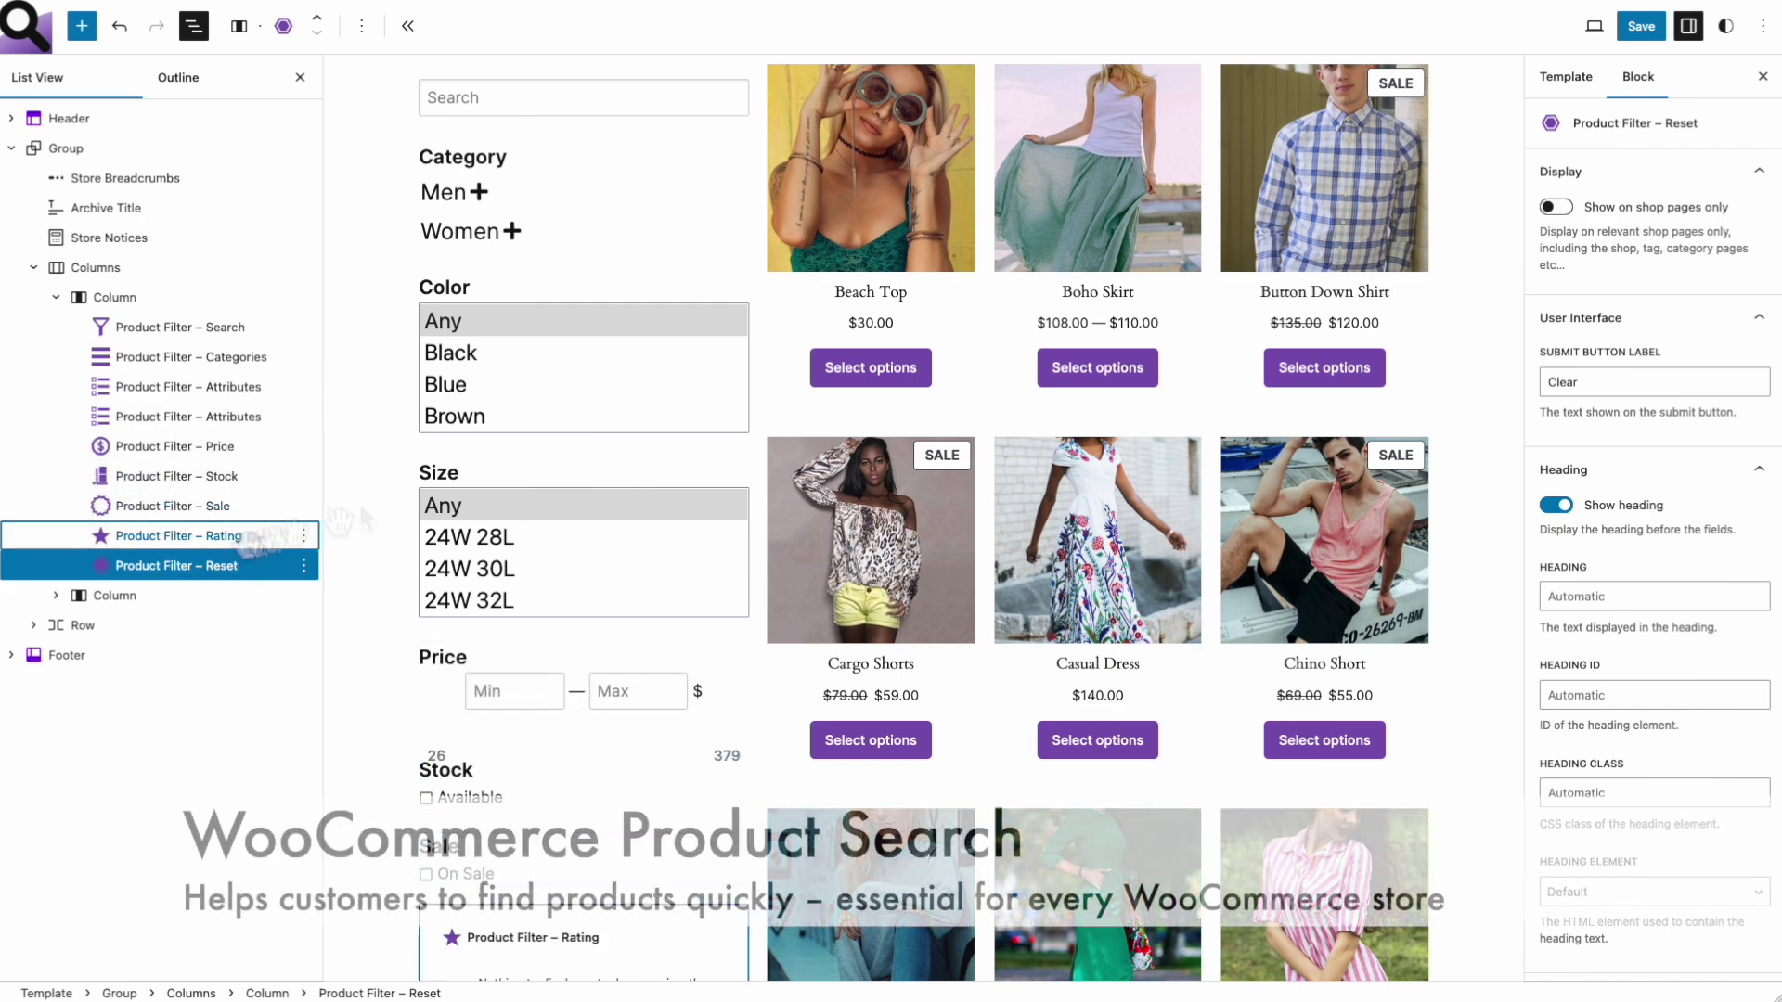
scroll(882, 599, down, 2)
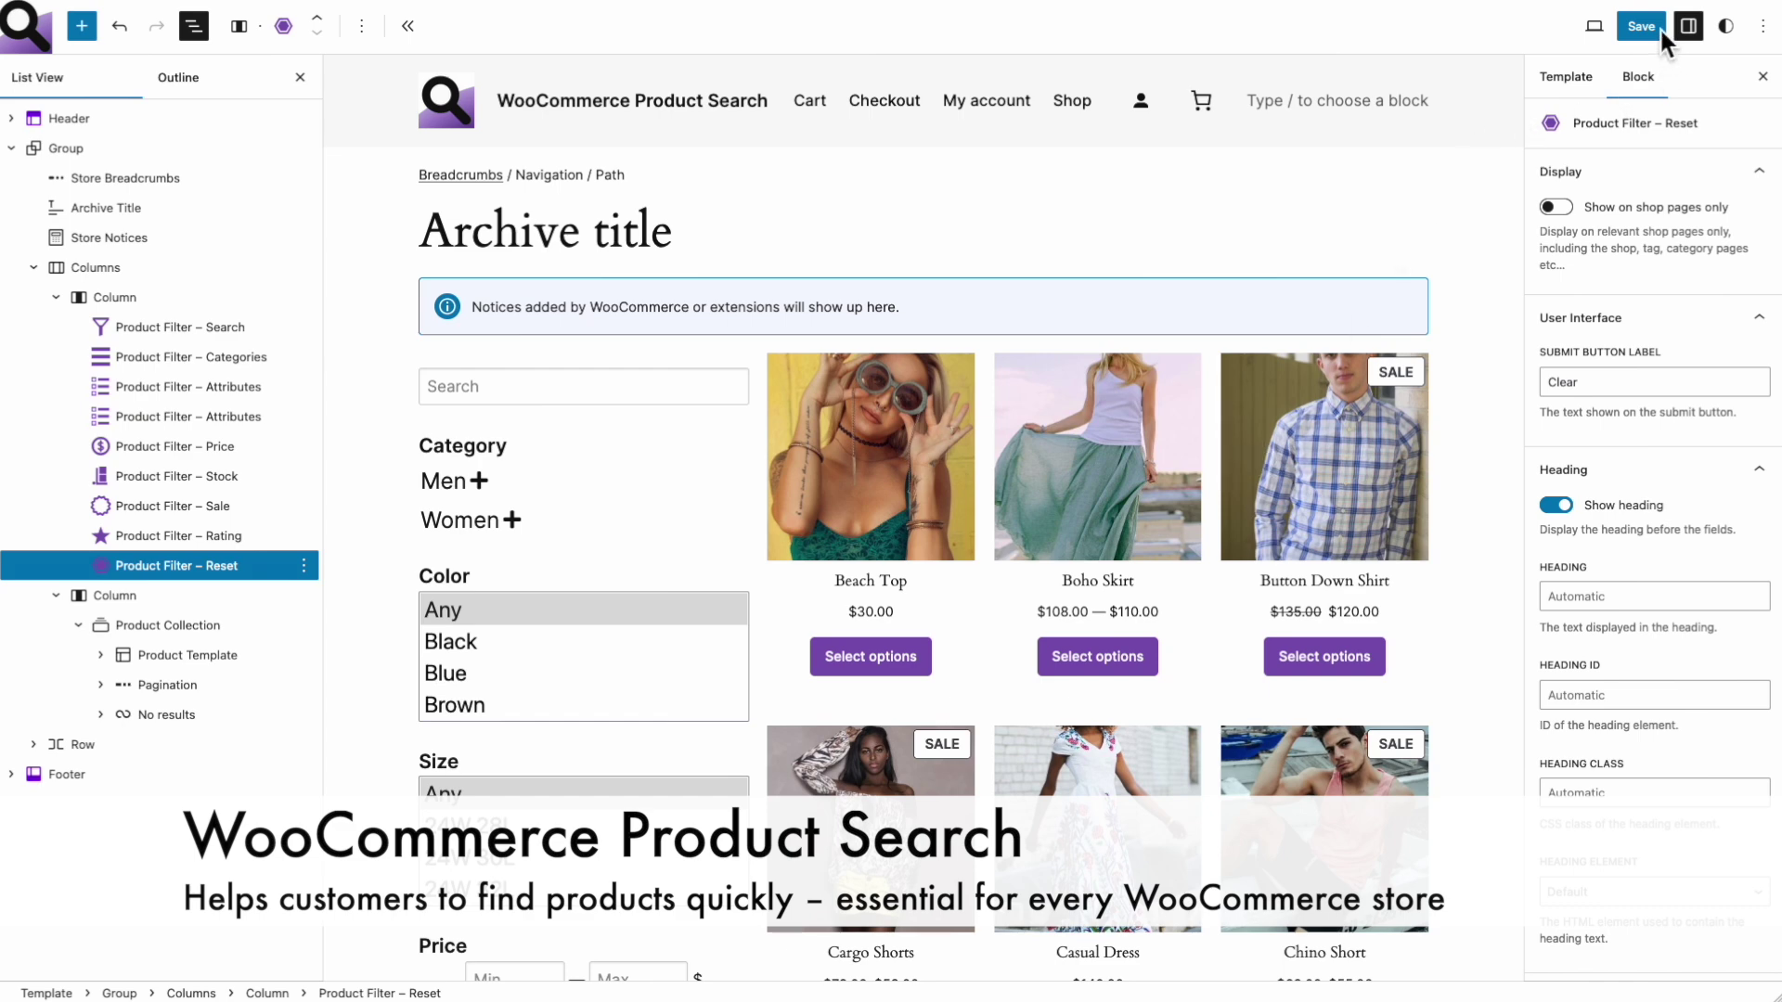
click(115, 297)
Set the filter column width to 25 and the product grid column to 75, then save
click(1724, 426)
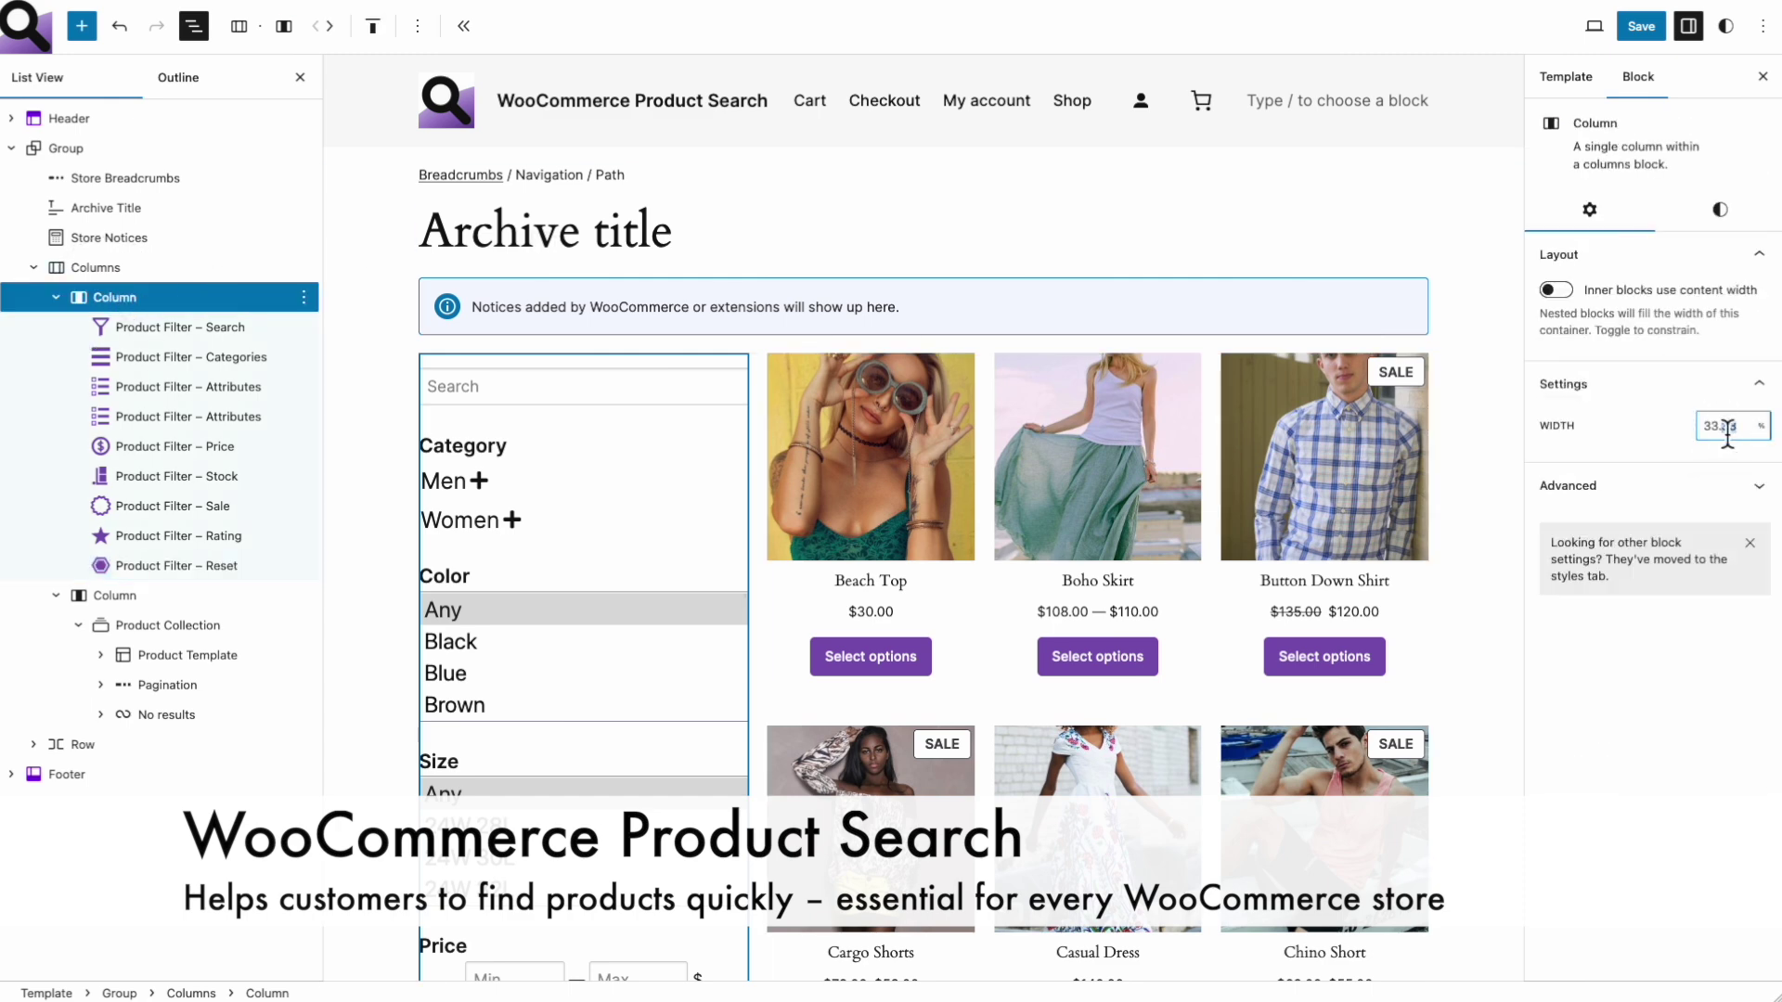
key(BackSpace)
key(BackSpace)
key(BackSpace)
key(BackSpace)
key(BackSpace)
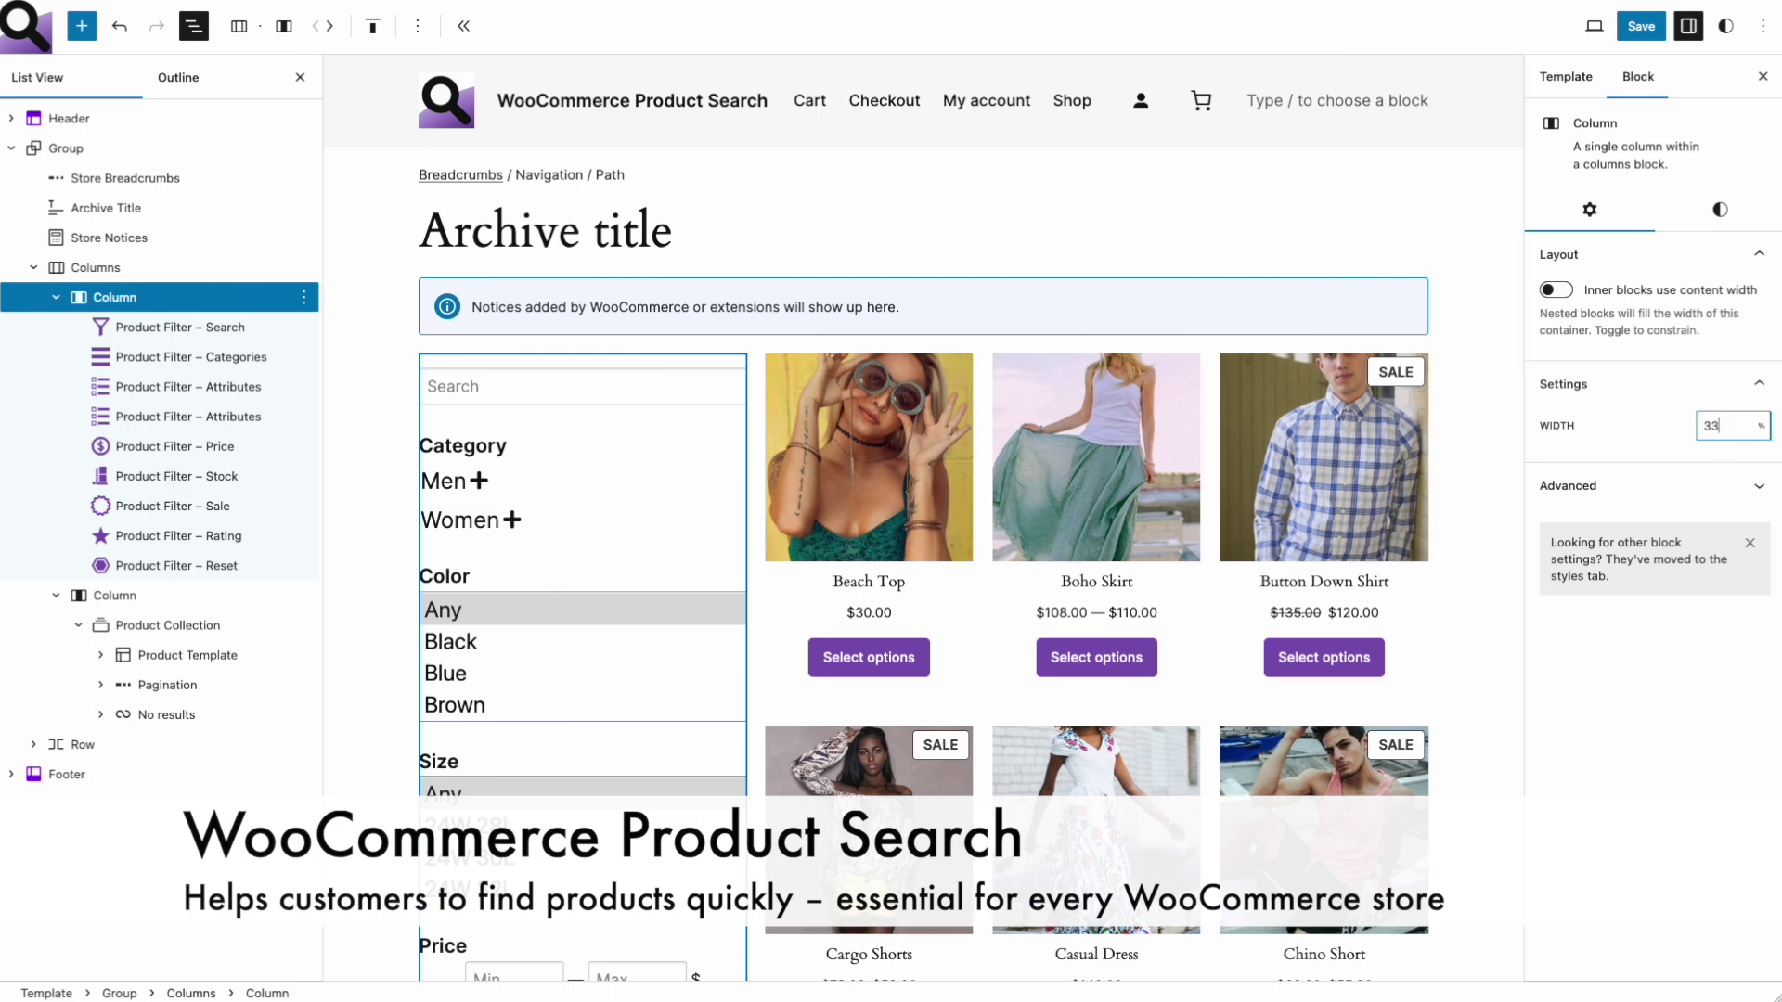
text(25)
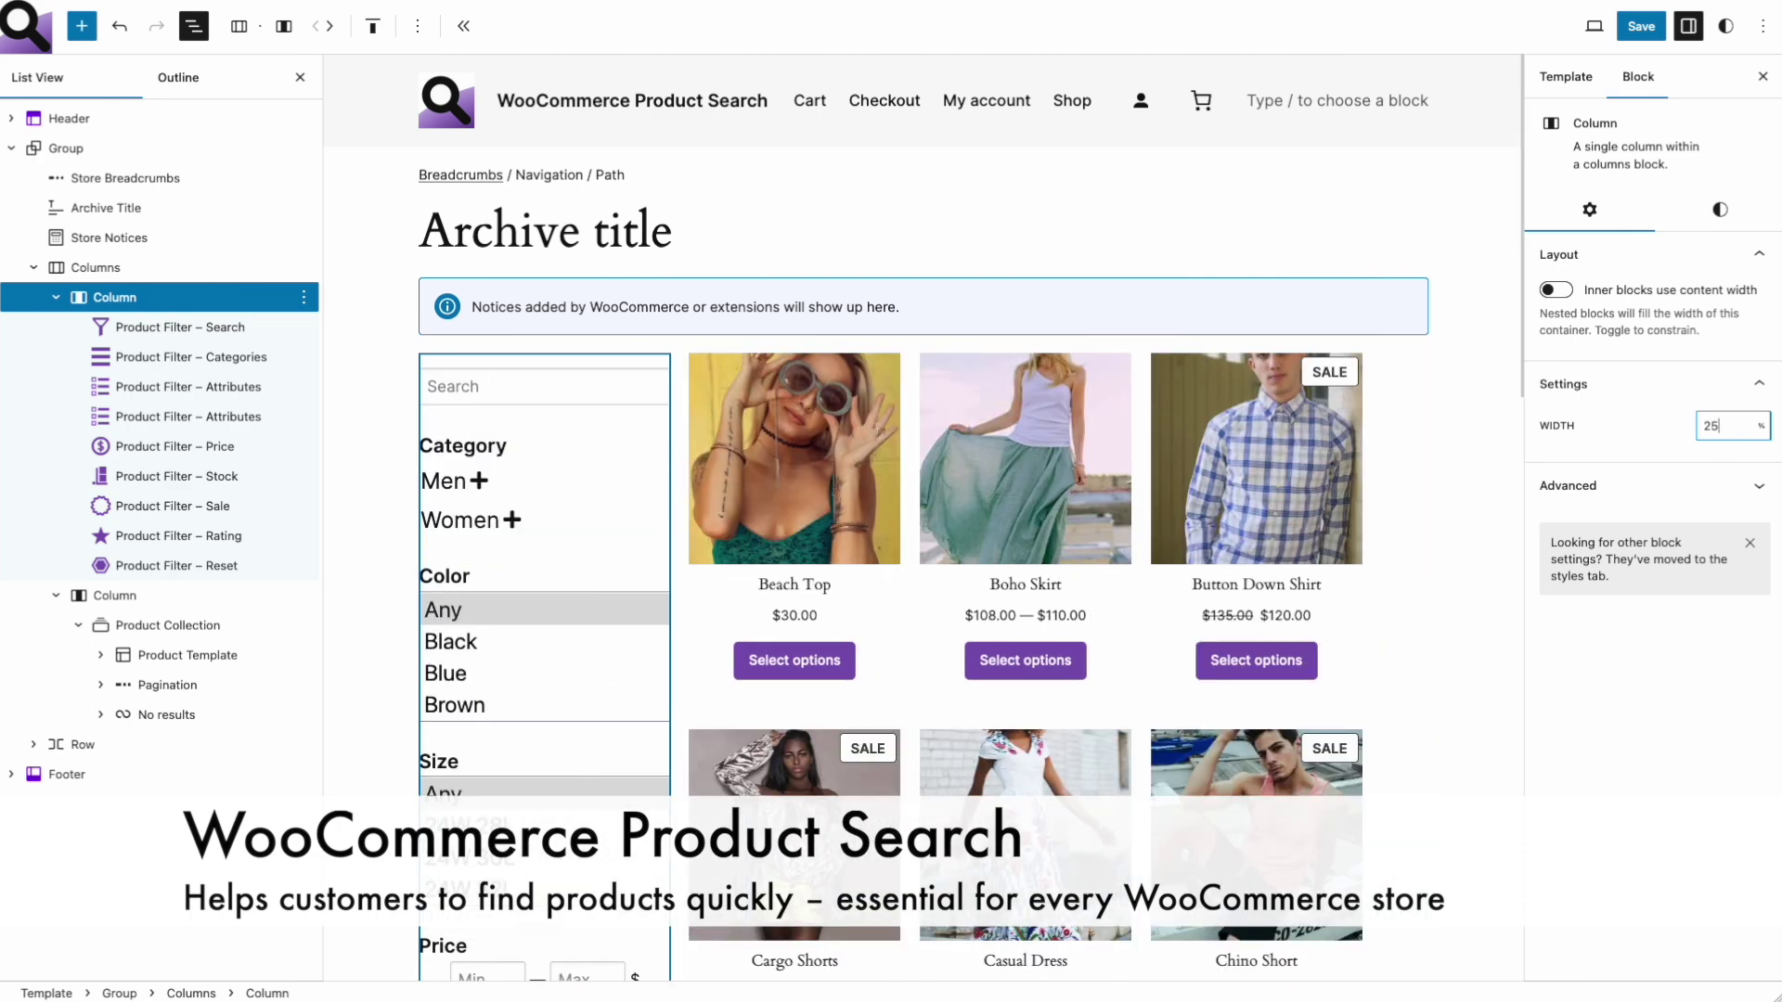
click(167, 598)
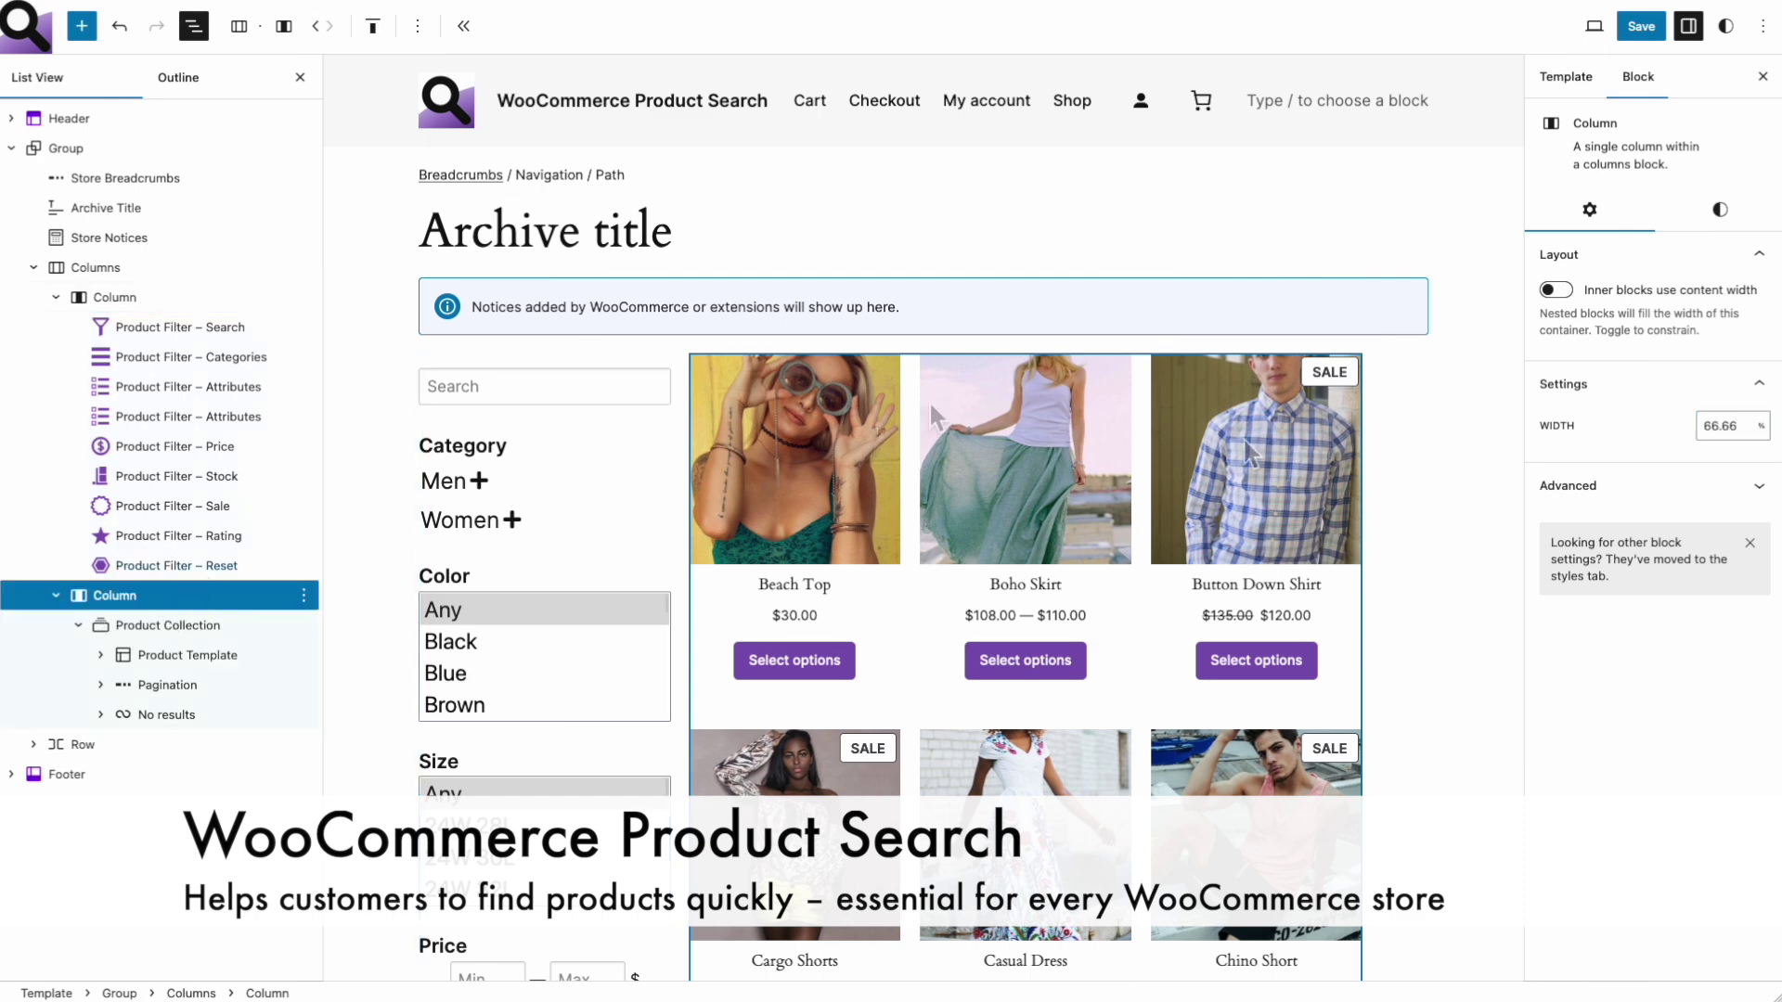
double_click(1708, 429)
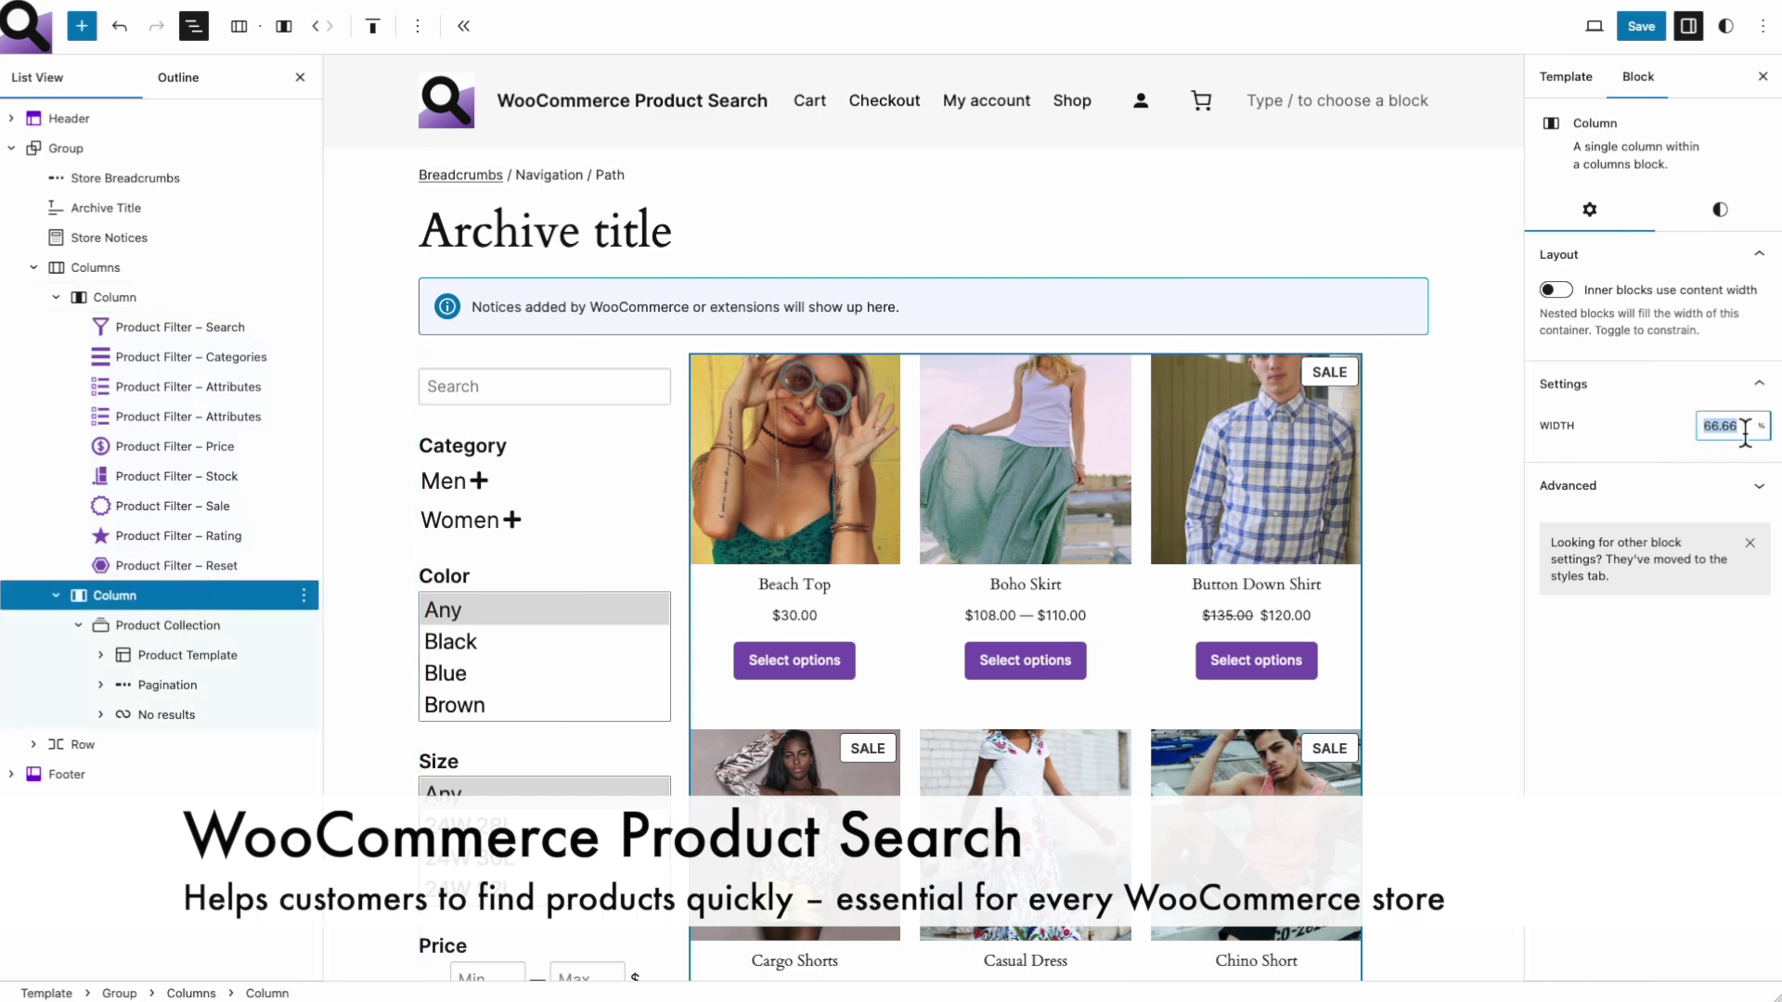
text(75)
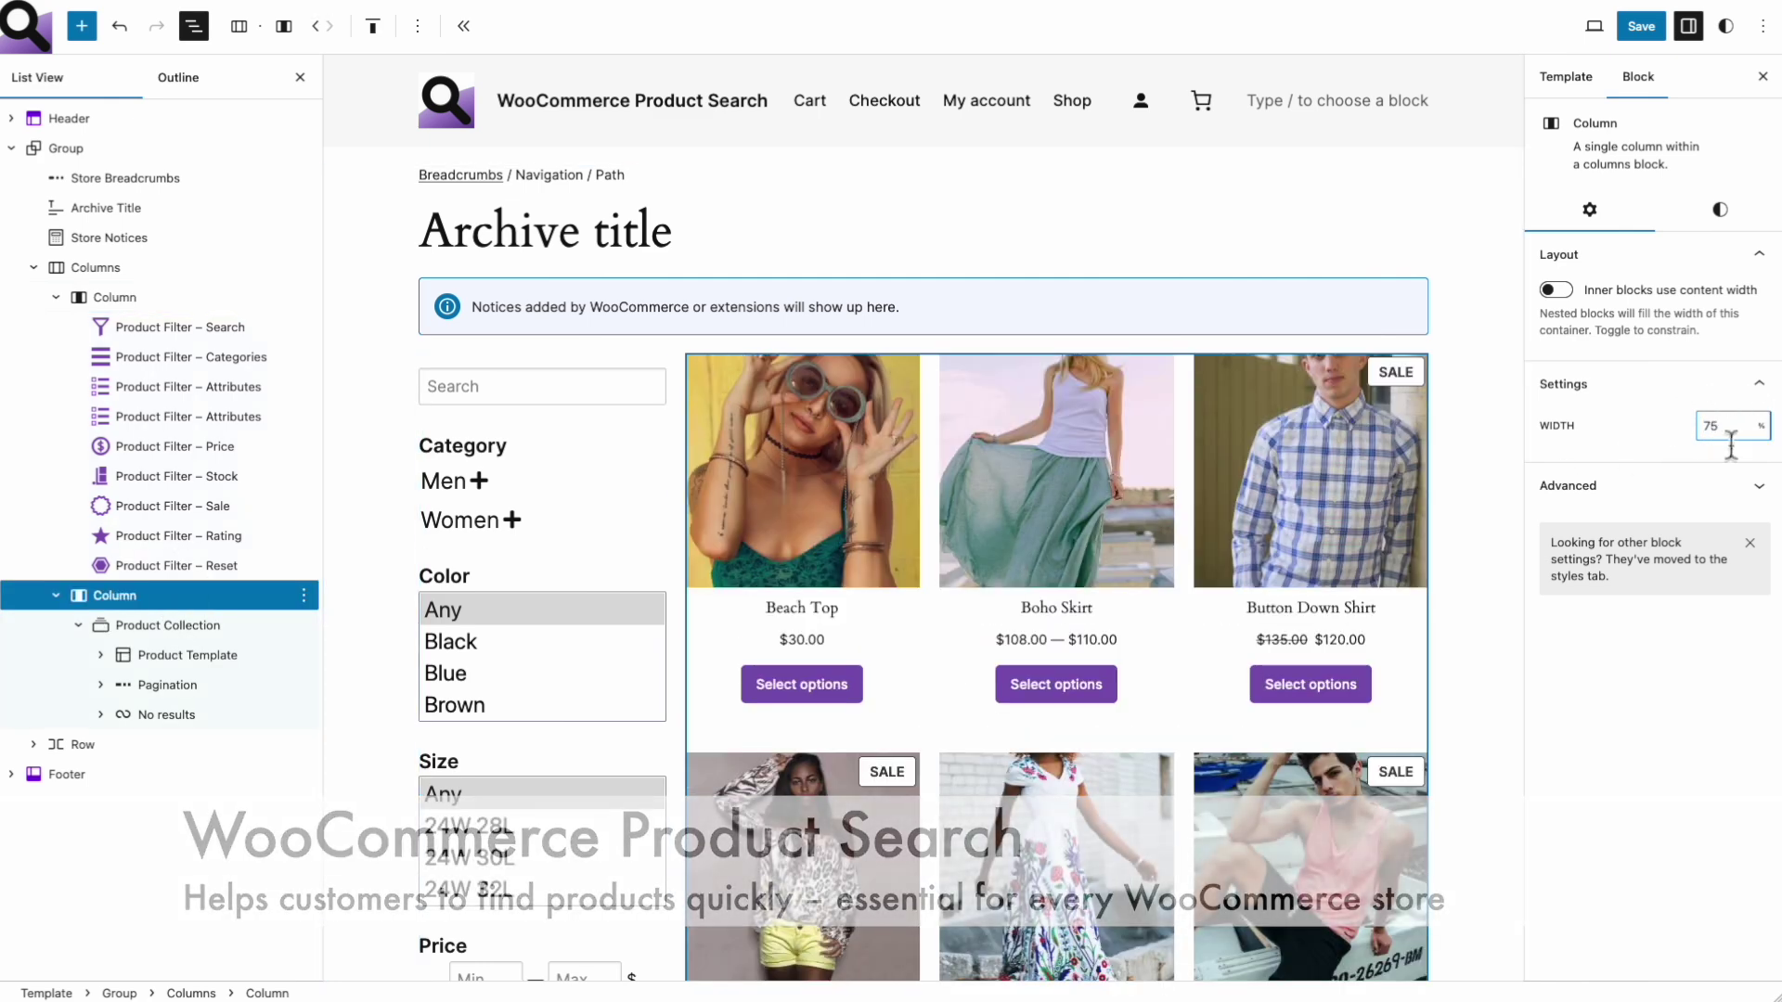
click(1640, 28)
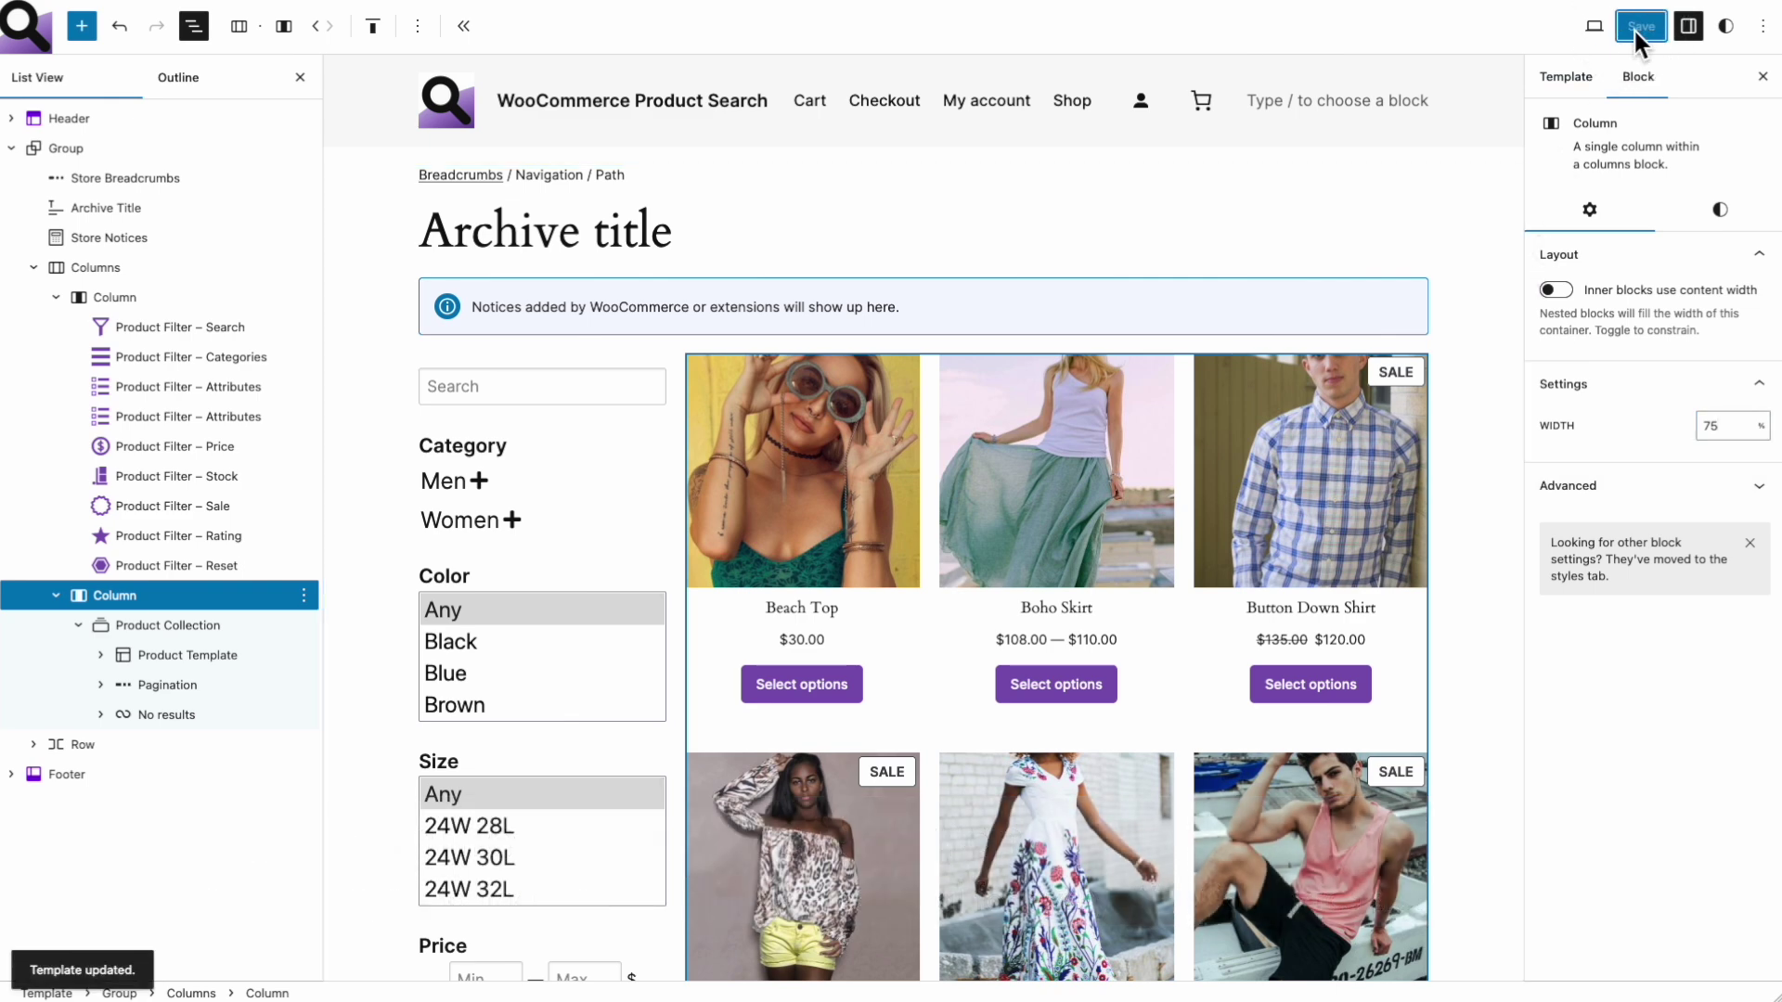
Return to the Dashboard and choose Visit Store from the admin bar site menu
click(42, 51)
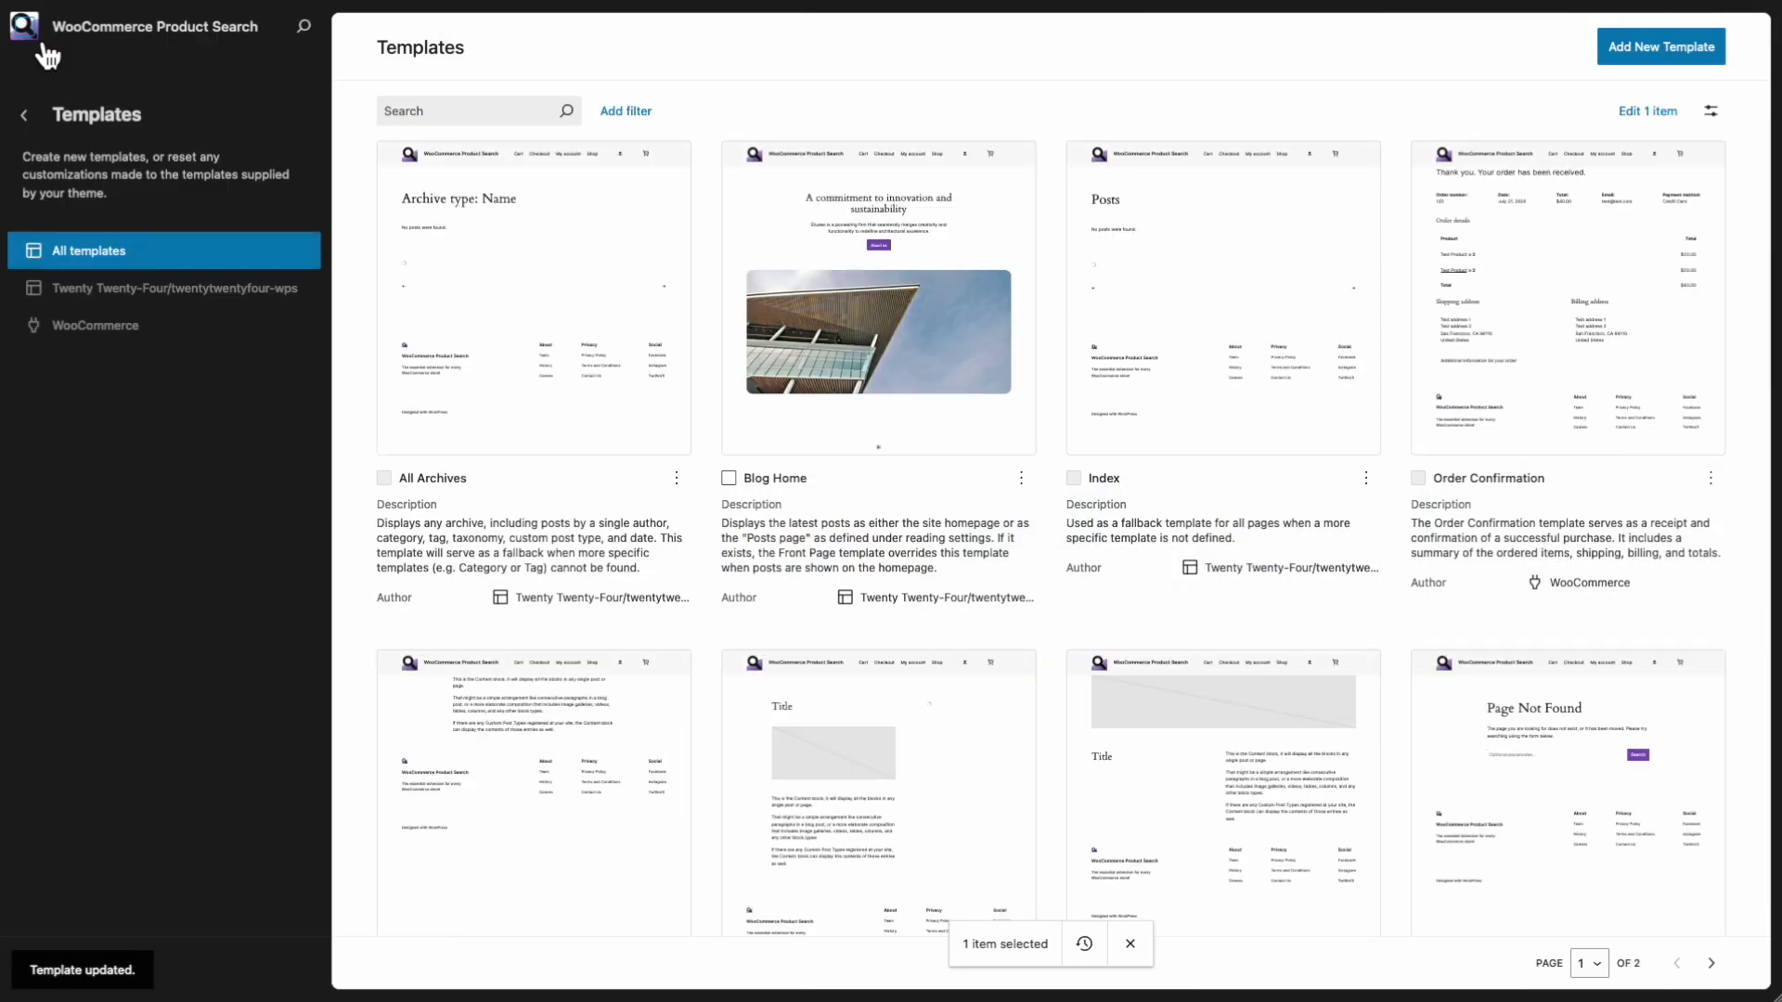
click(42, 51)
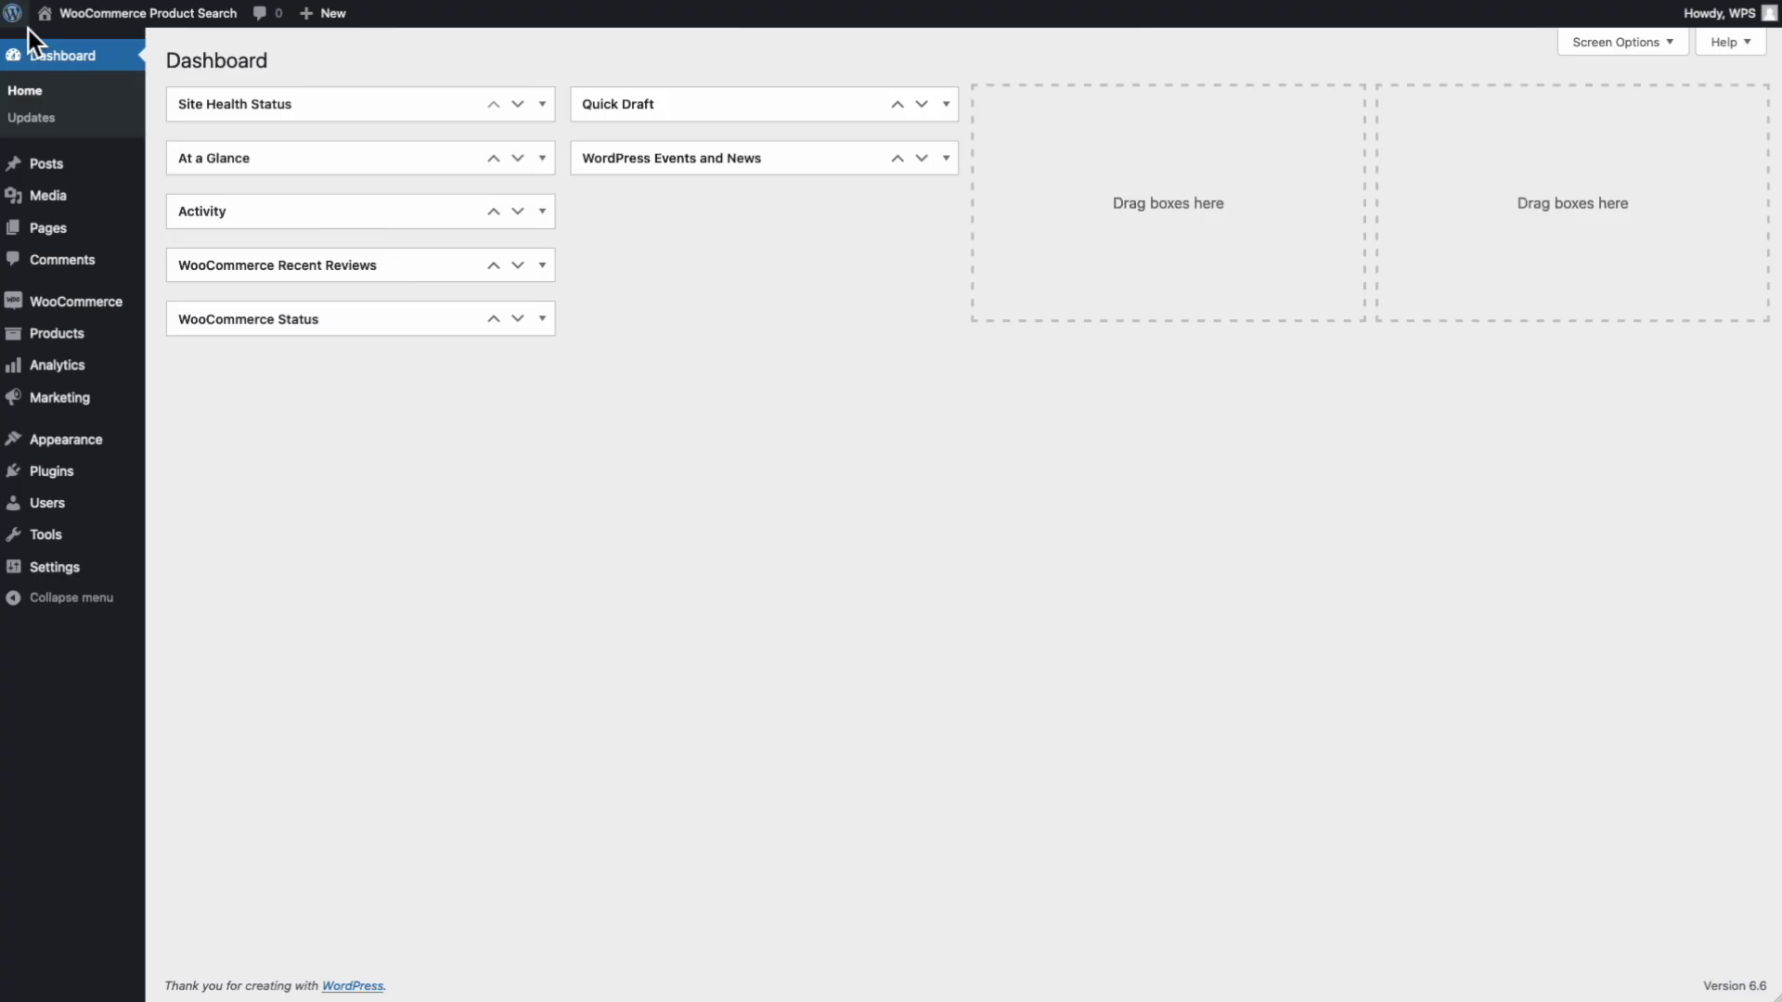
mouse_move(129, 18)
click(98, 71)
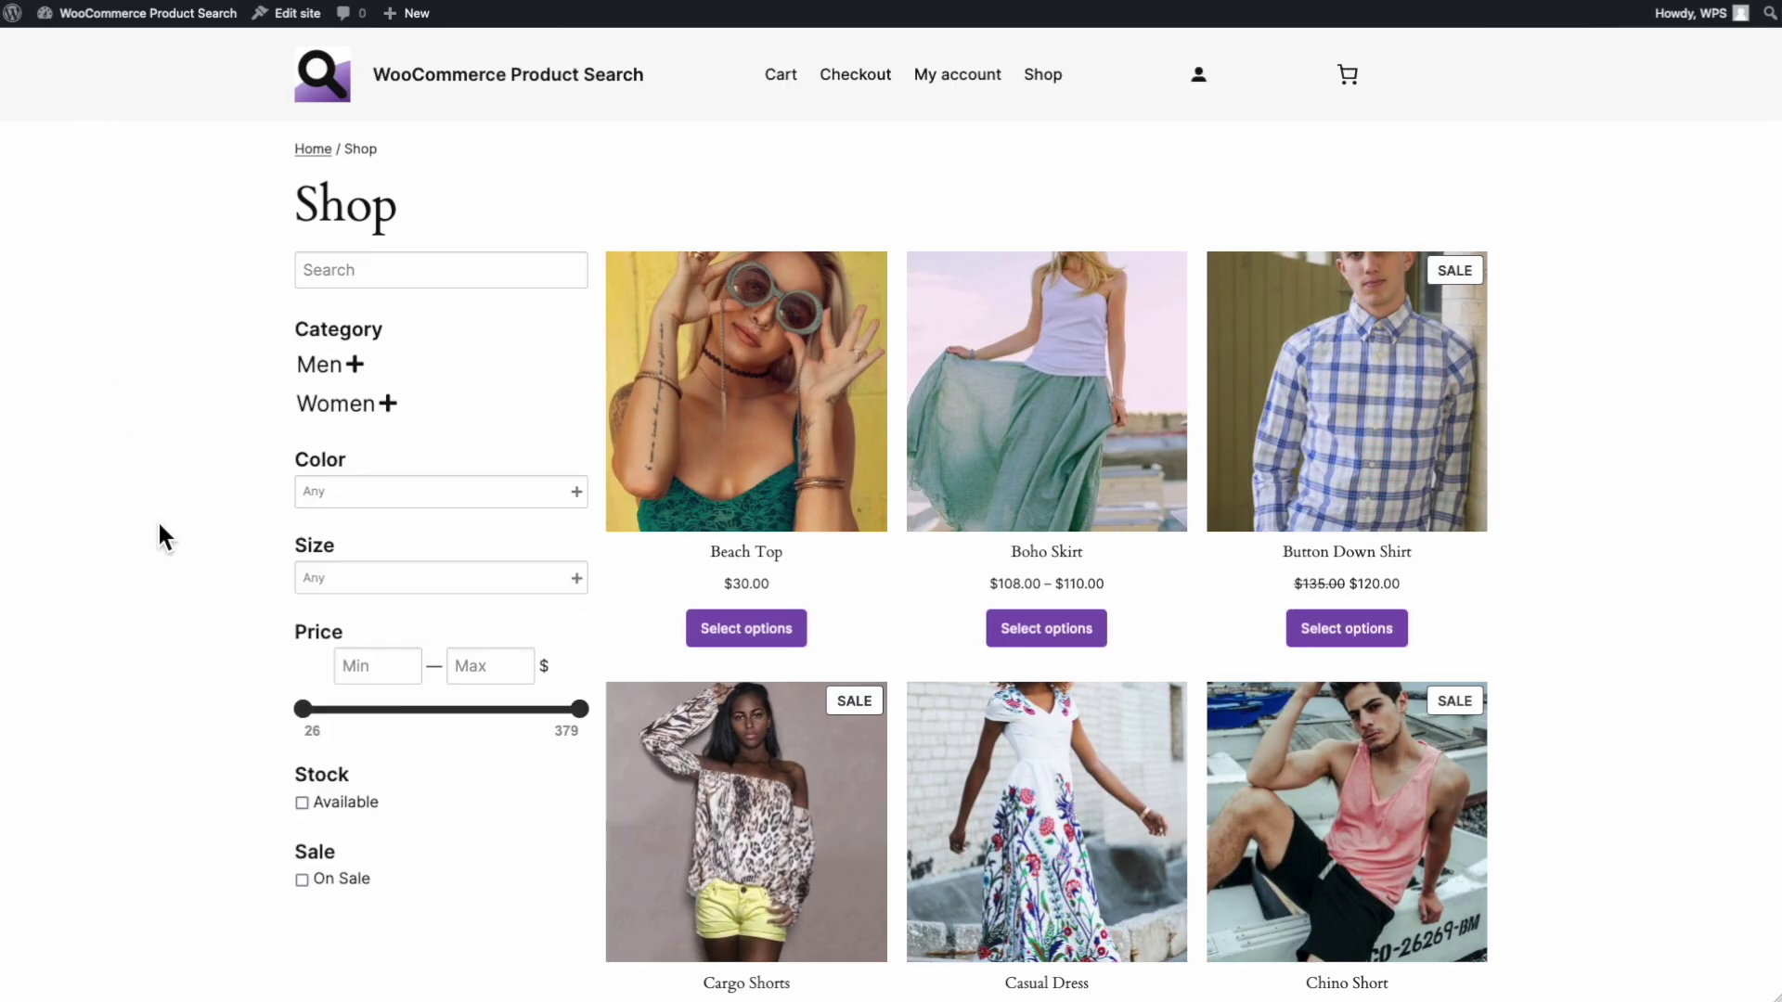
scroll(157, 501, down, 3)
scroll(158, 525, down, 10)
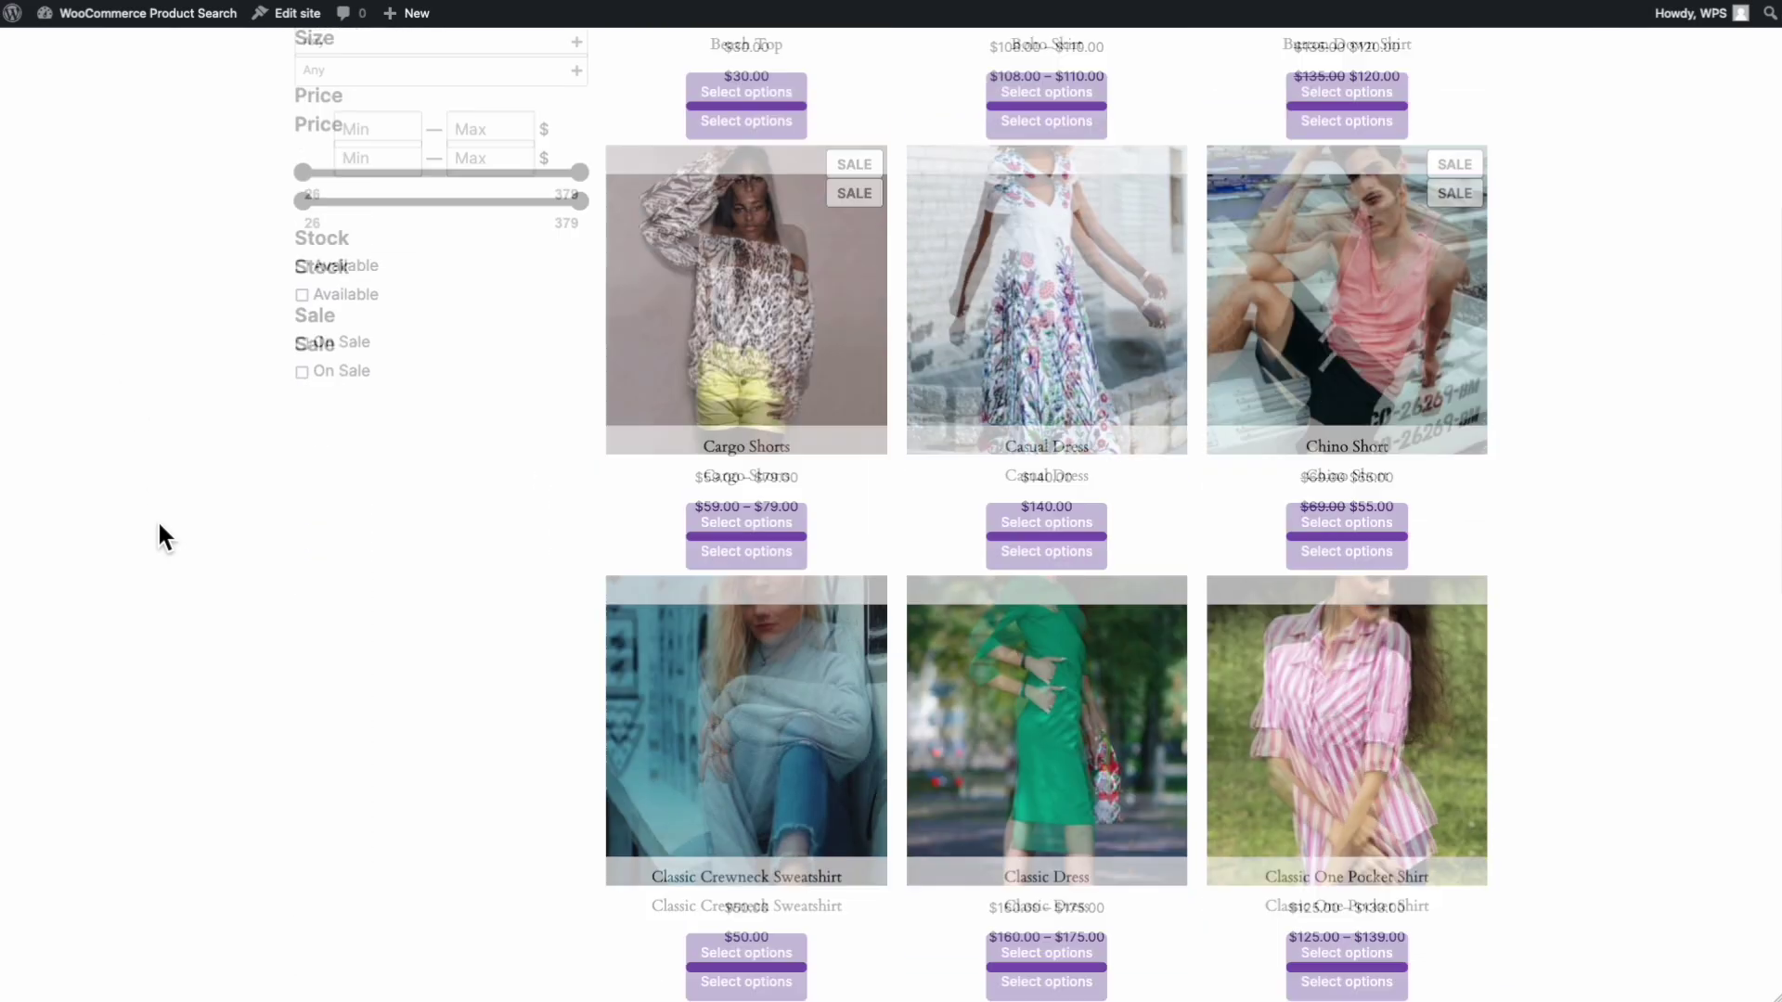
scroll(158, 525, up, 13)
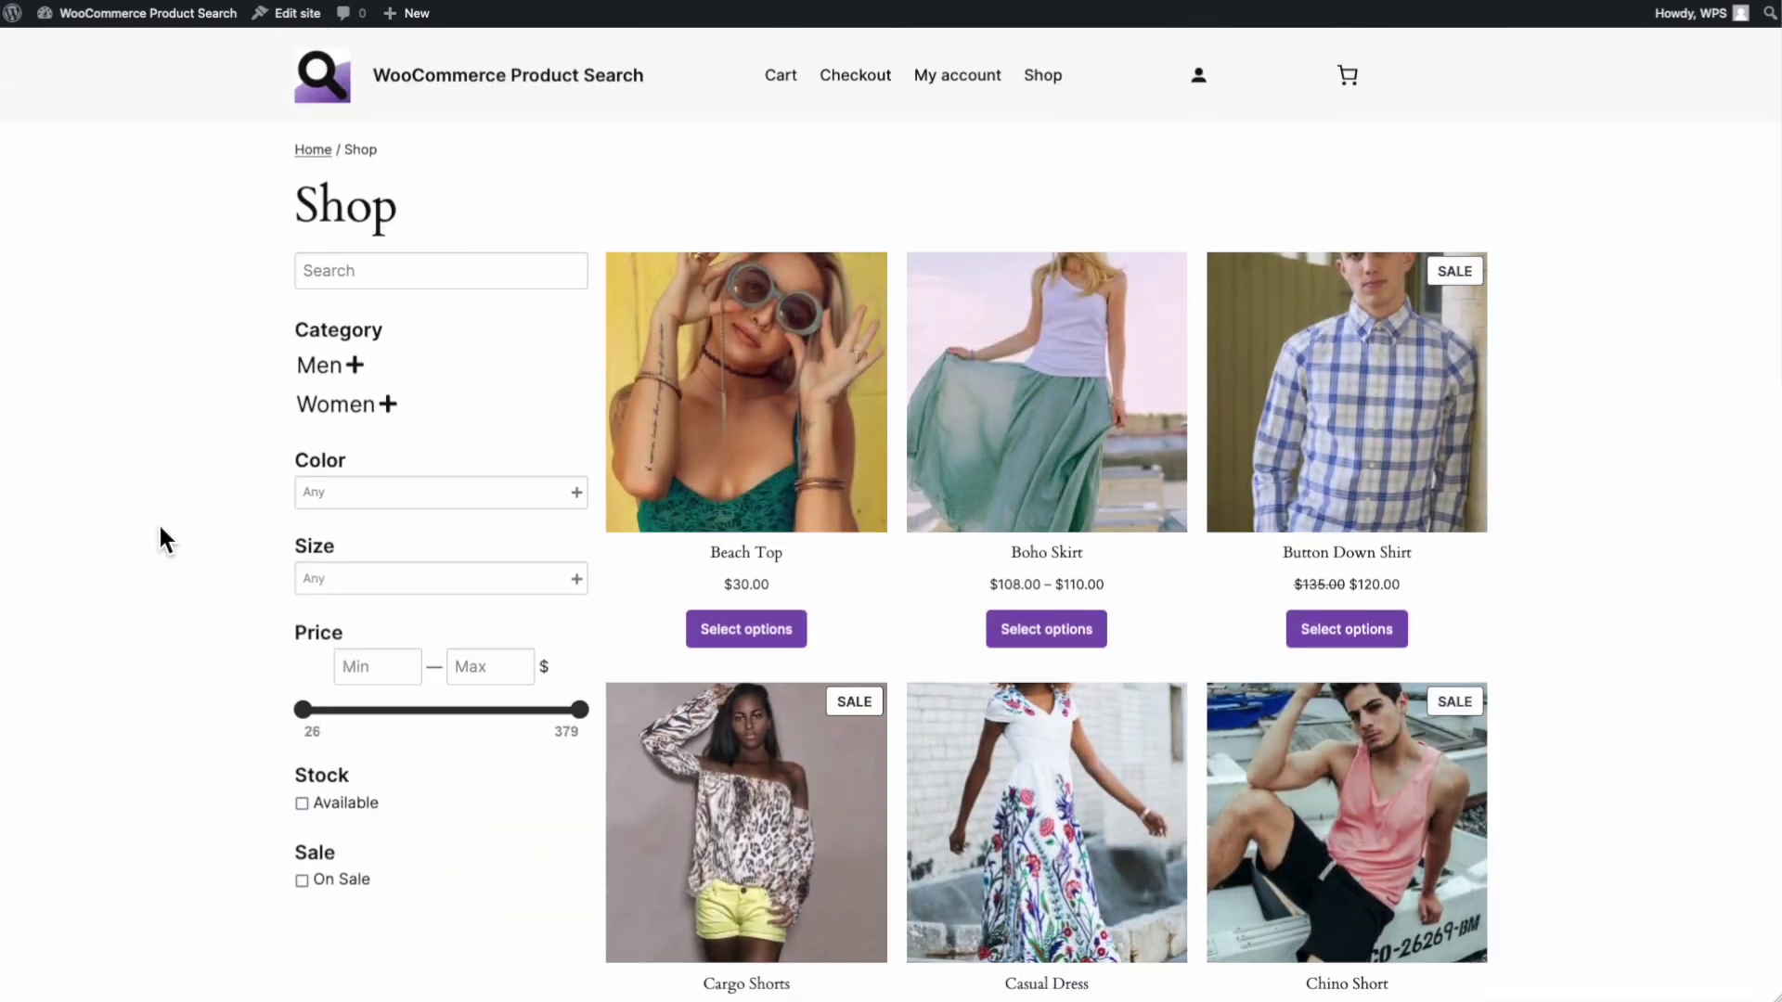
click(391, 271)
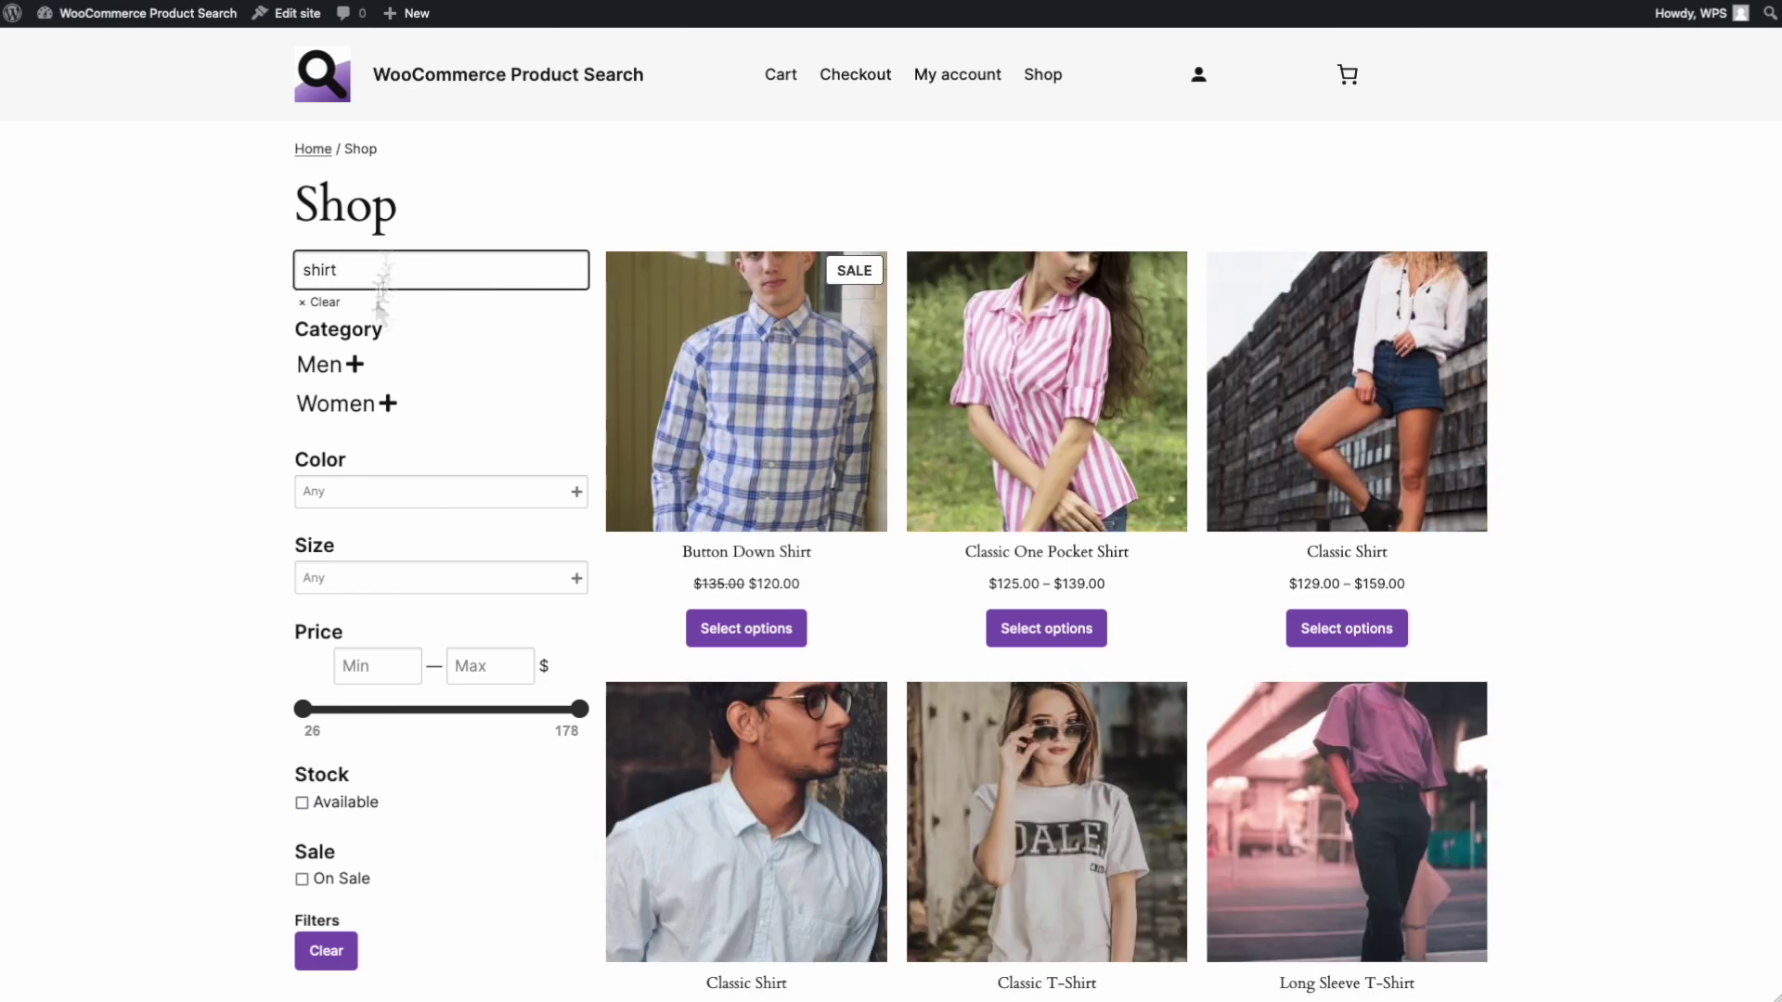
click(325, 364)
click(334, 554)
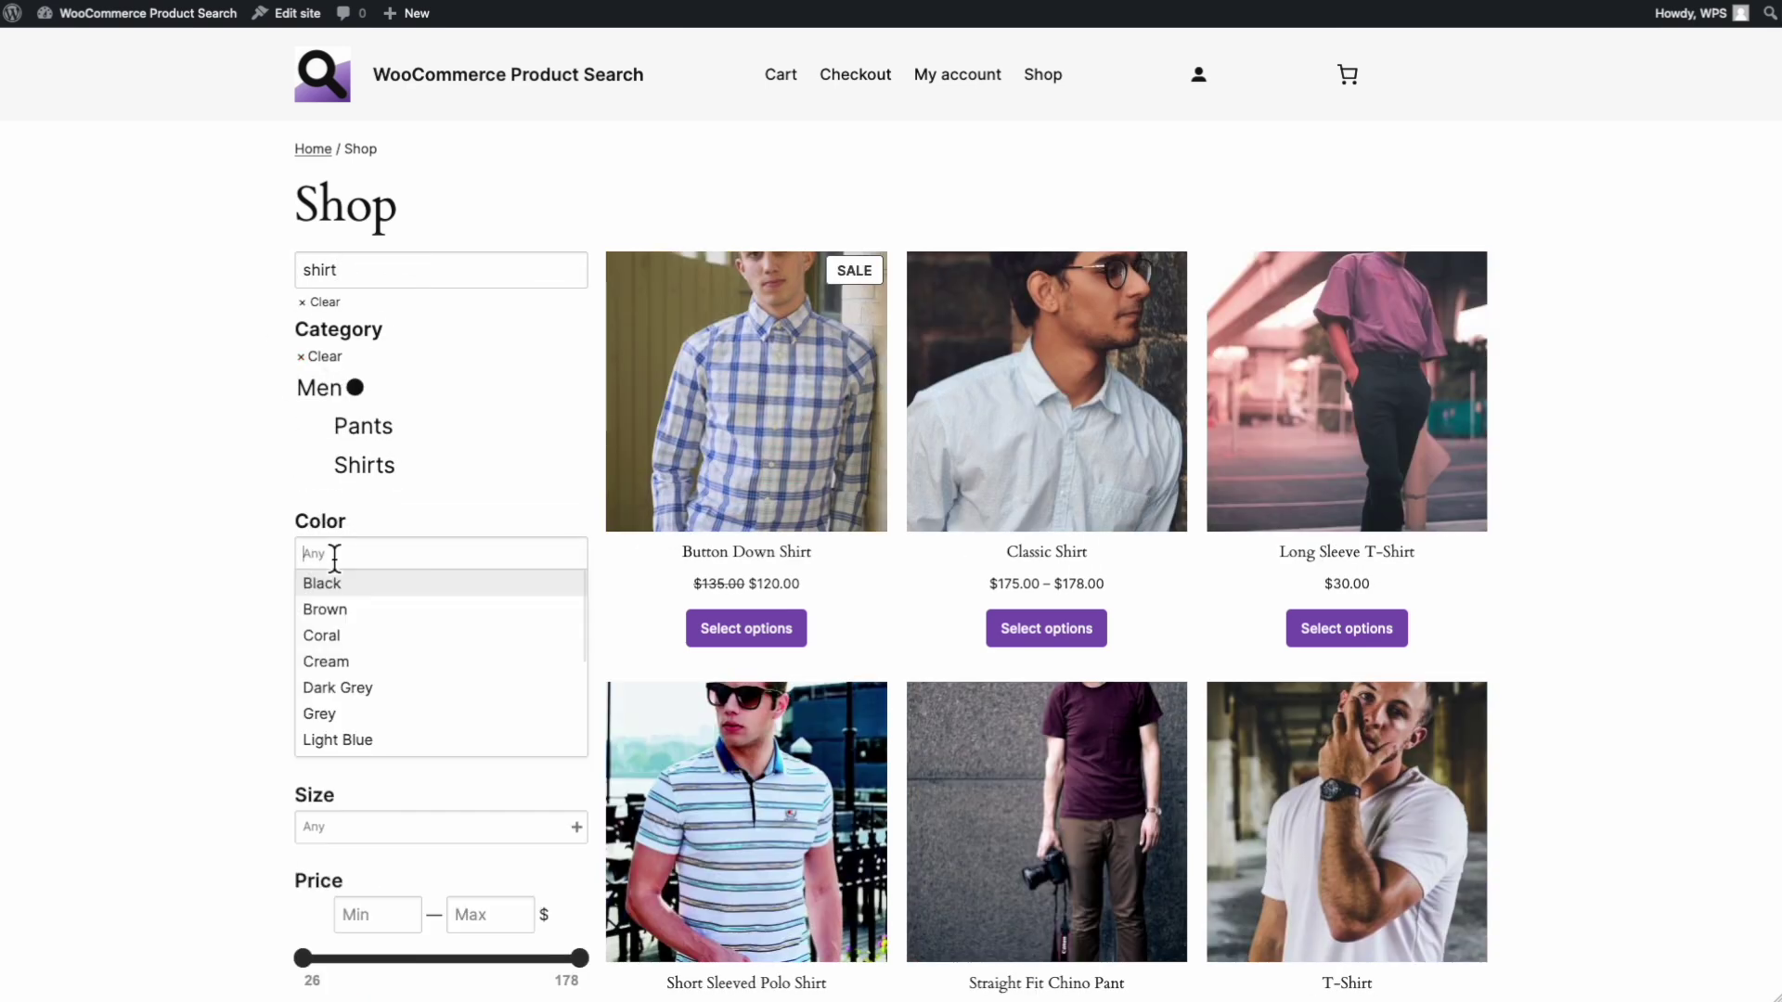
click(331, 584)
click(325, 995)
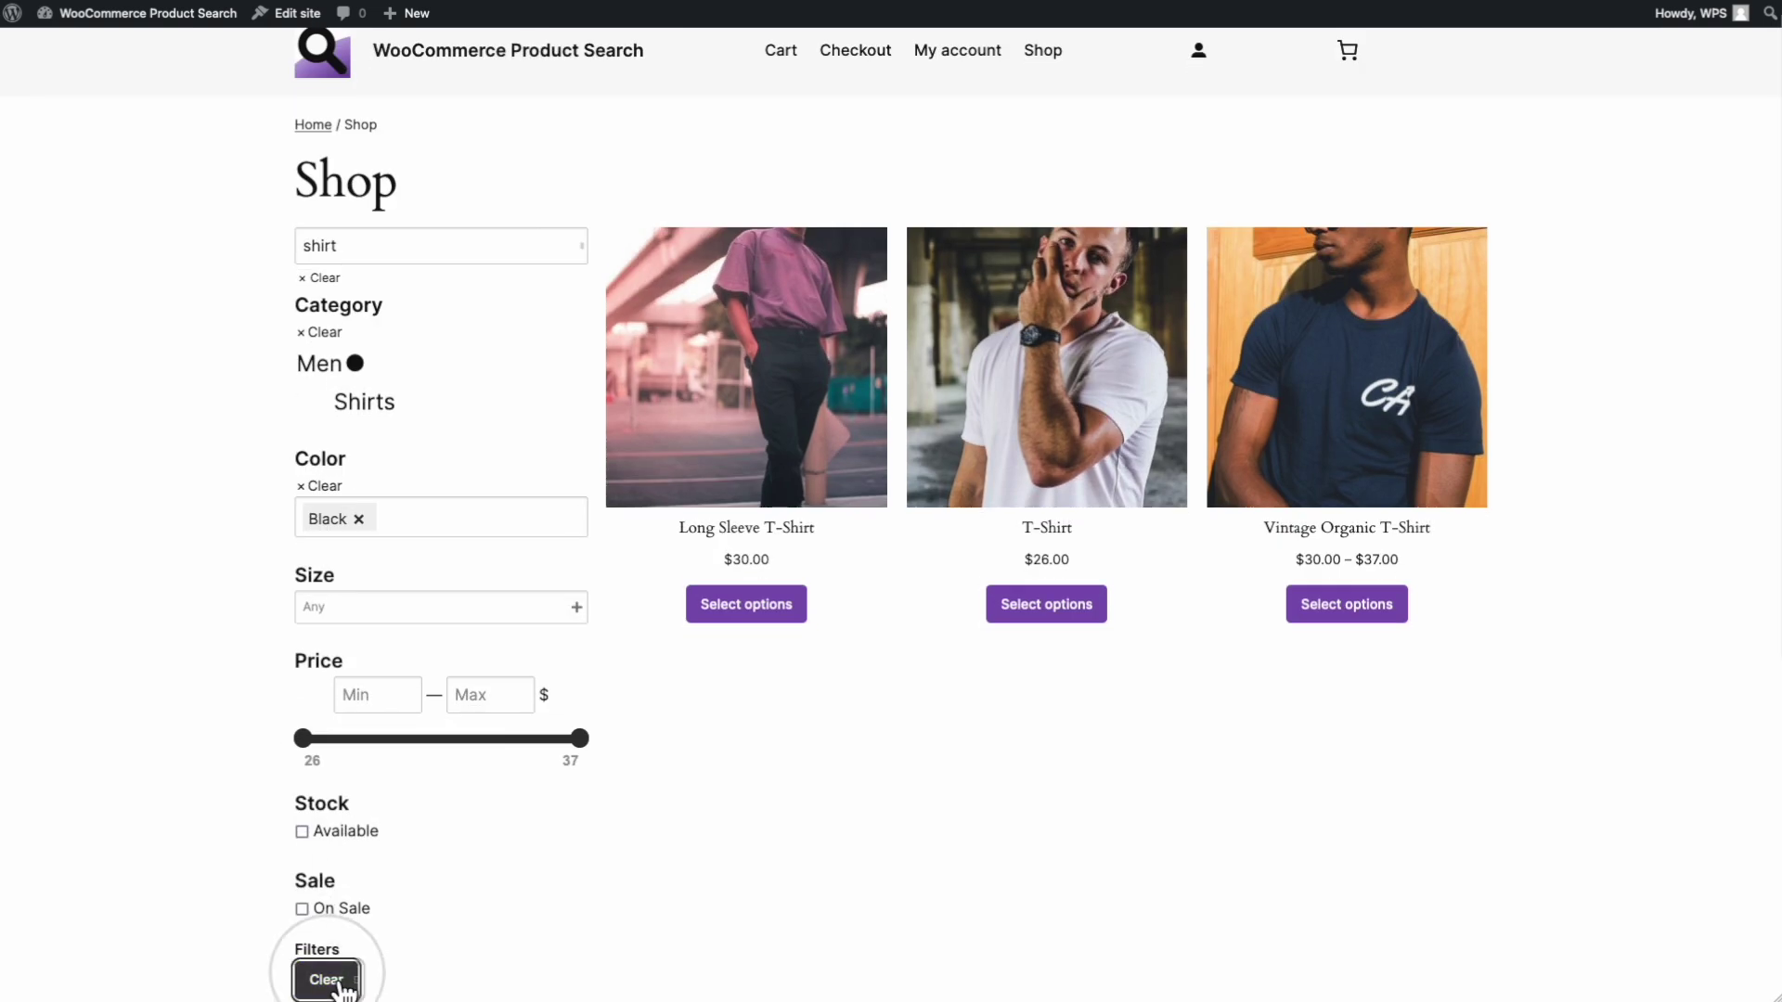
click(397, 270)
text(classic shirt)
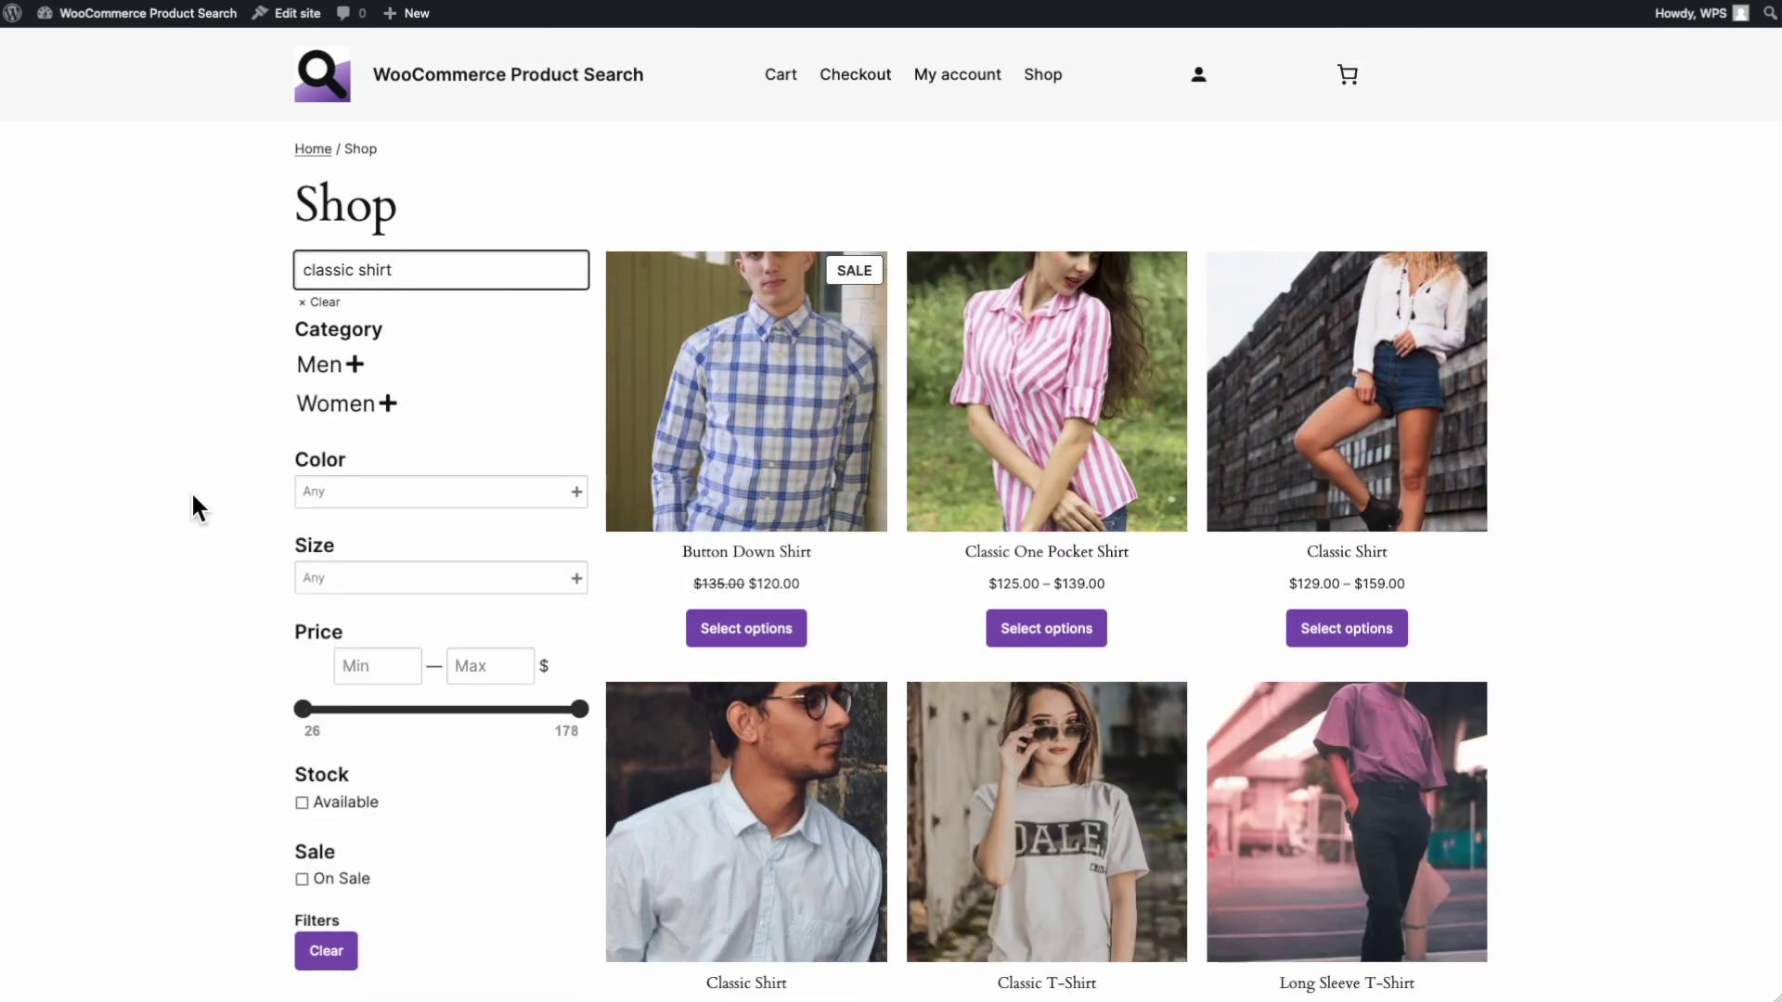
mouse_move(330, 408)
click(362, 444)
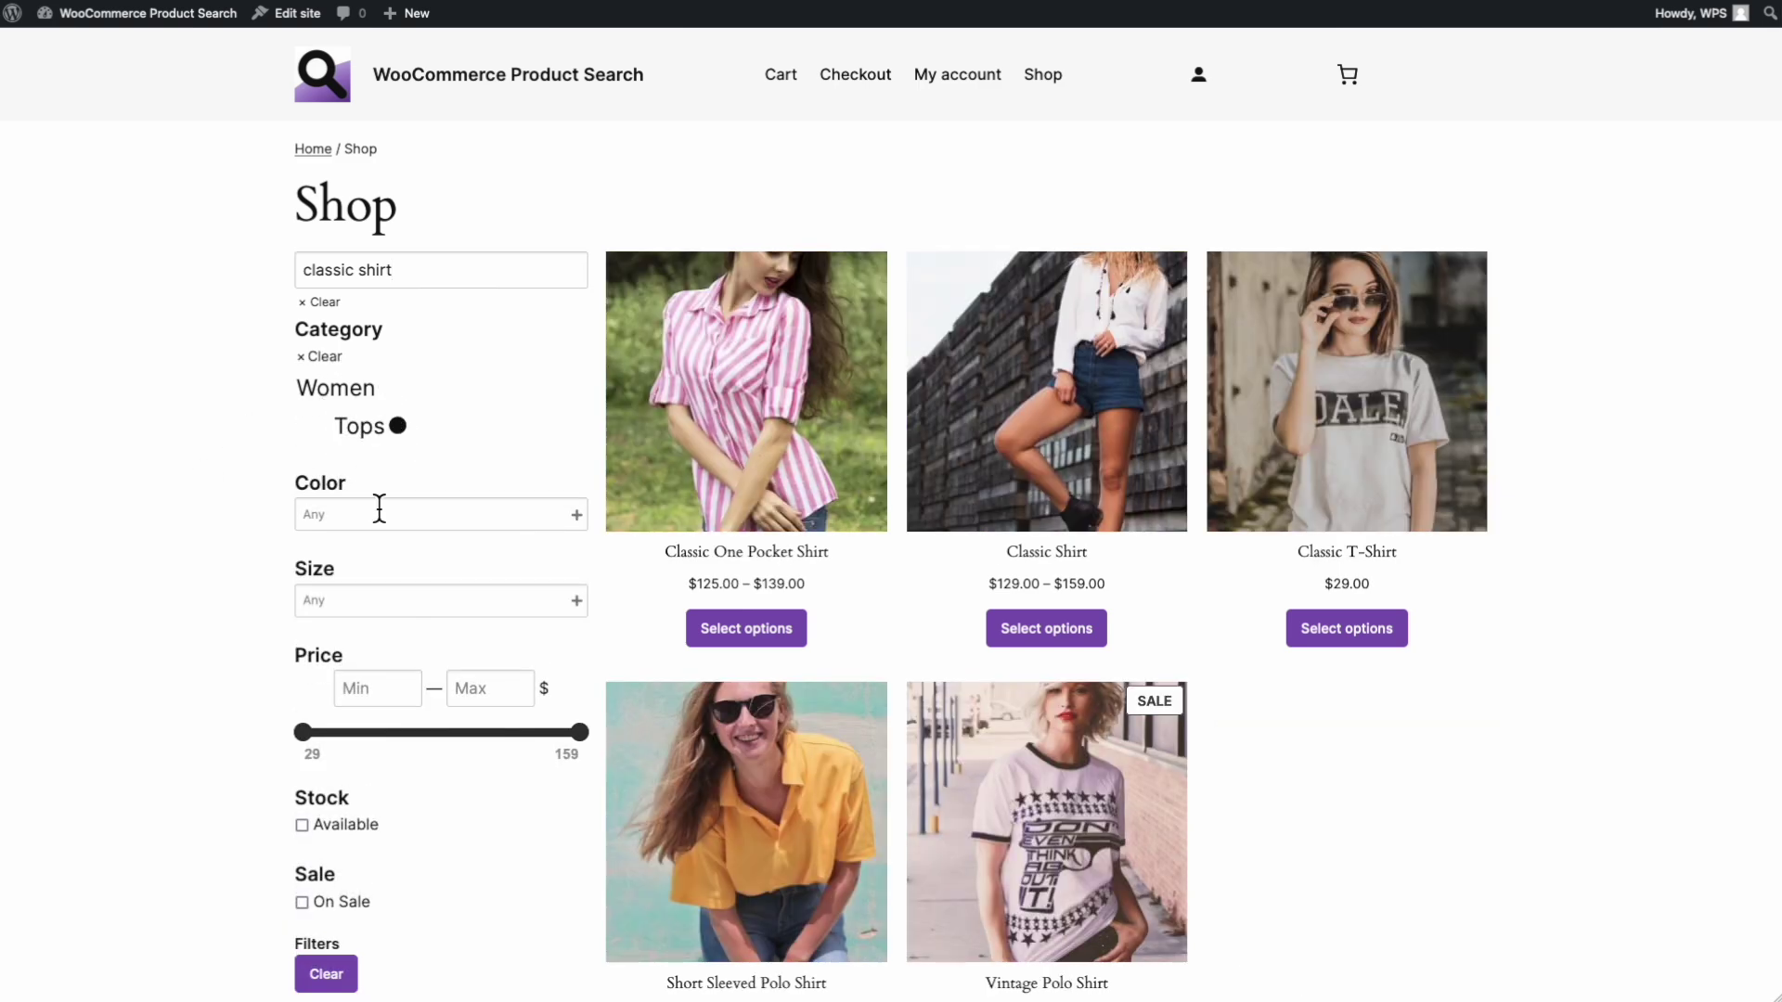
click(380, 513)
scroll(376, 617, down, 2)
click(362, 680)
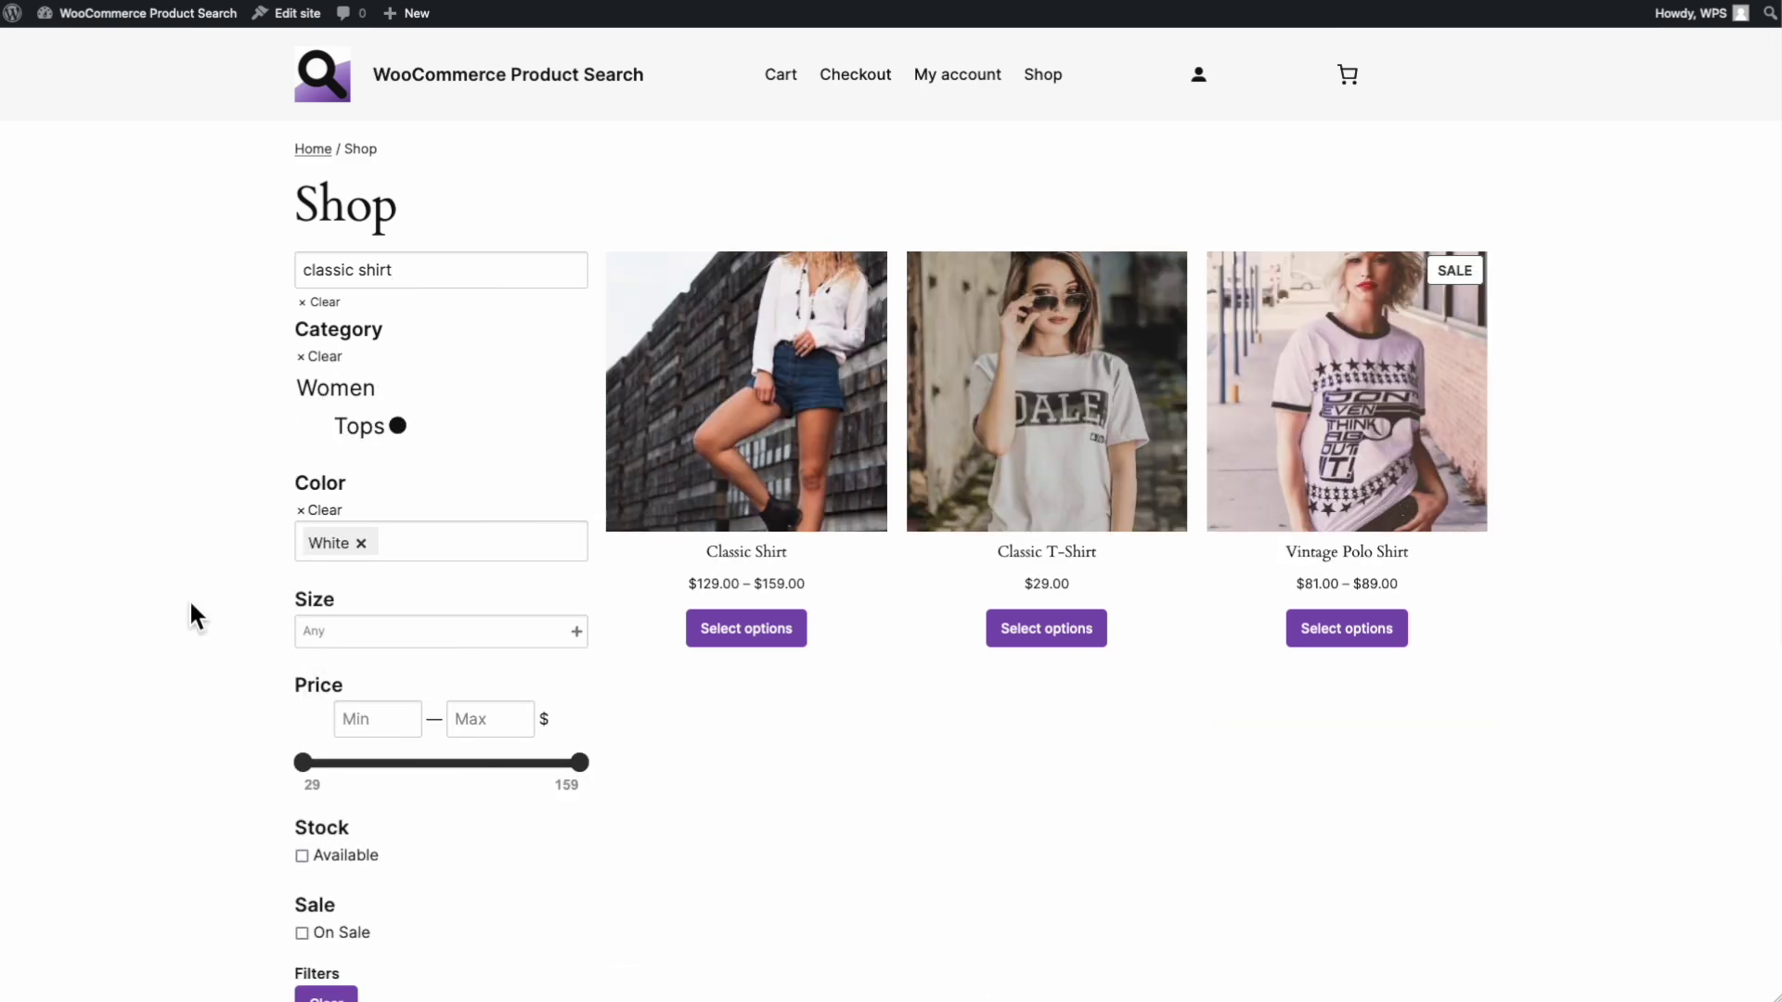
click(334, 633)
click(339, 662)
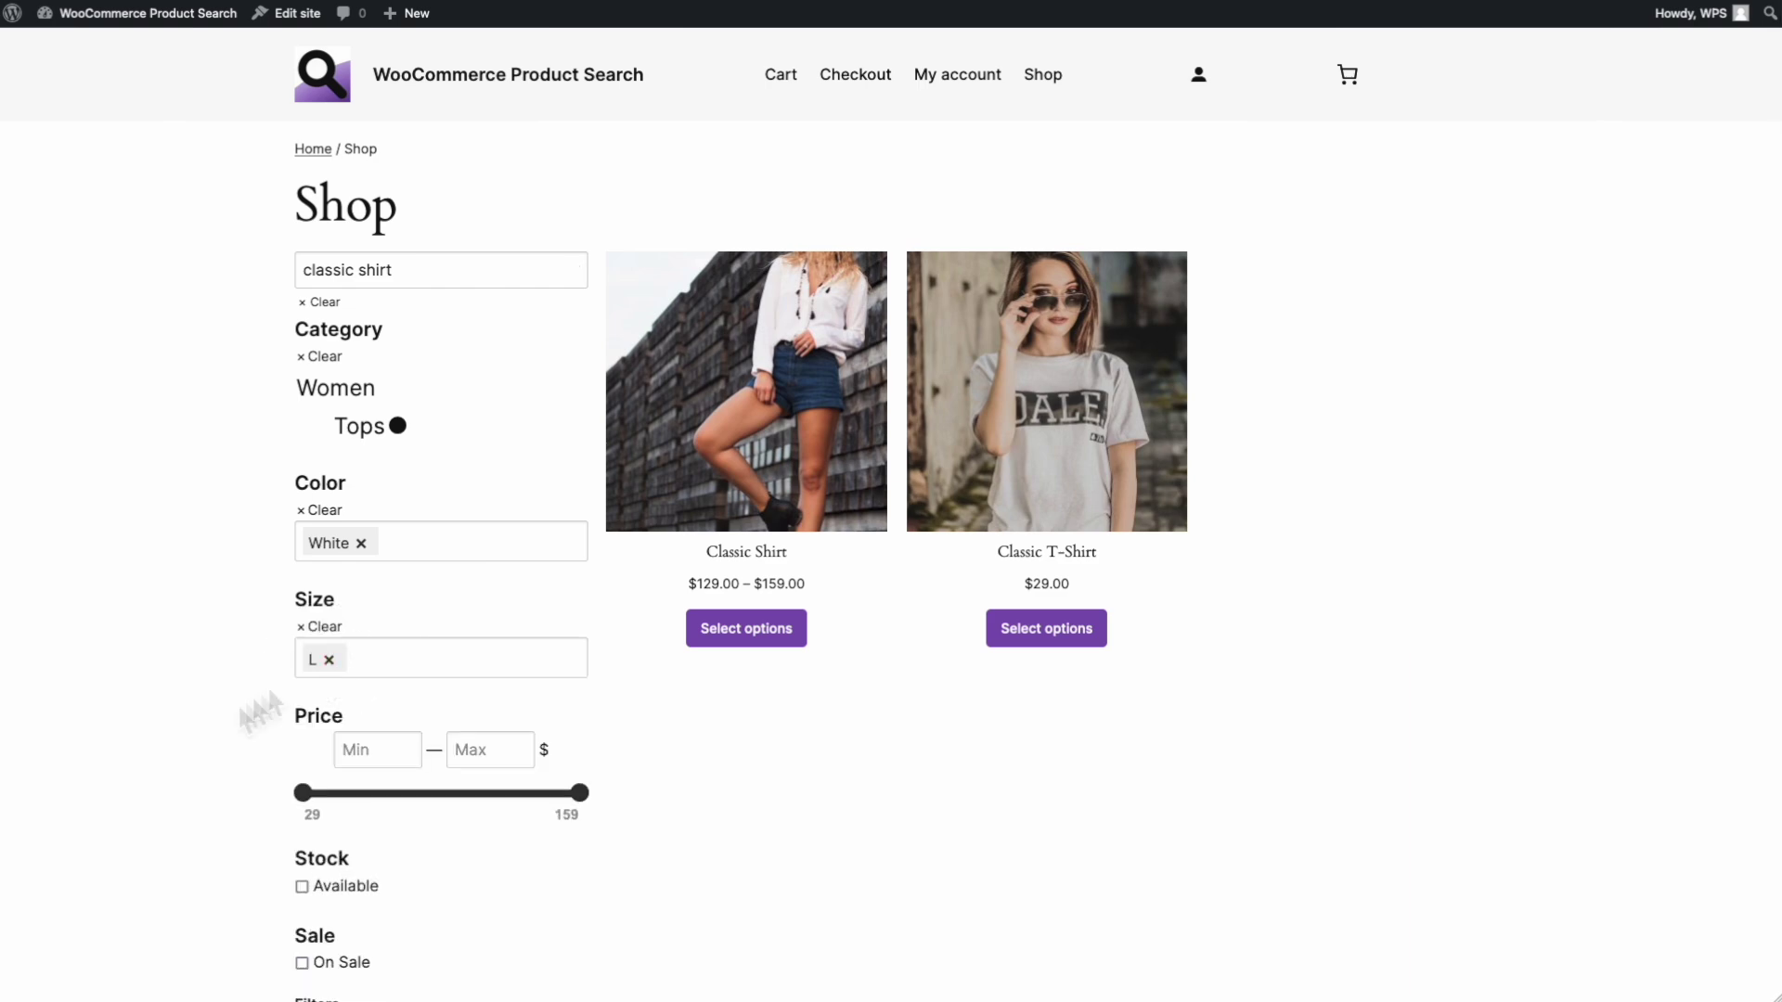
scroll(297, 770, down, 2)
click(324, 835)
scroll(270, 748, up, 2)
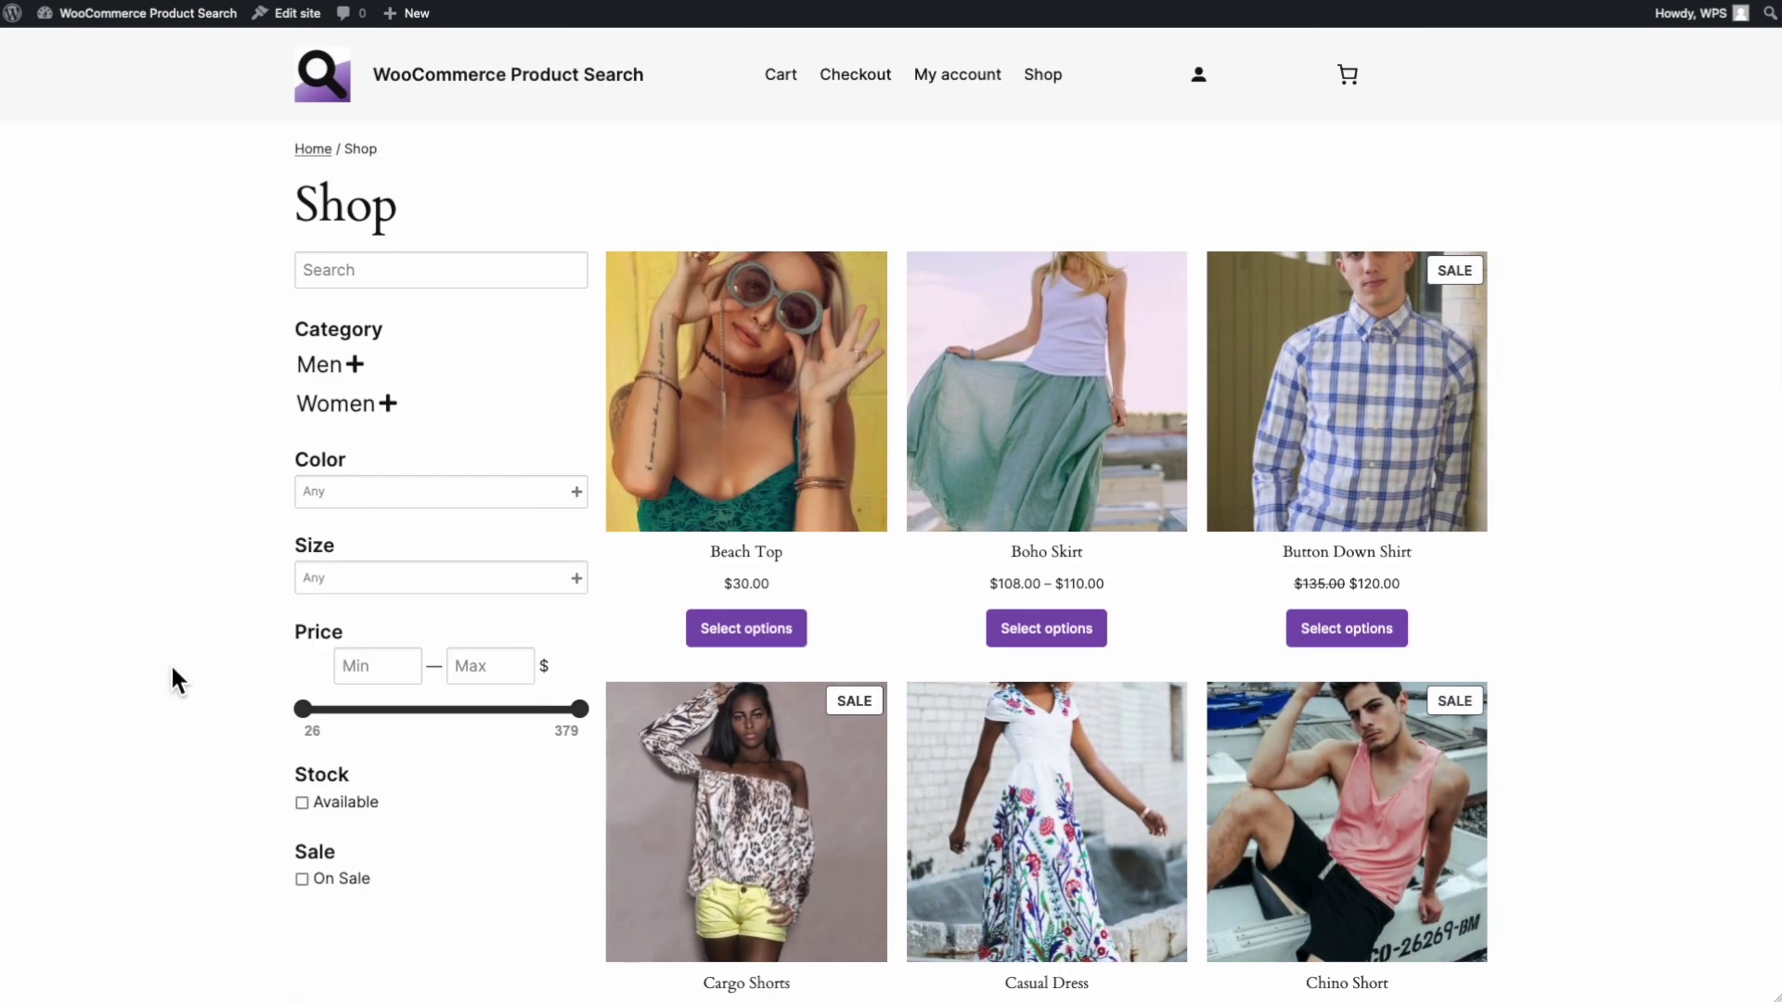
click(334, 883)
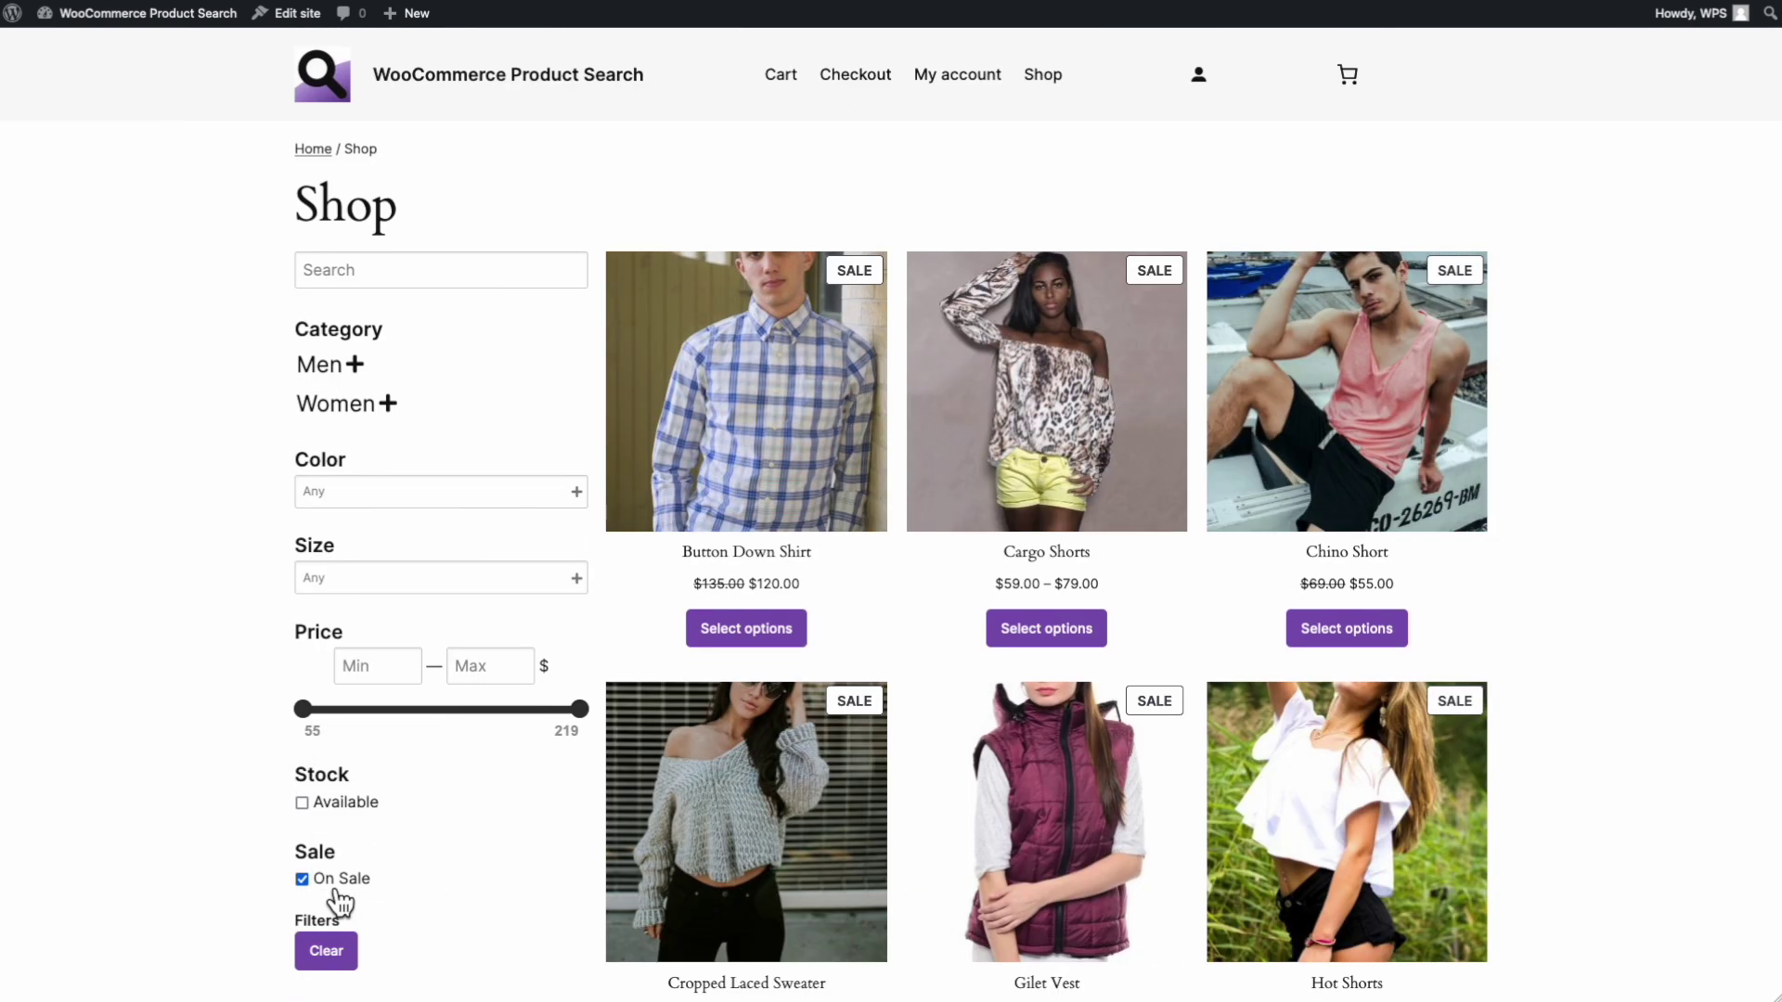
click(473, 671)
text(99)
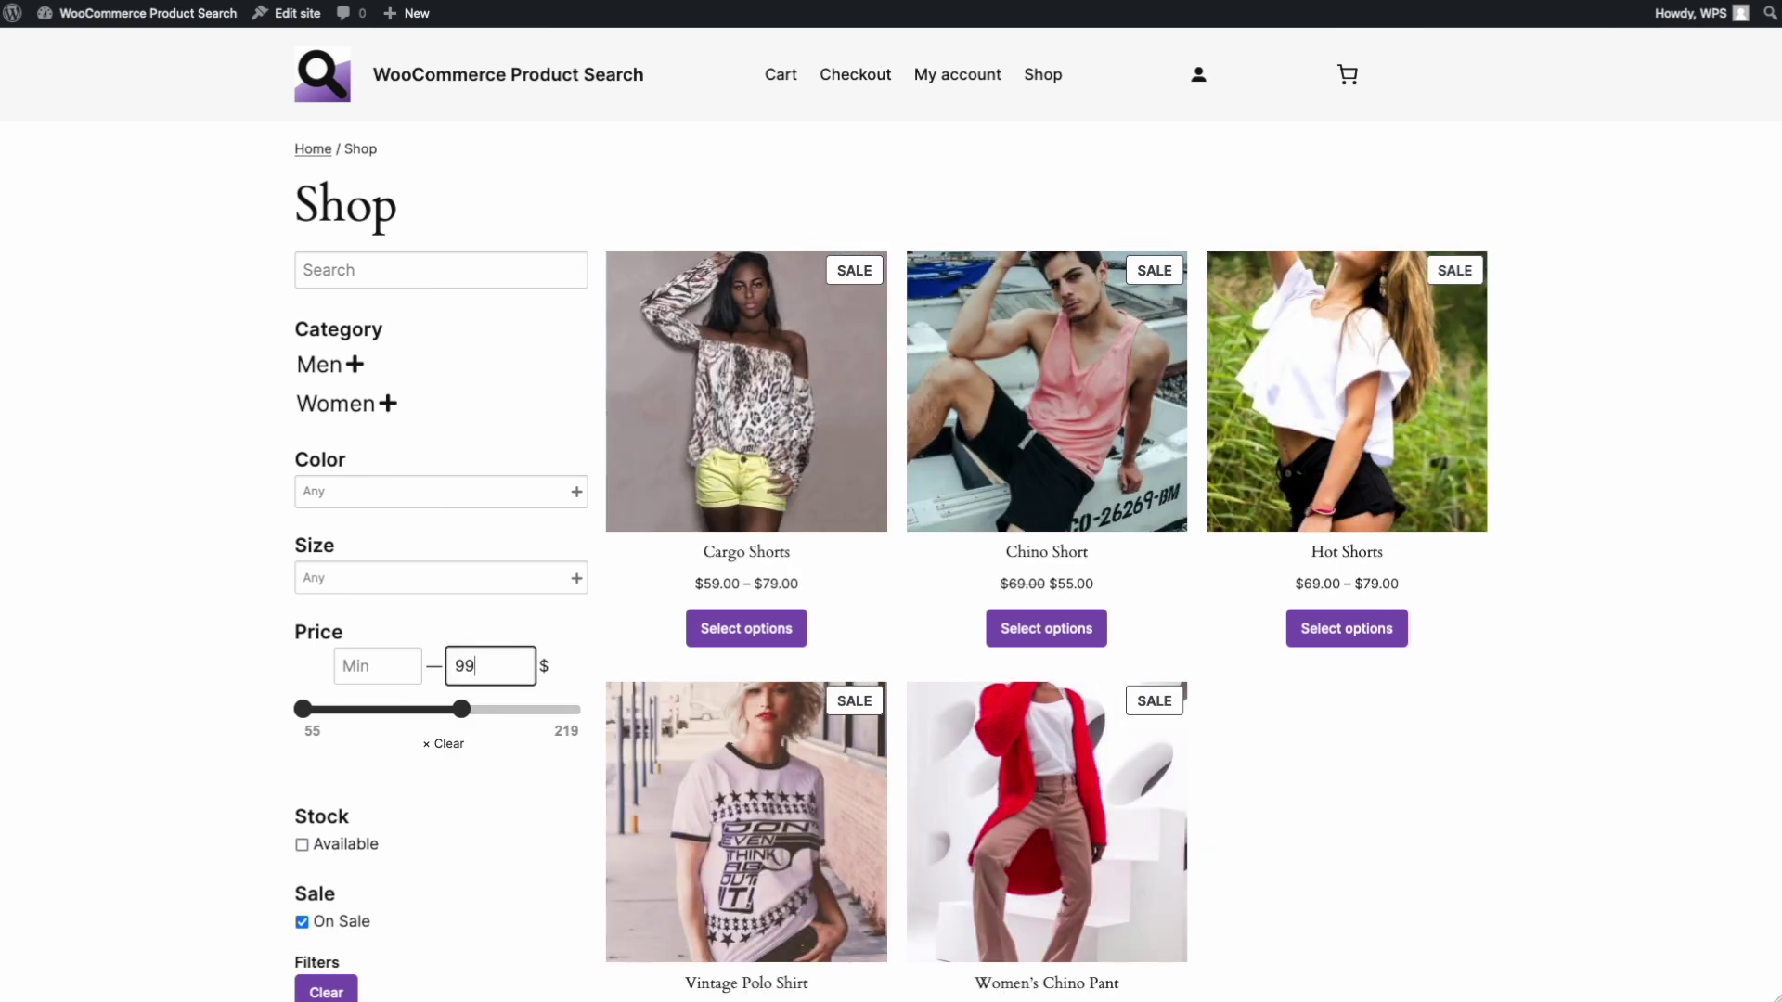
click(437, 579)
click(389, 675)
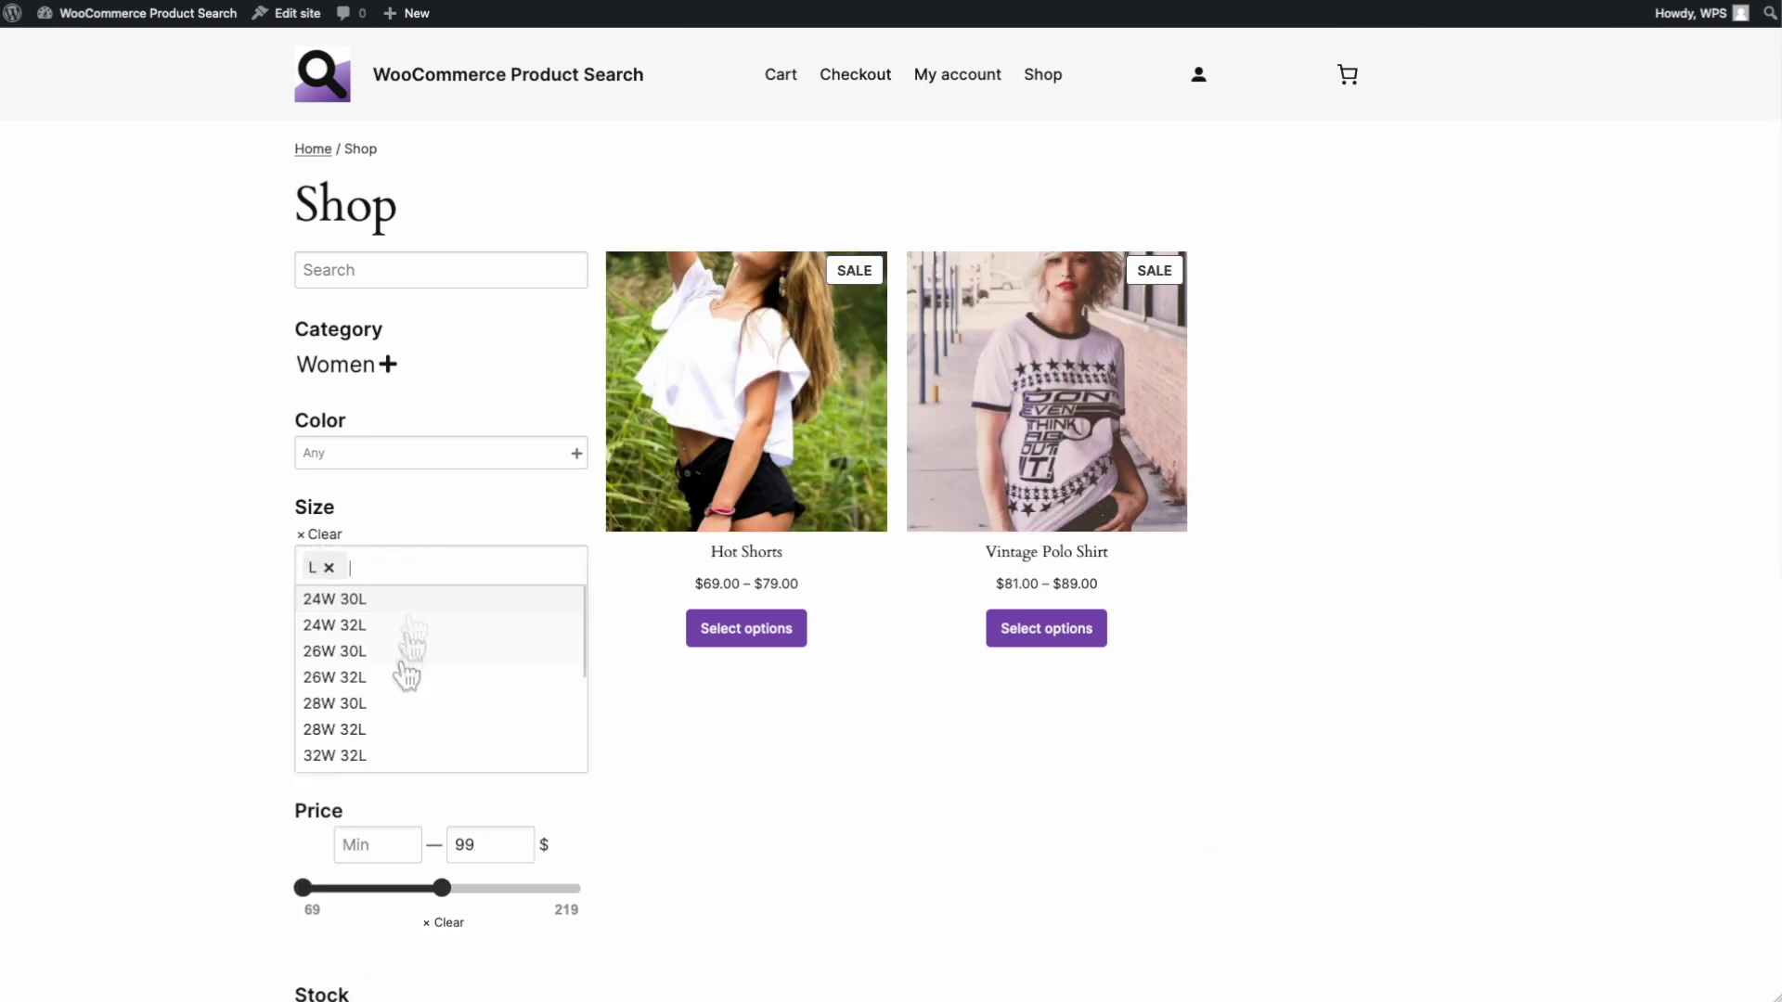
scroll(407, 676, down, 3)
click(360, 682)
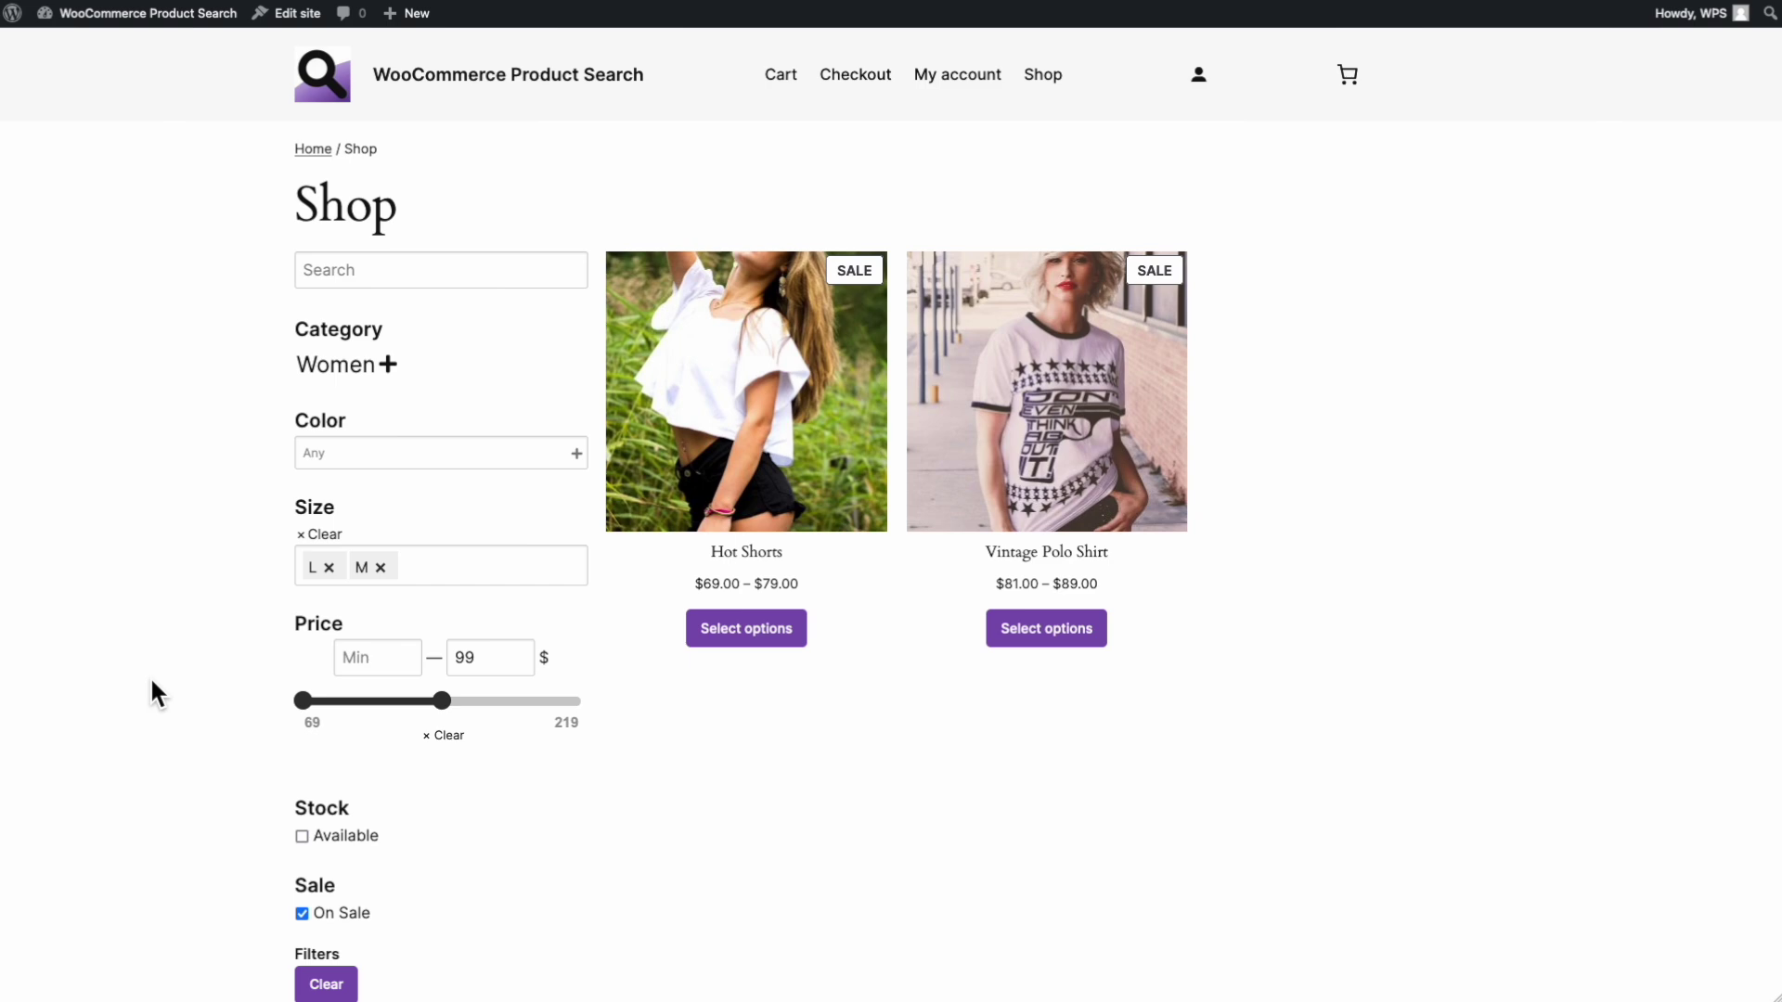
click(326, 985)
click(353, 271)
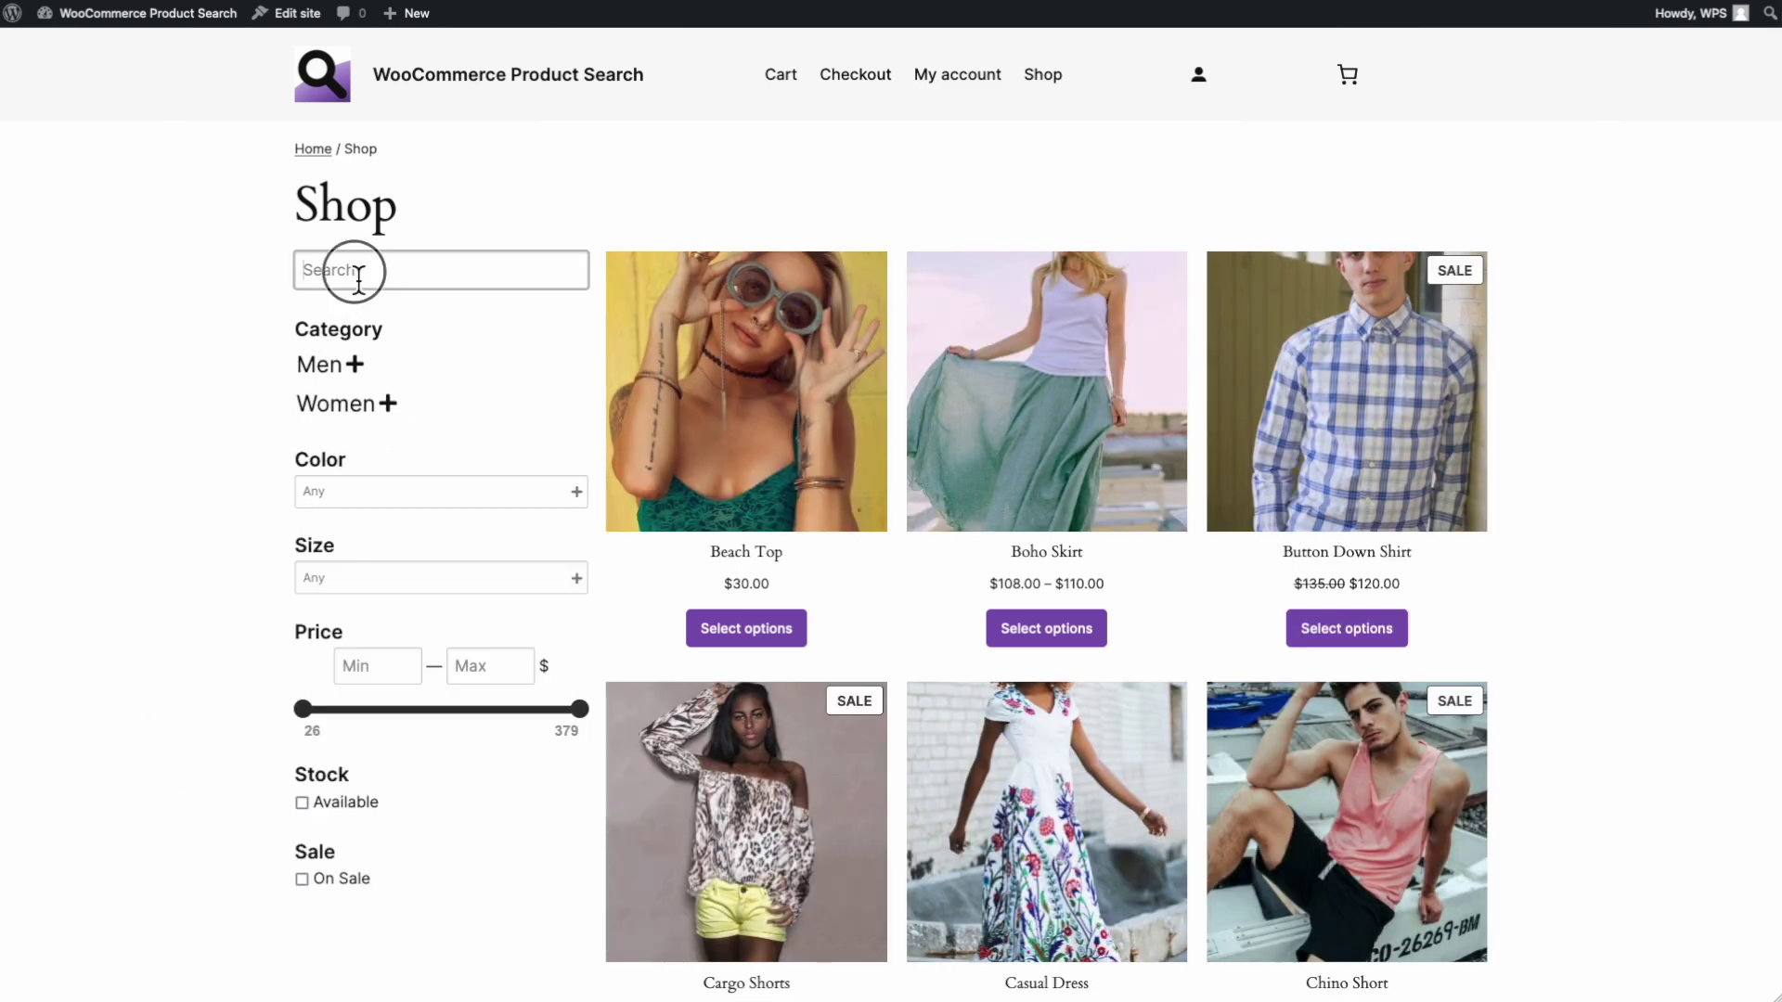
text(blue jeans)
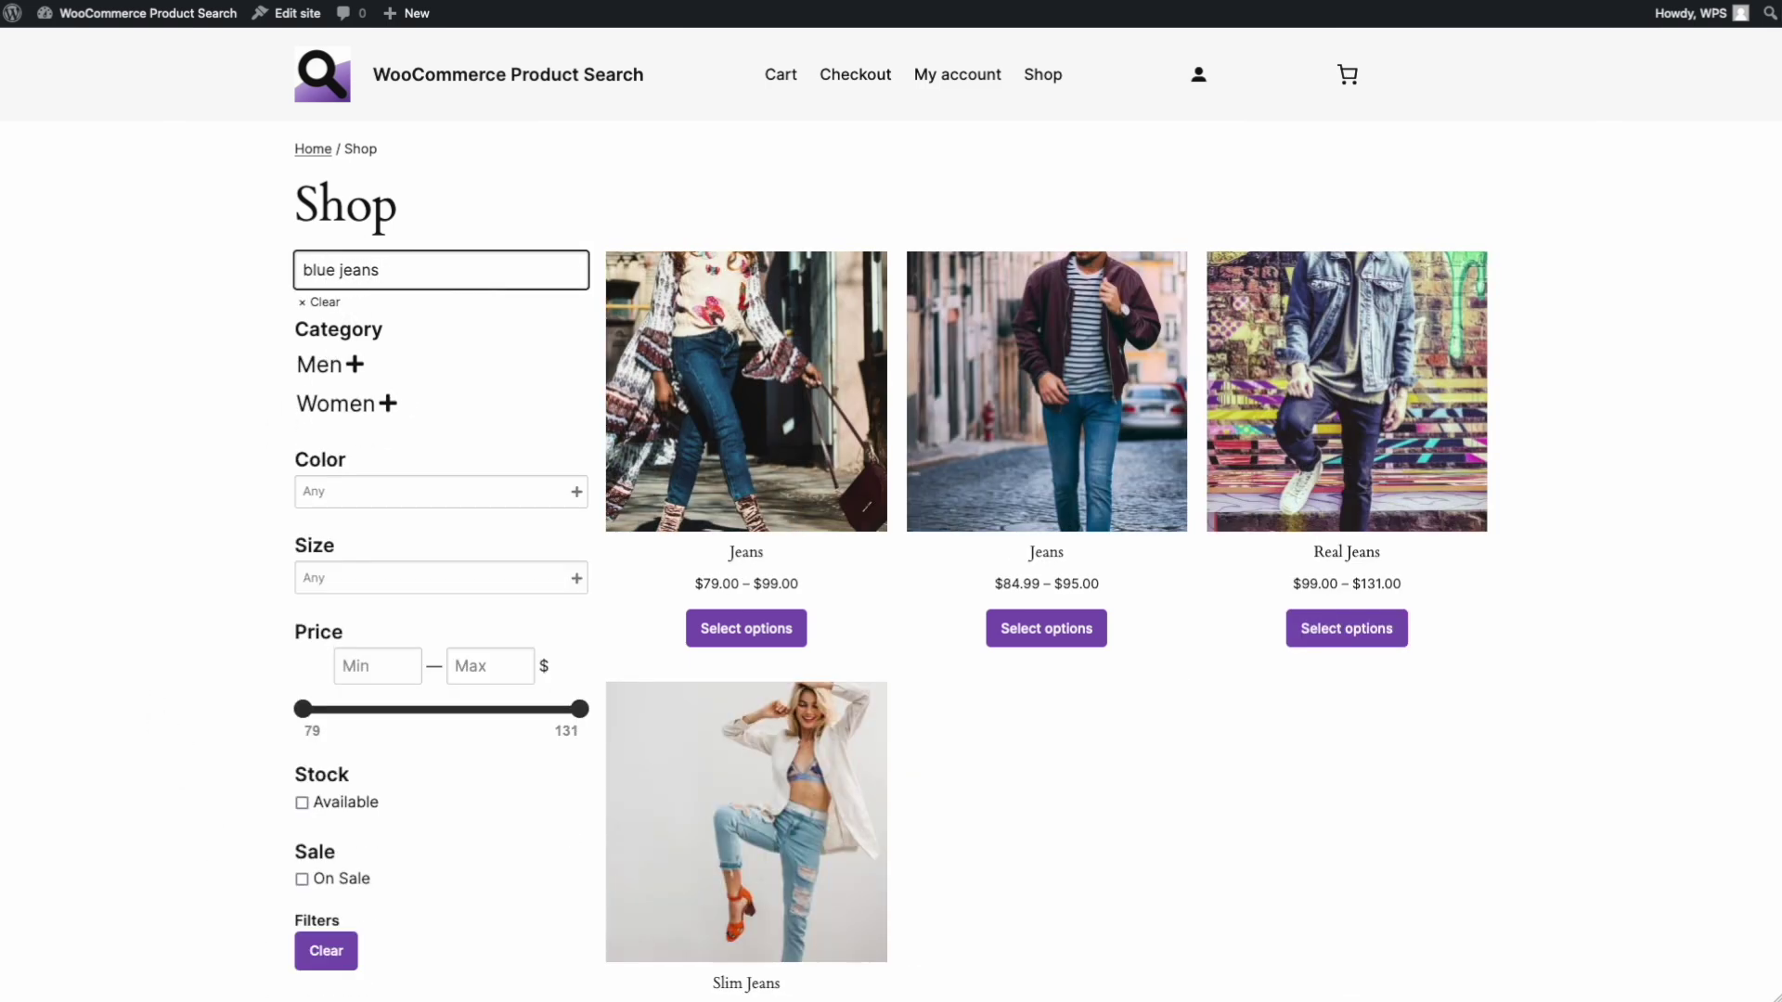
text( slim)
key(BackSpace)
key(BackSpace)
key(BackSpace)
key(BackSpace)
key(BackSpace)
click(470, 667)
text(90)
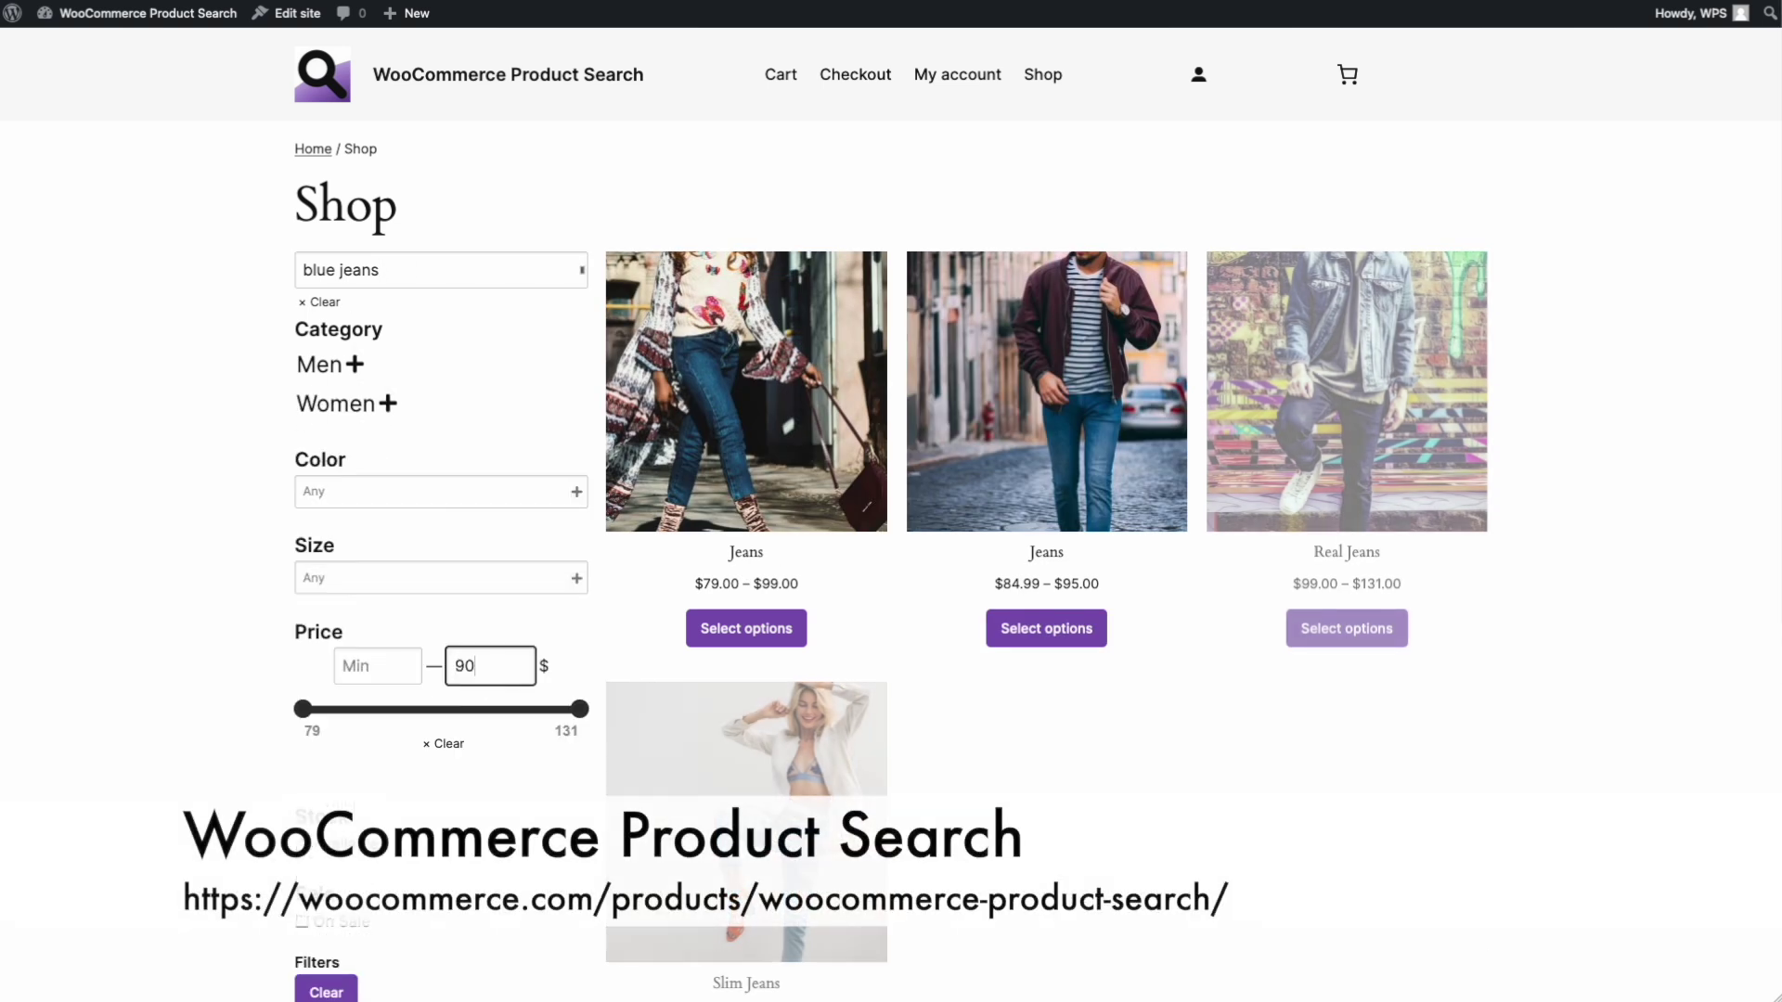
click(451, 744)
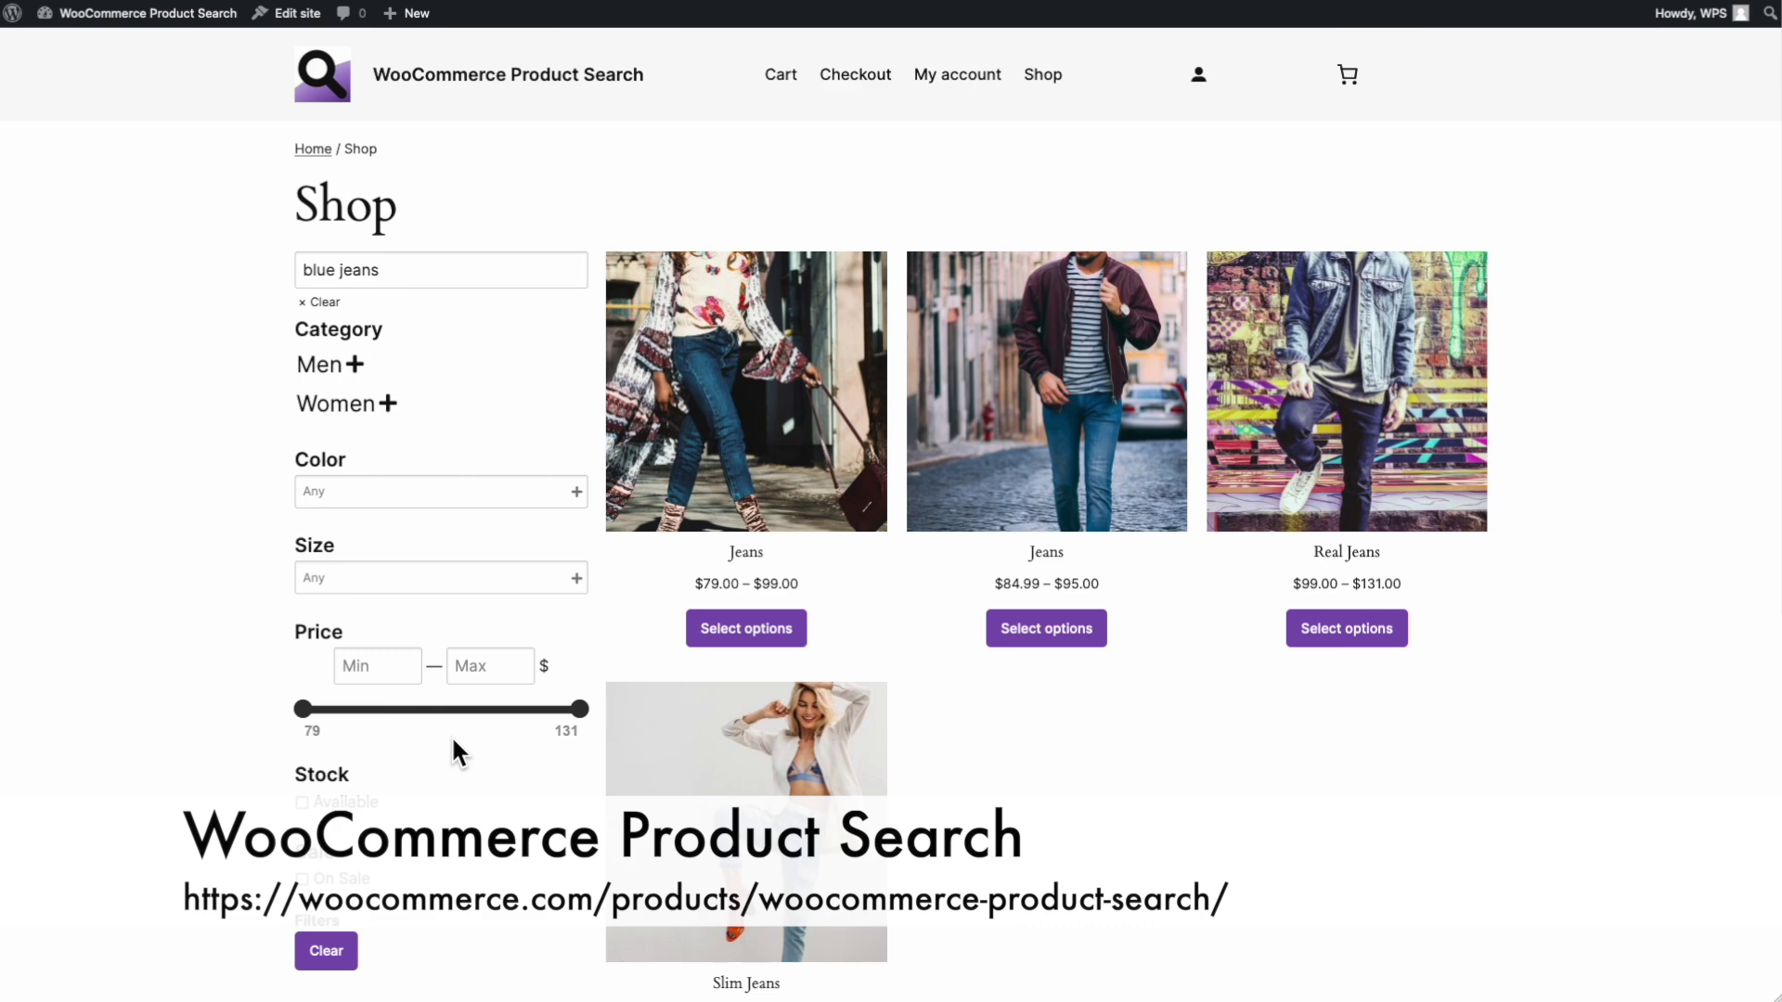
click(312, 369)
click(306, 365)
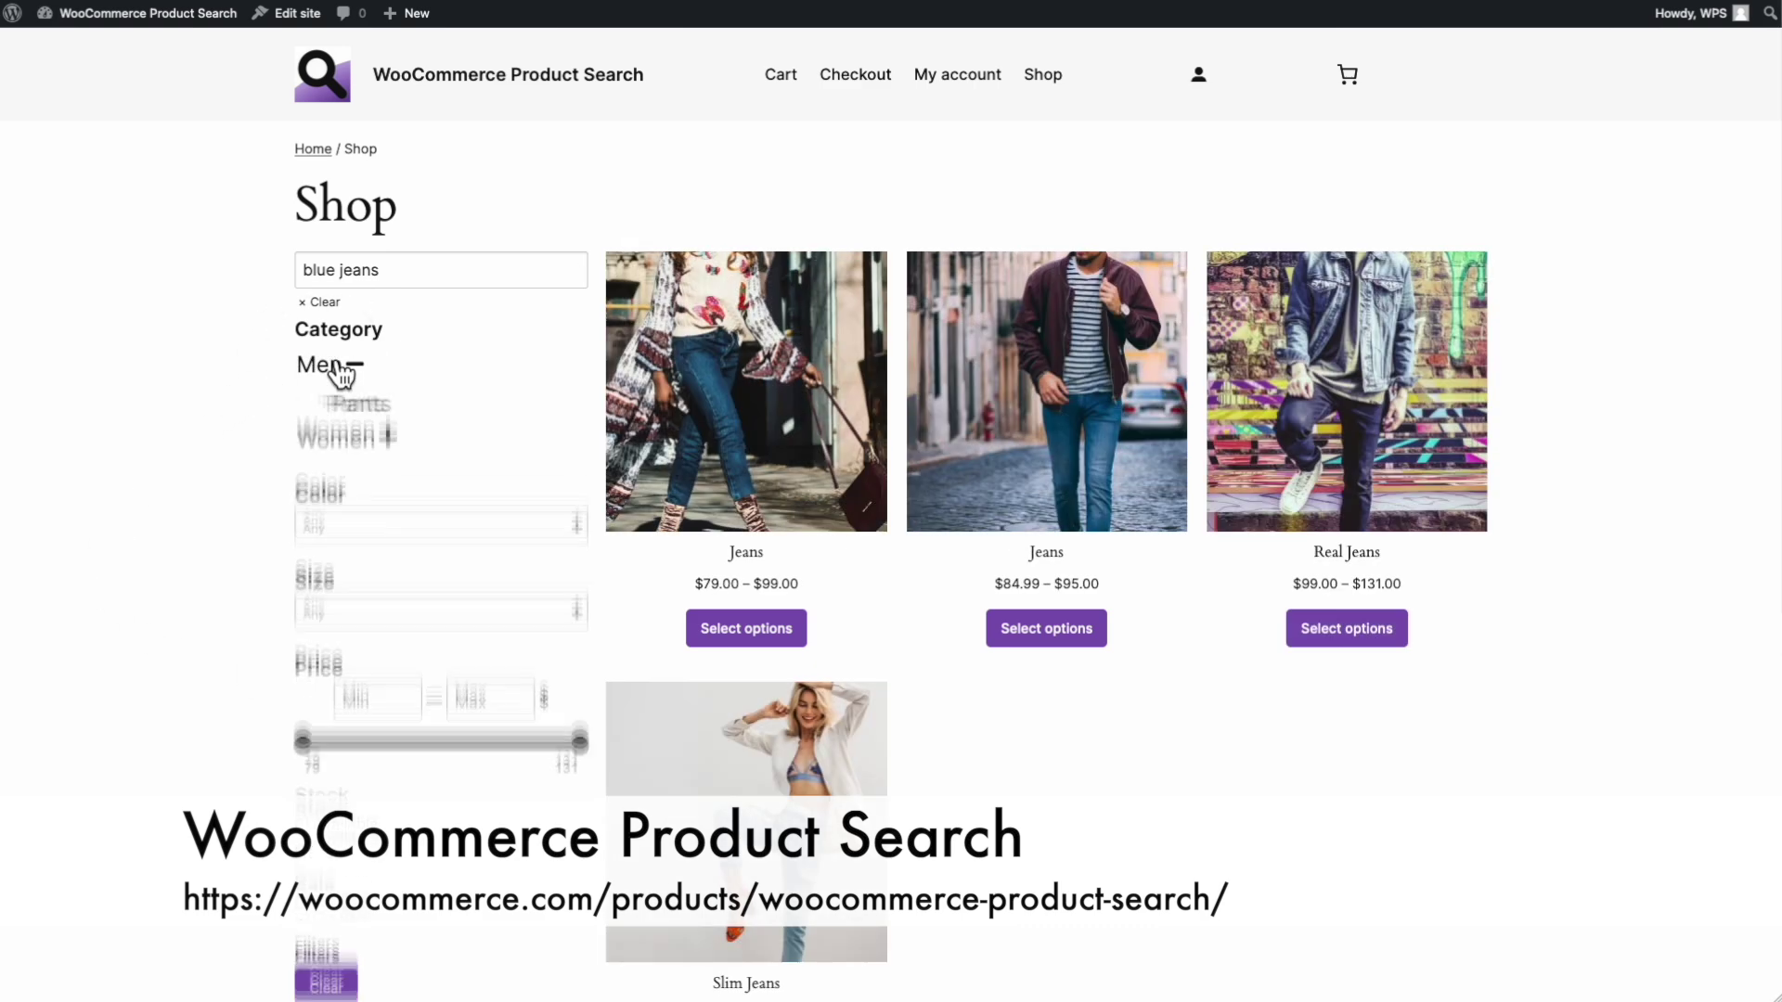
click(336, 408)
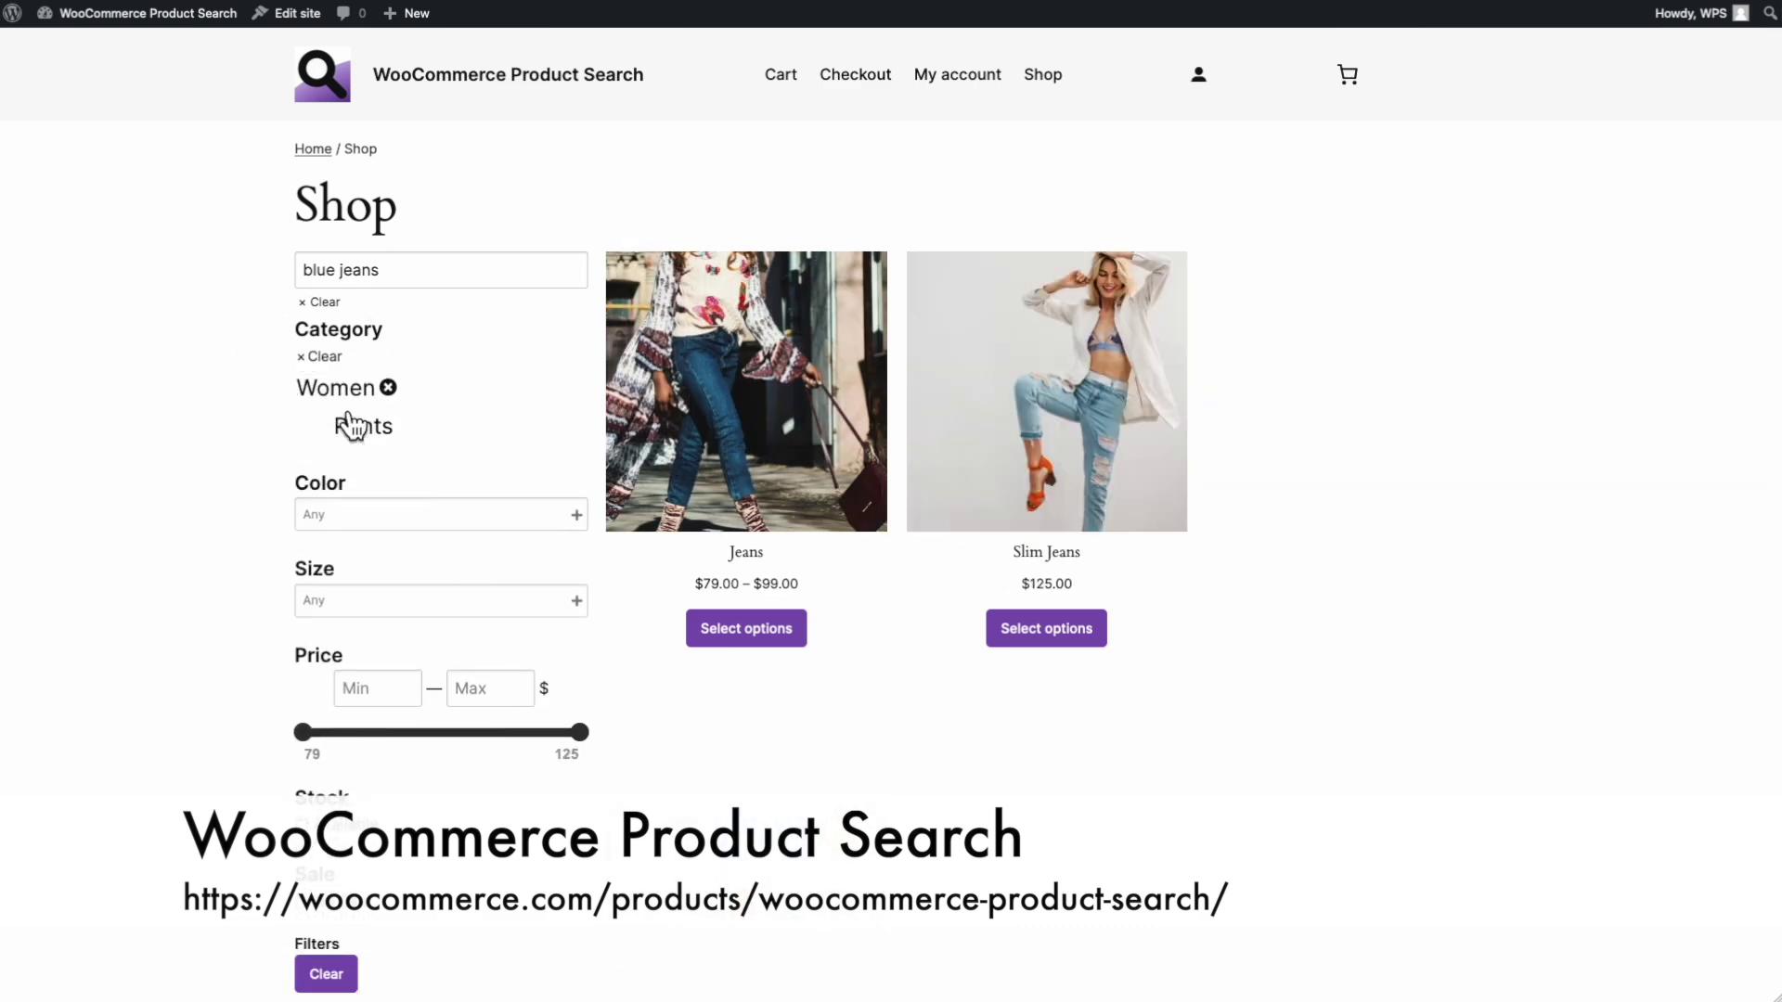
click(349, 973)
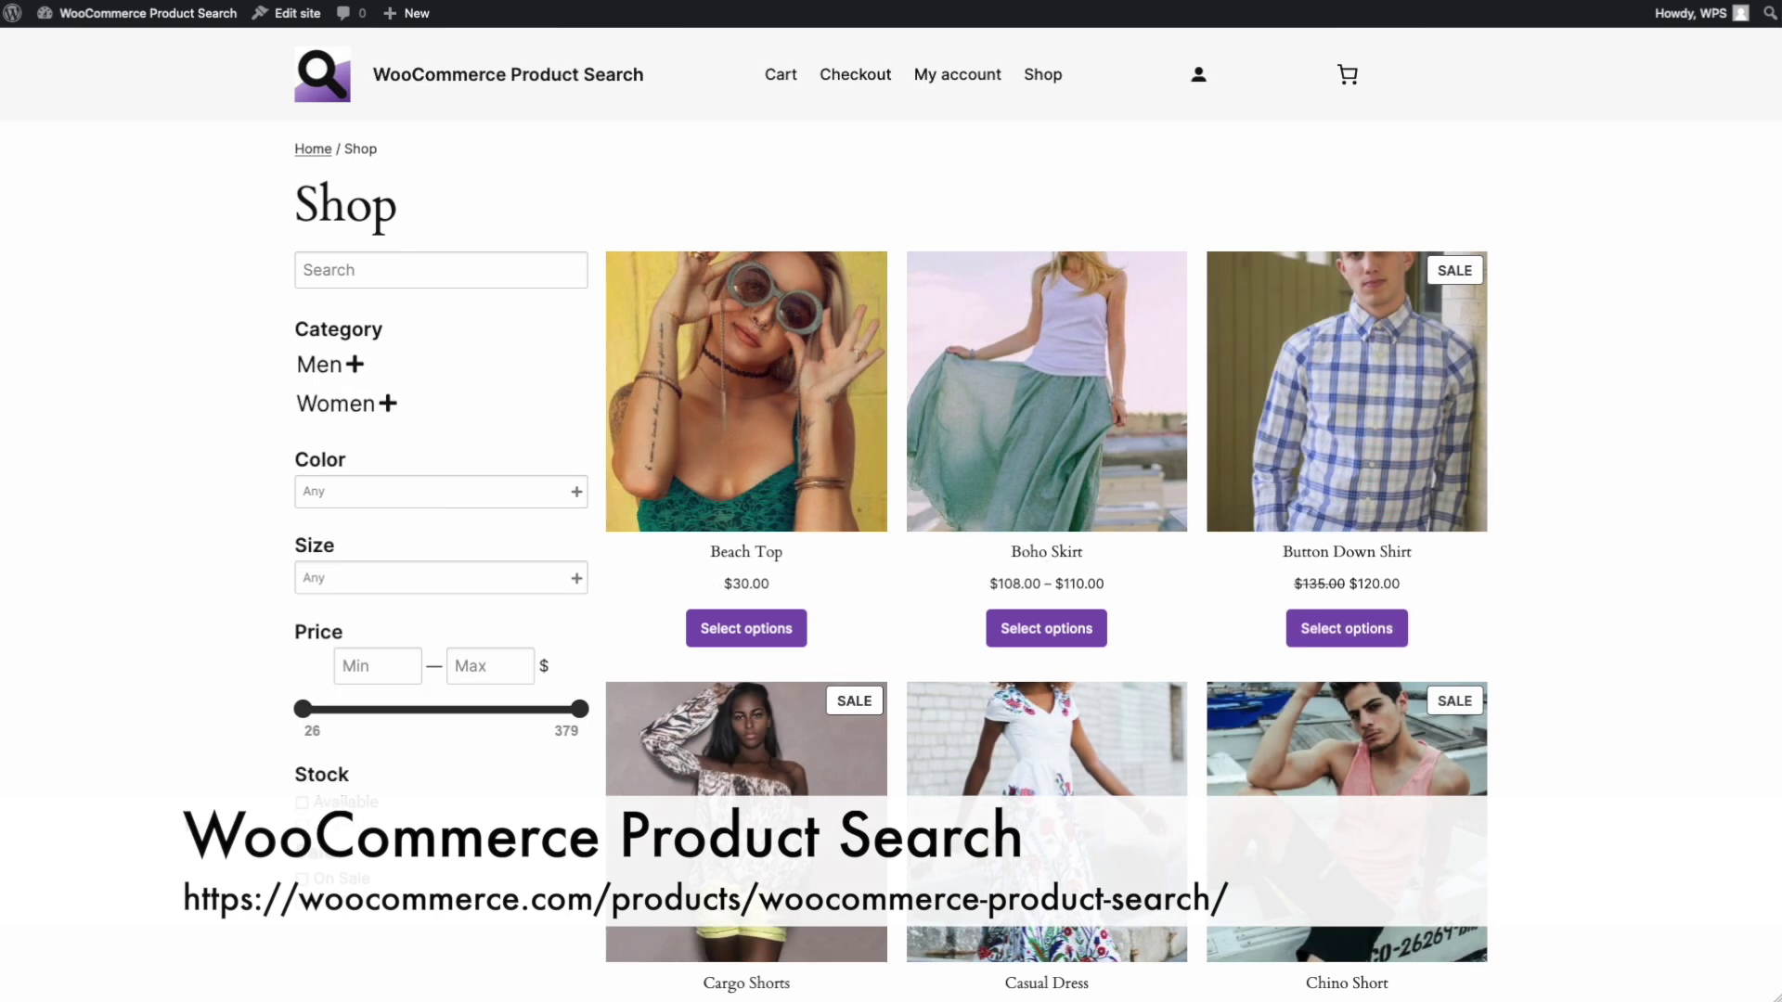